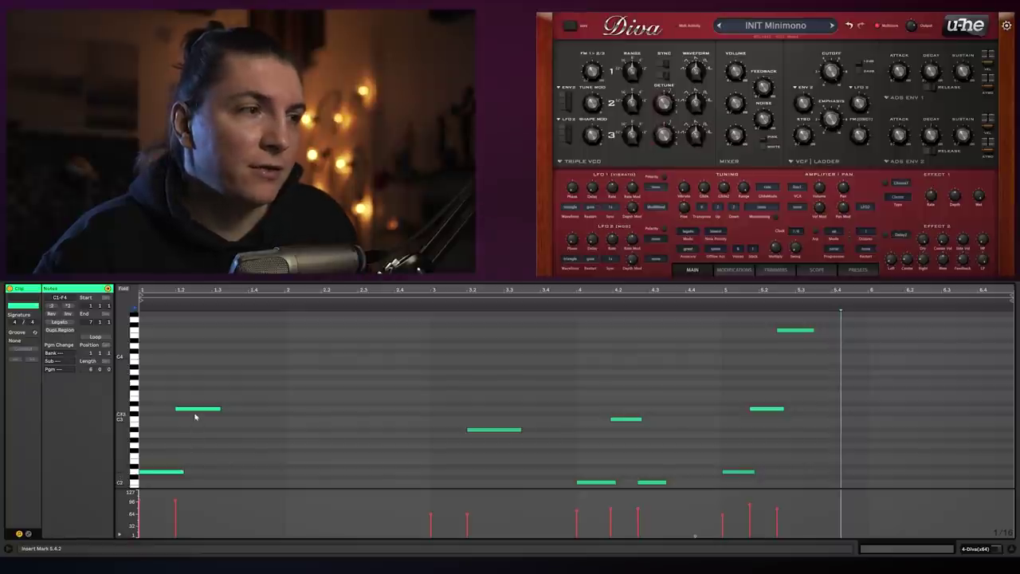
Step: Zoom the piano roll vertically so the melody's whole pitch range fits in view
drag(134, 447, 122, 420)
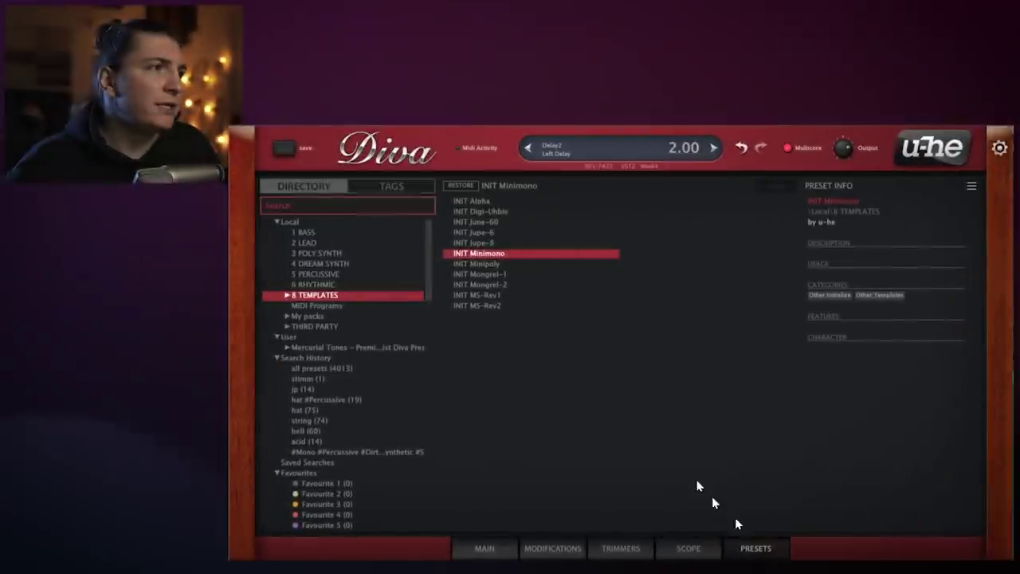
Step: Load INIT Minimono, lower the filter cutoff and raise the FM 1>2/3 amount
double_click(522, 255)
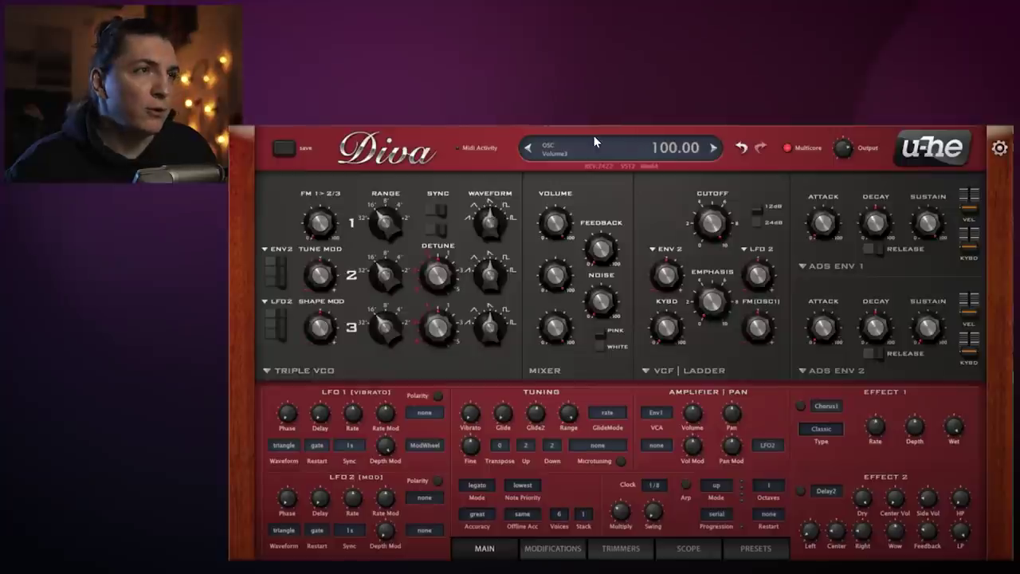
drag(705, 221, 713, 267)
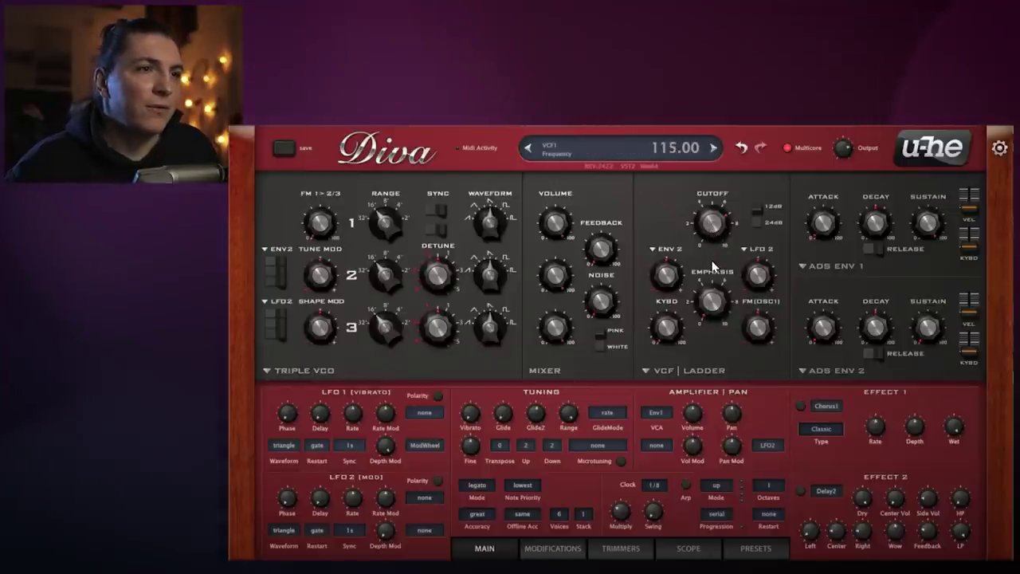
drag(716, 210, 718, 222)
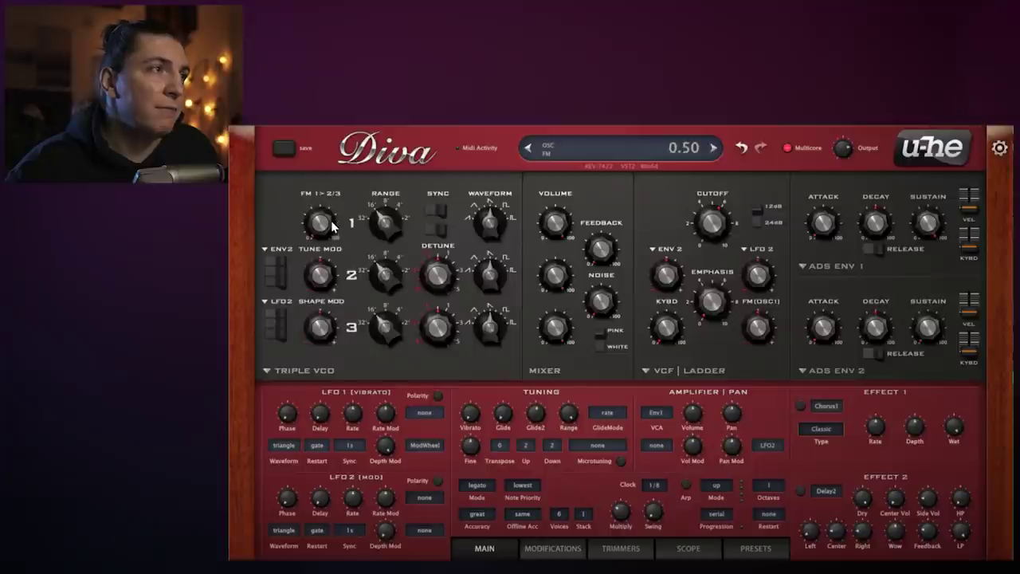
drag(327, 197, 310, 186)
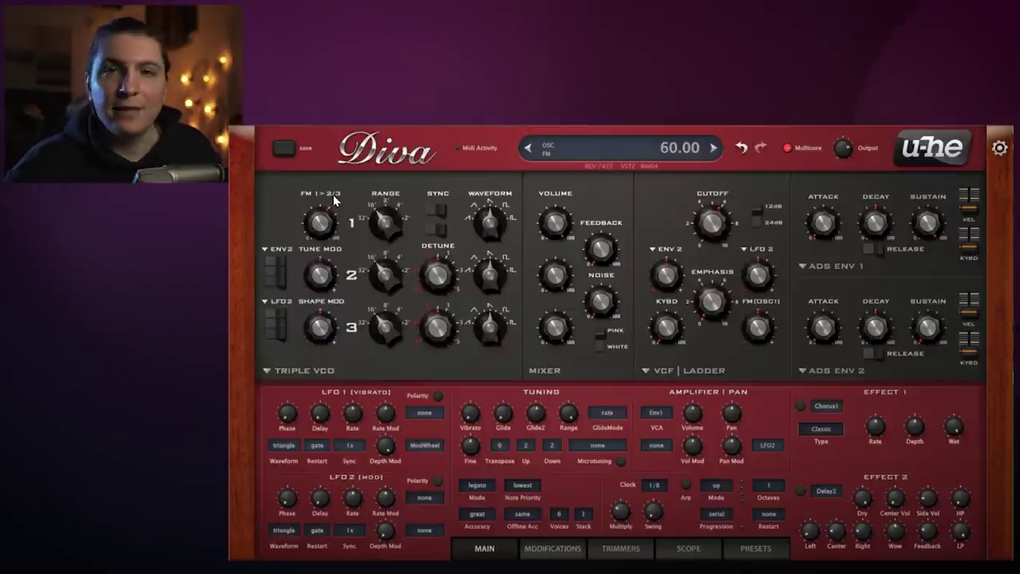
scroll(325, 223, up, 7)
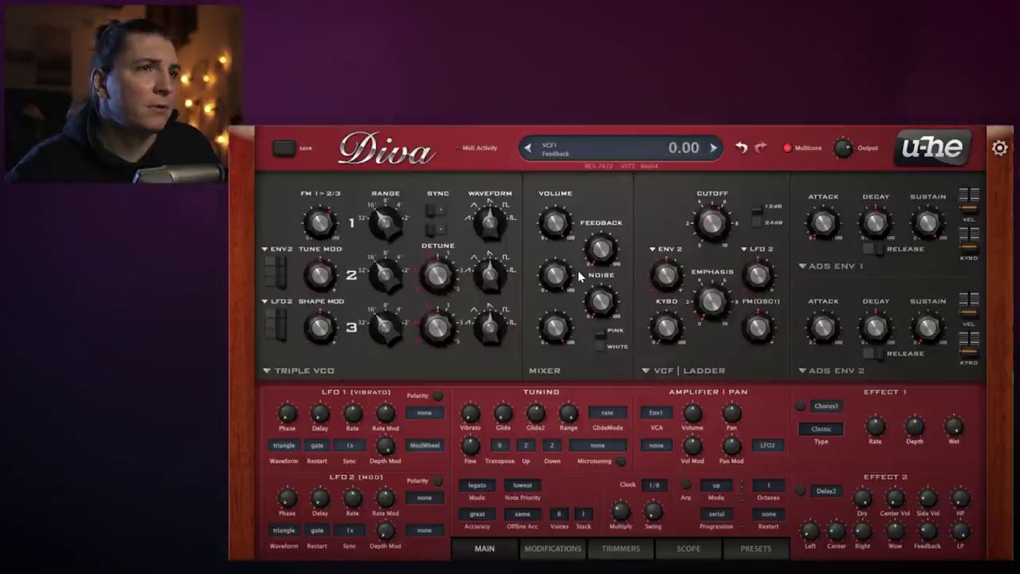
Step: Detune oscillator 2 further down and raise the filter feedback to about 61
drag(440, 283, 460, 233)
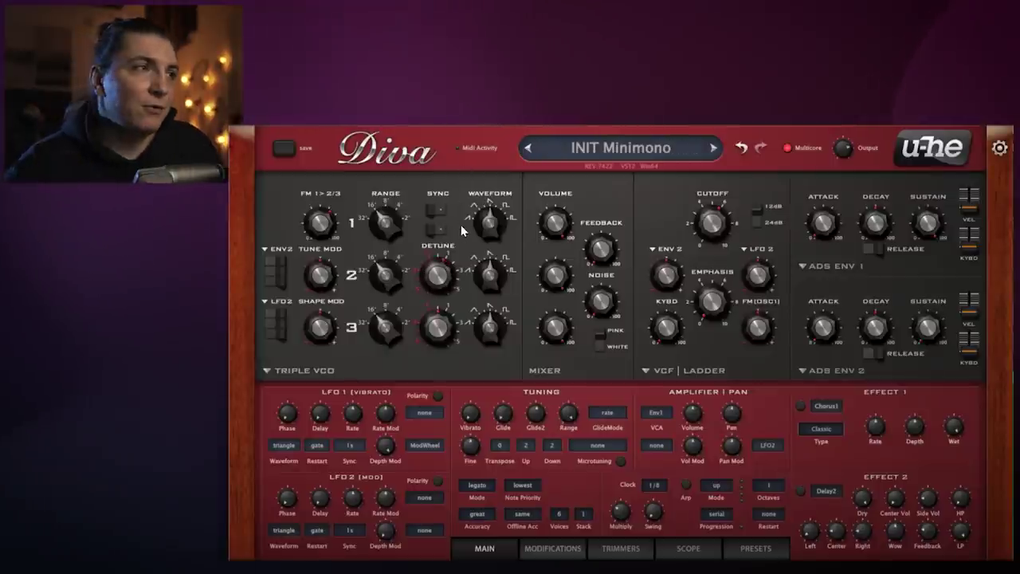
drag(444, 285, 497, 168)
drag(512, 129, 428, 451)
drag(432, 520, 465, 439)
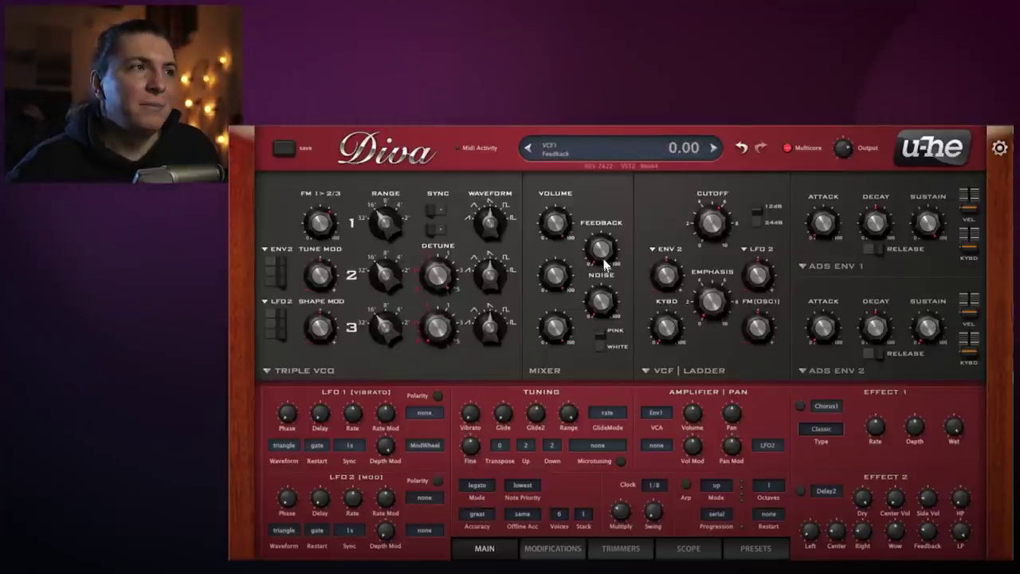
drag(606, 225, 613, 183)
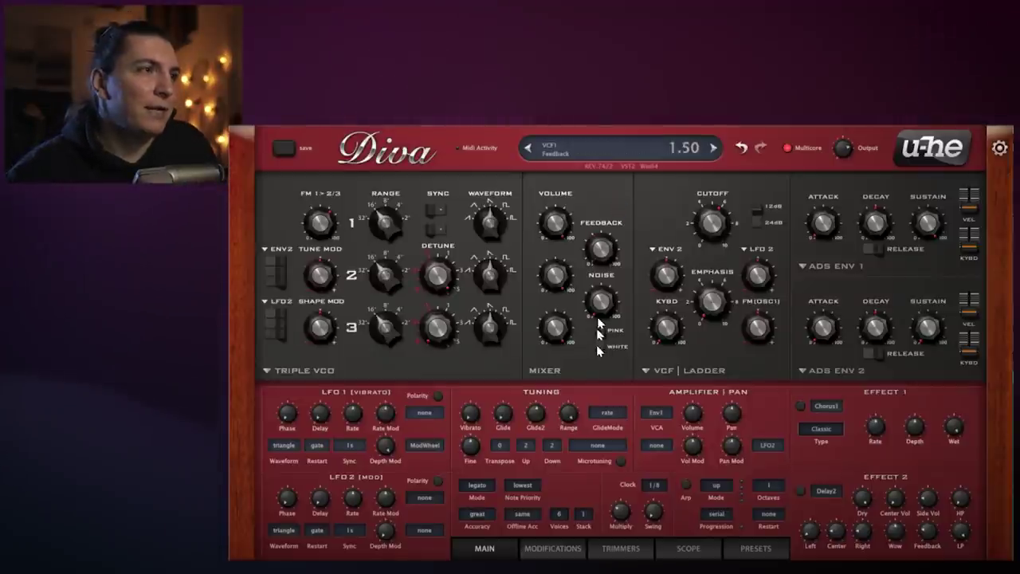
mouse_move(602, 253)
mouse_down()
mouse_move(612, 232)
mouse_move(611, 312)
mouse_move(606, 243)
mouse_up()
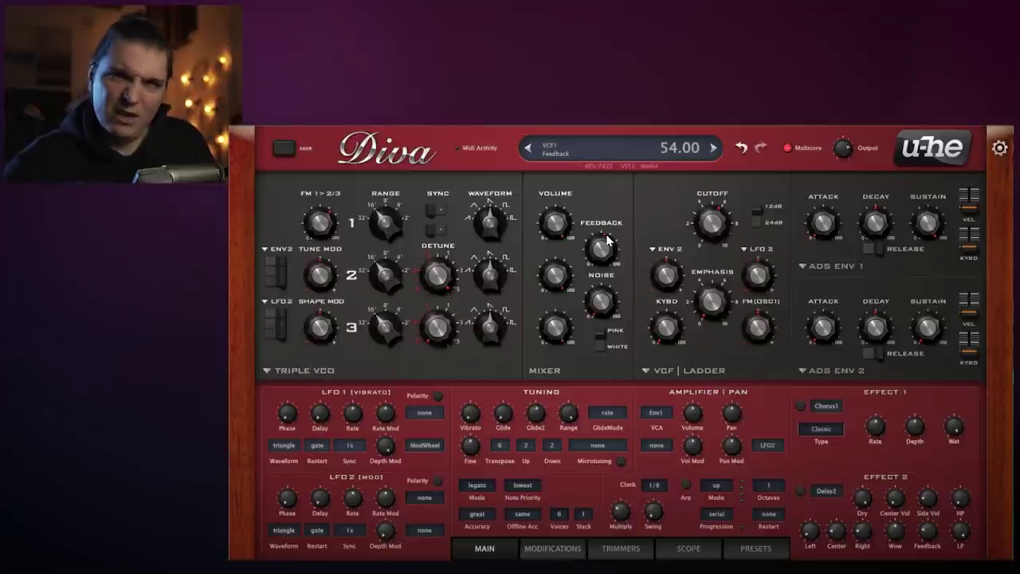
Step: Switch both Envelope 1 and Envelope 2 to the digital model
click(837, 267)
click(869, 303)
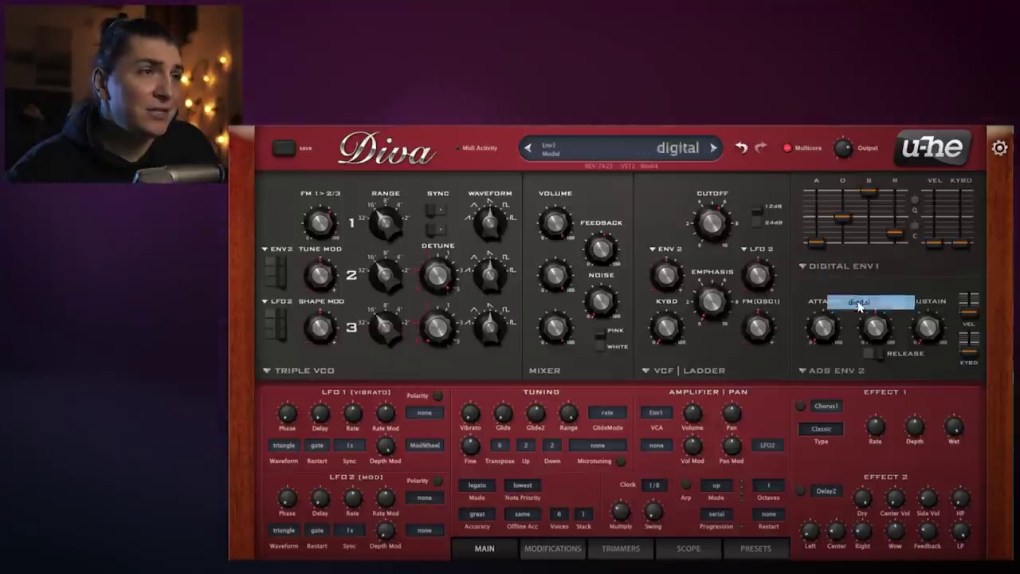
click(849, 371)
click(882, 411)
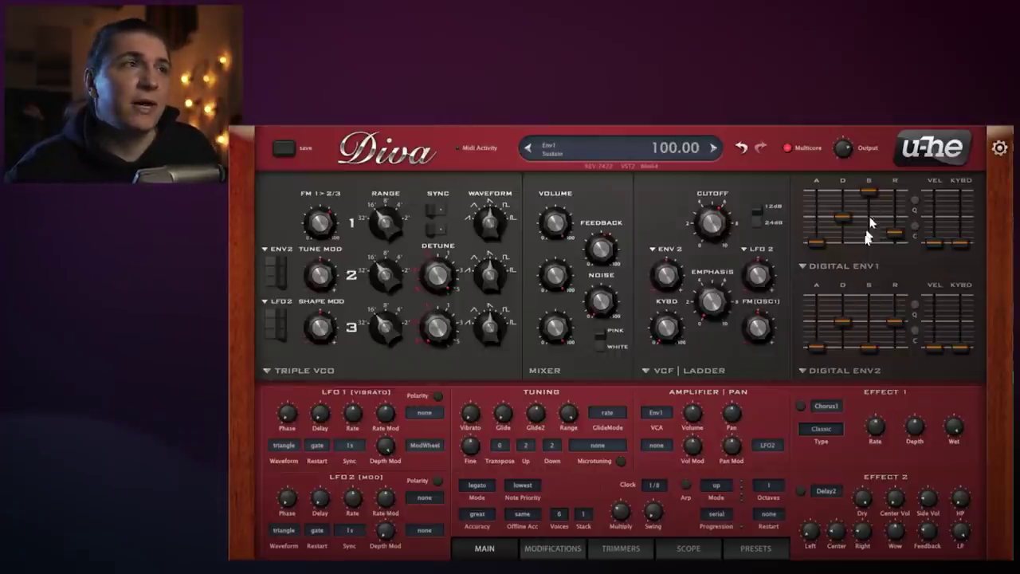
Step: Shorten Env 1 decay, sustain to 78, longer release; raise velocity and key follow on both envelopes
drag(837, 216, 839, 243)
mouse_move(875, 193)
mouse_down()
mouse_move(883, 220)
mouse_move(863, 205)
mouse_up()
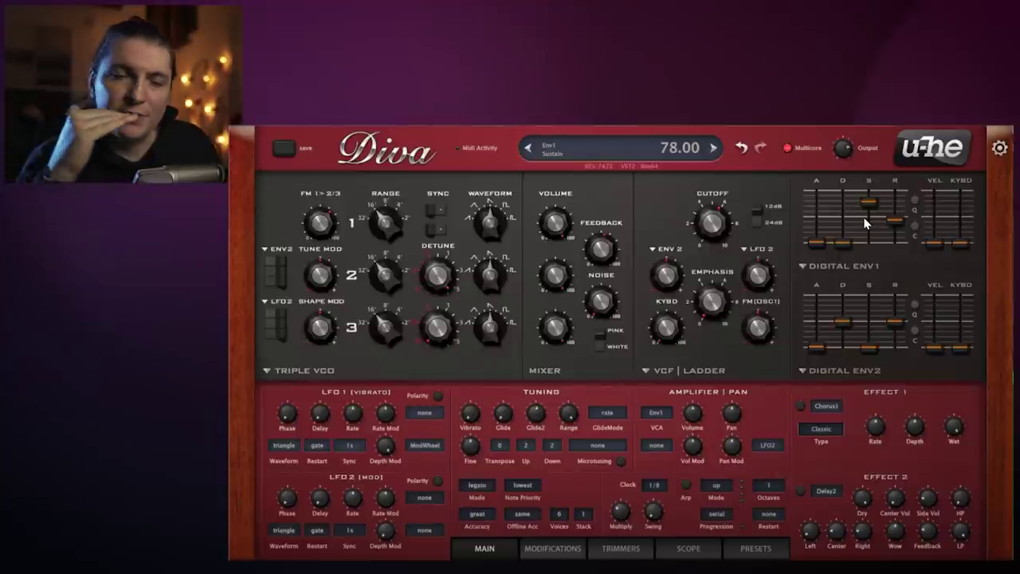
drag(933, 246, 967, 218)
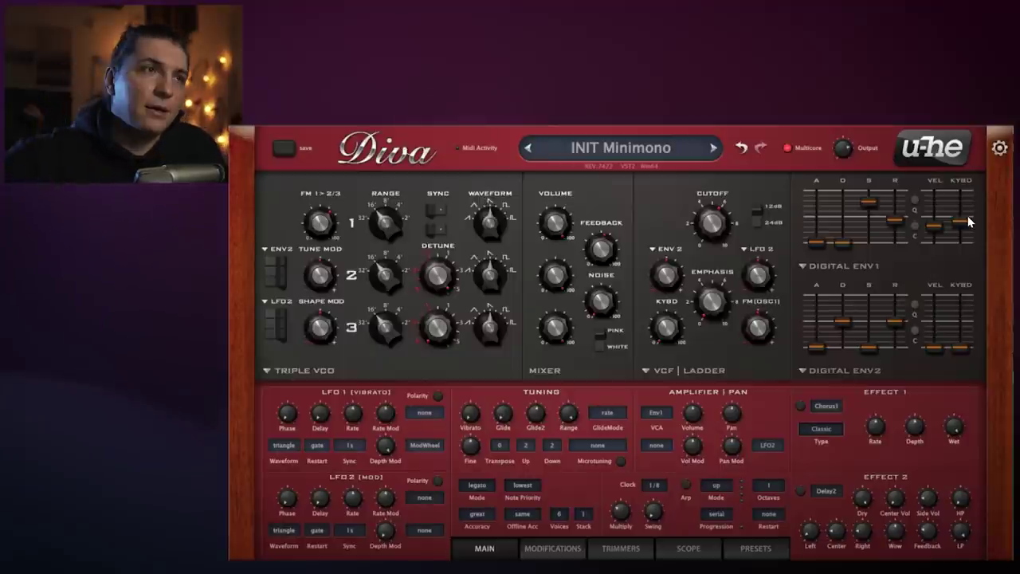
click(940, 209)
drag(934, 346, 948, 315)
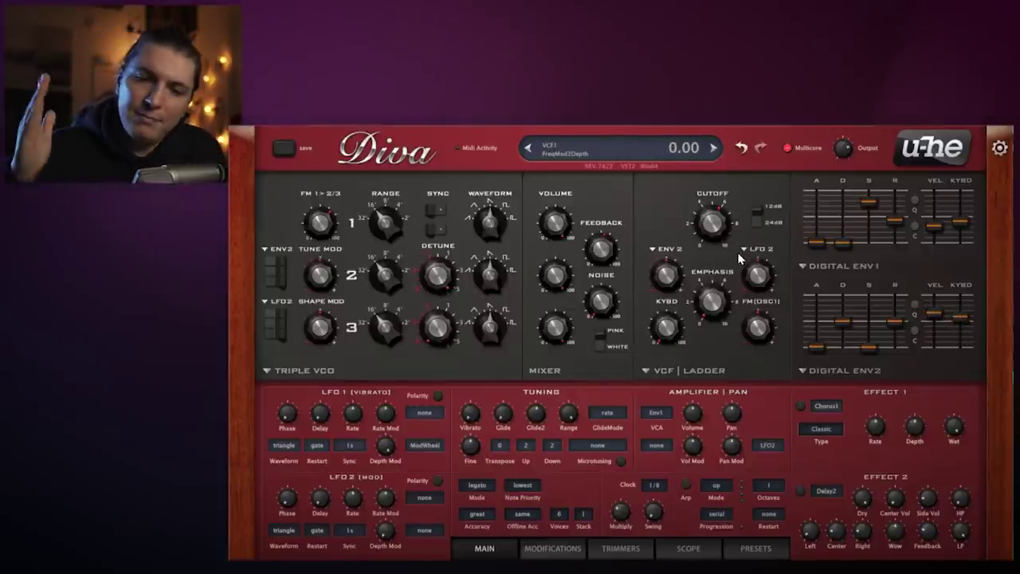
Step: Add Env 2 filter modulation, lower the output, set Env 2 sustain and attack, add slight filter FM
drag(673, 280, 683, 261)
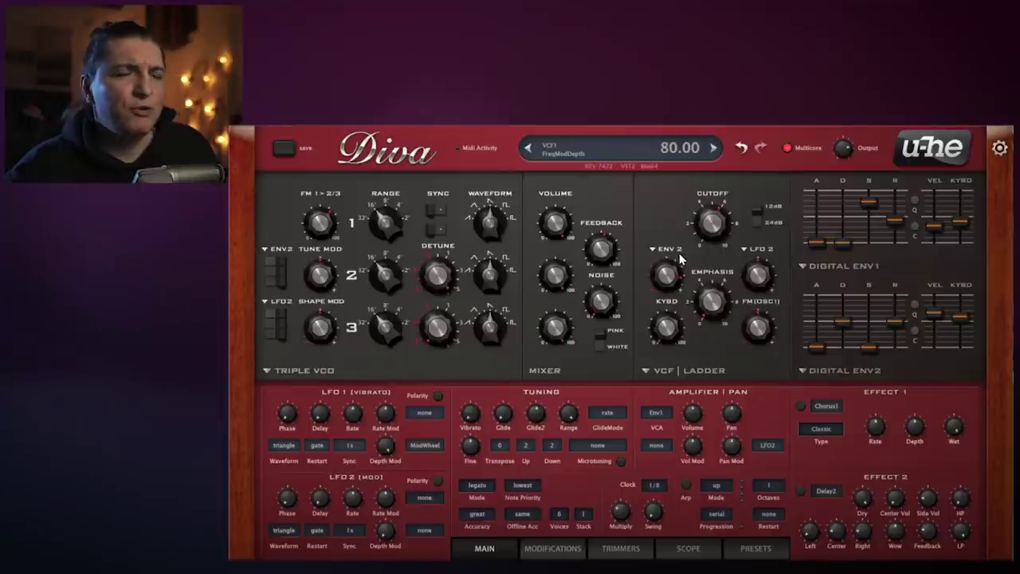
drag(854, 152, 849, 173)
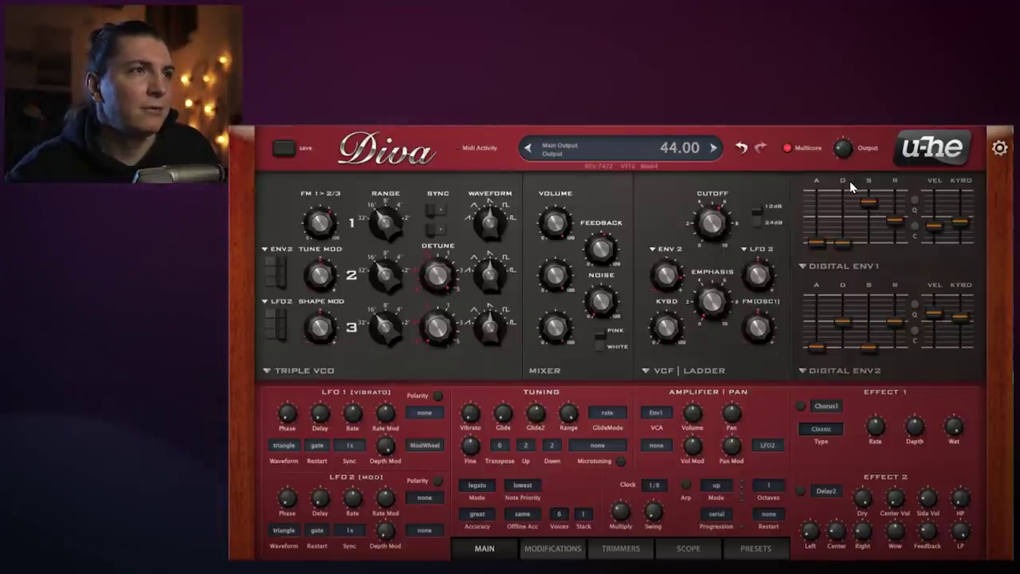
drag(869, 347, 876, 292)
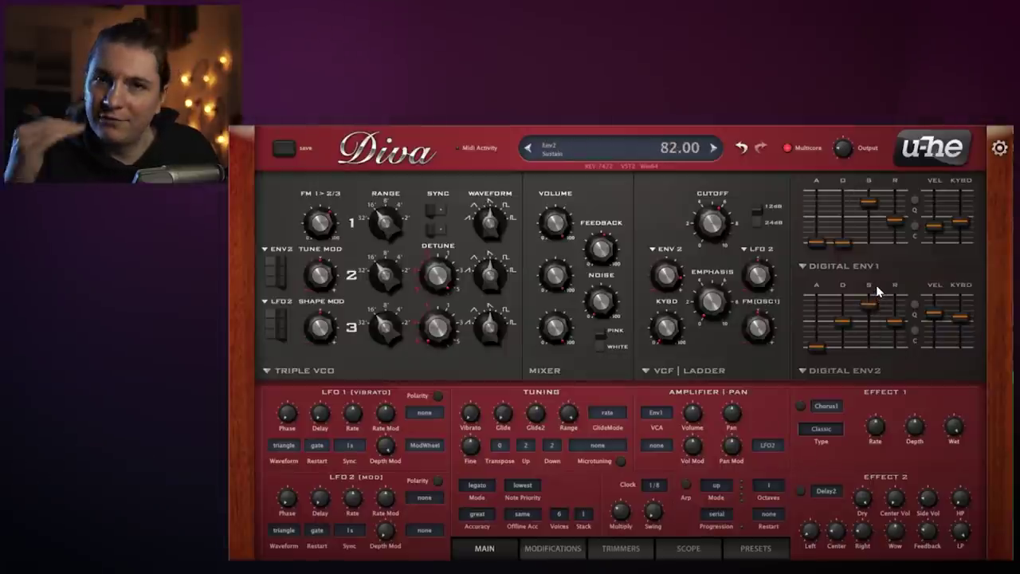
drag(873, 309, 876, 314)
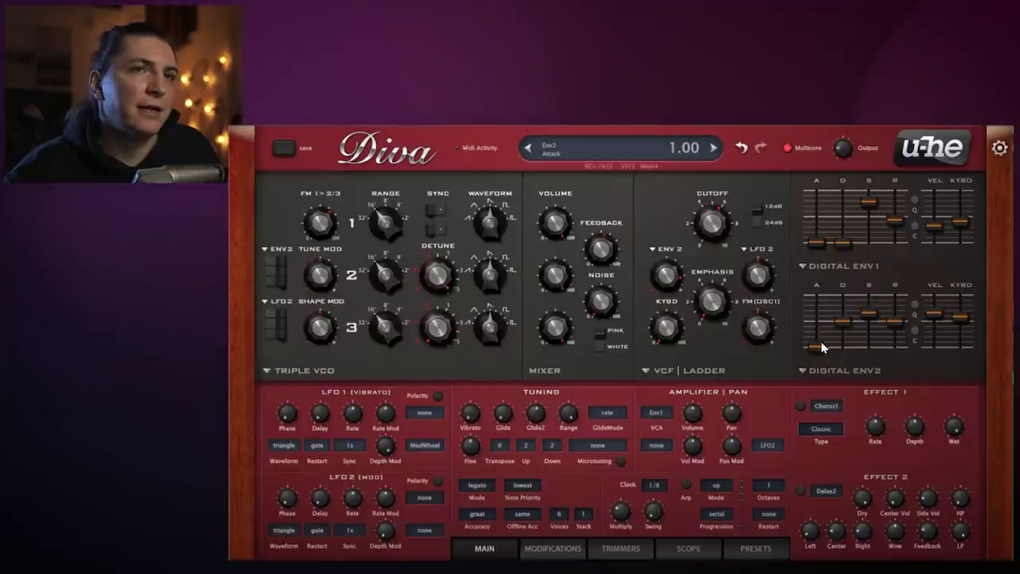
drag(819, 348, 824, 320)
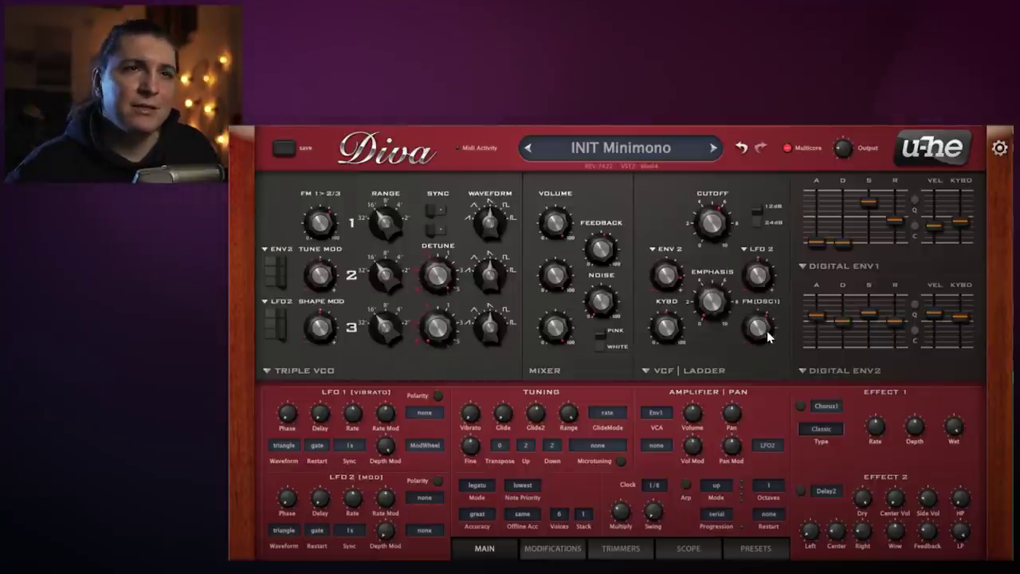
drag(763, 340, 766, 325)
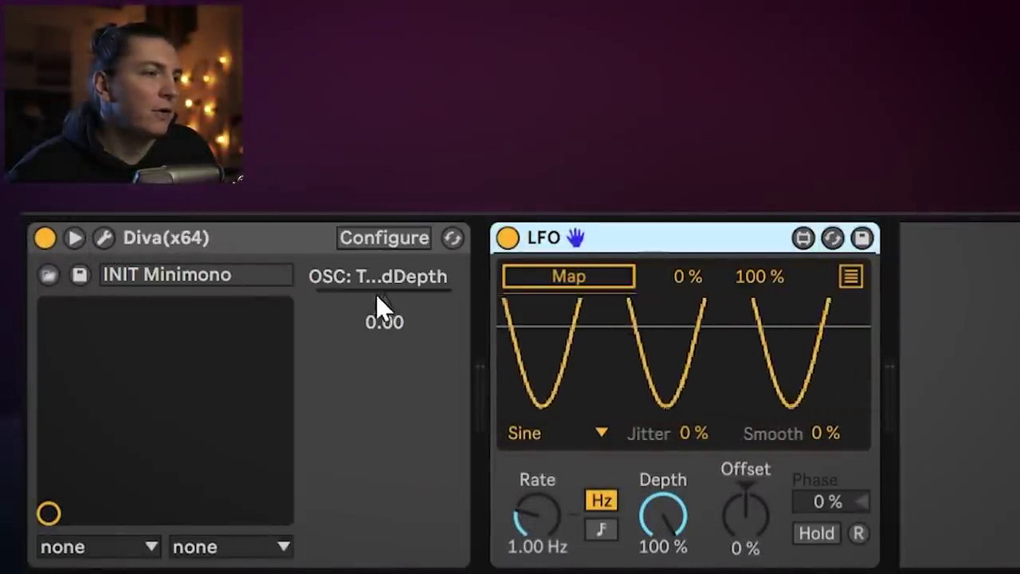
Step: Map Live's LFO to Diva's Tune ModDepth and cut its depth to about 2.28%
click(390, 239)
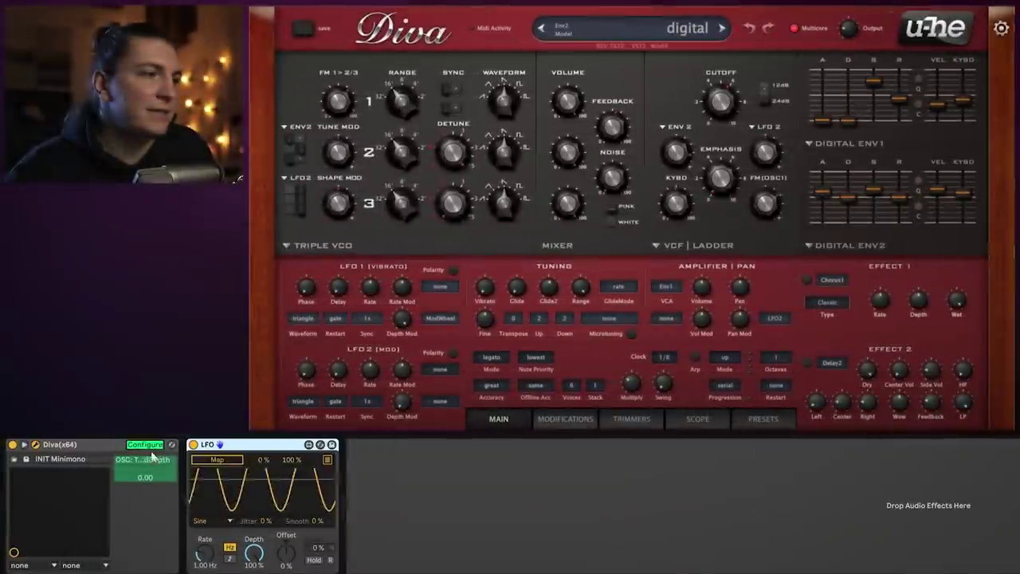
click(153, 473)
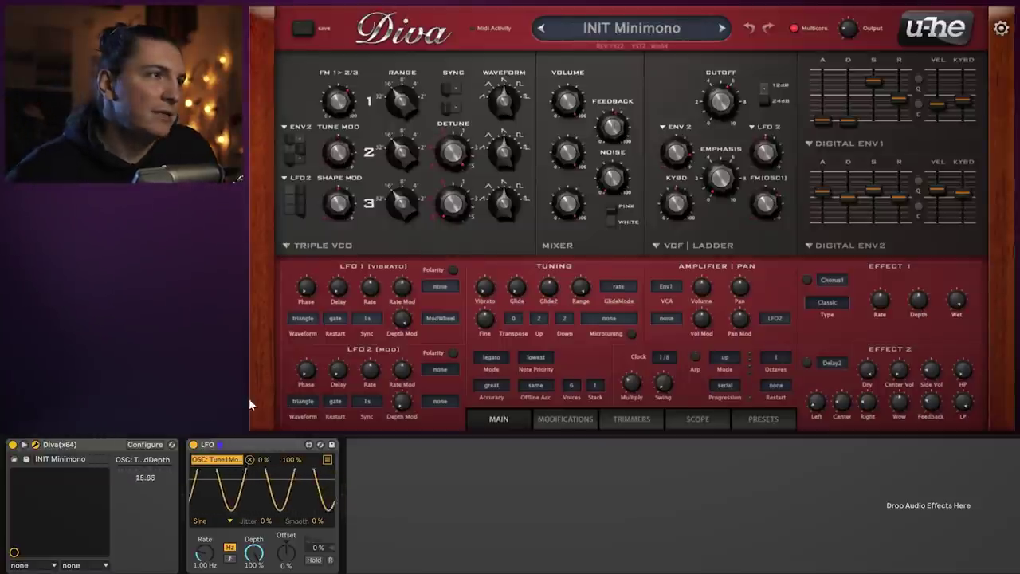
mouse_move(338, 152)
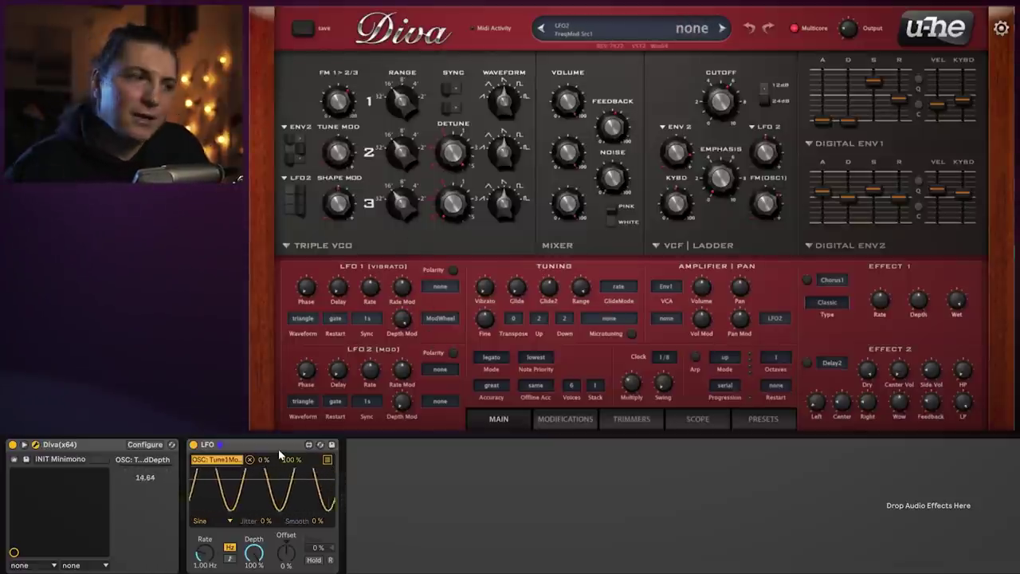
drag(254, 553, 253, 570)
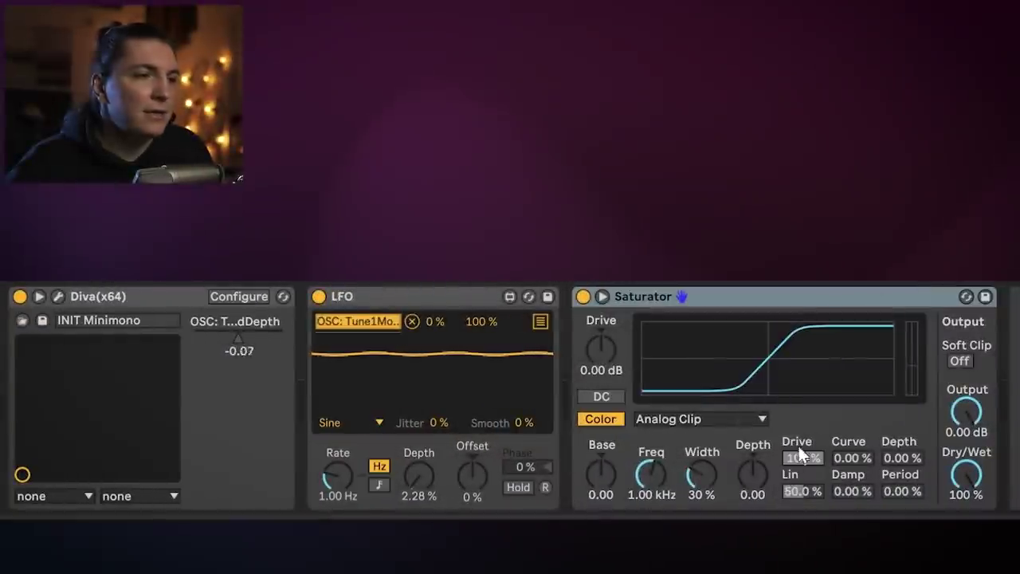
Step: Switch the Saturator to Waveshaper mode and bend its Curve up to 7.81%
click(759, 421)
click(701, 514)
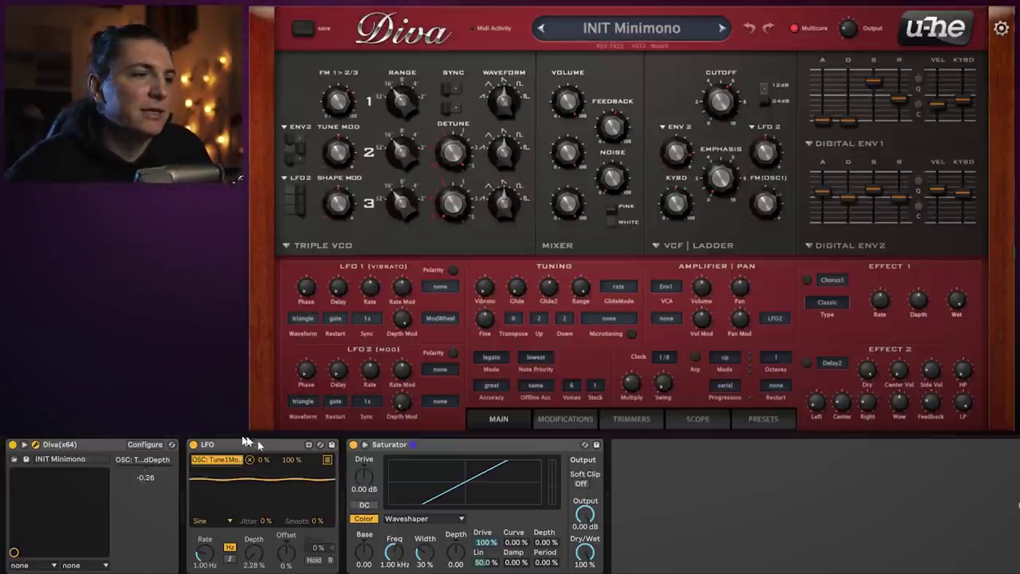
mouse_move(517, 543)
mouse_down()
mouse_move(518, 488)
mouse_move(519, 547)
mouse_move(518, 506)
mouse_up()
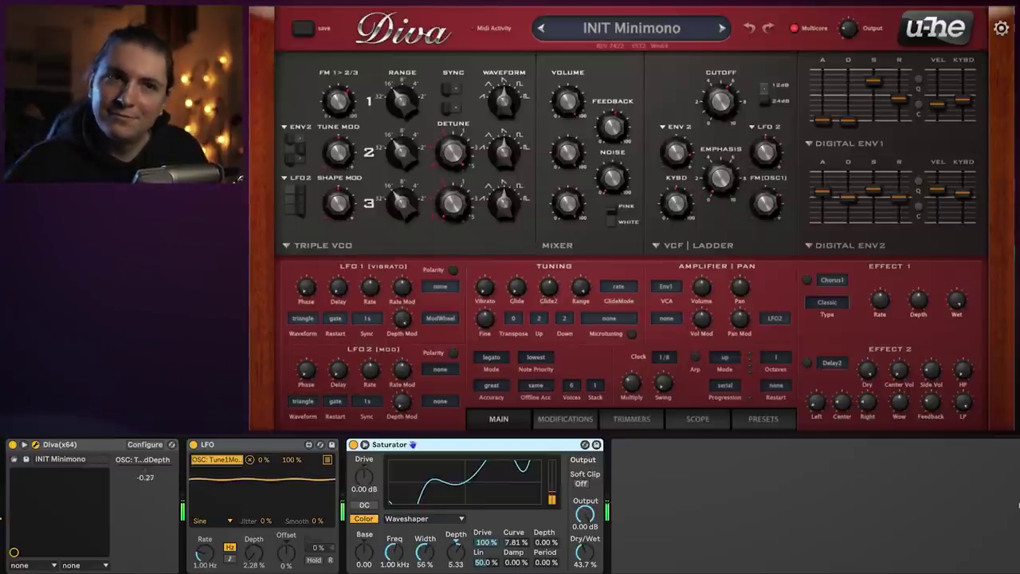
Step: Turn on Effect 1's chorus and set its type to Dramatic
click(808, 279)
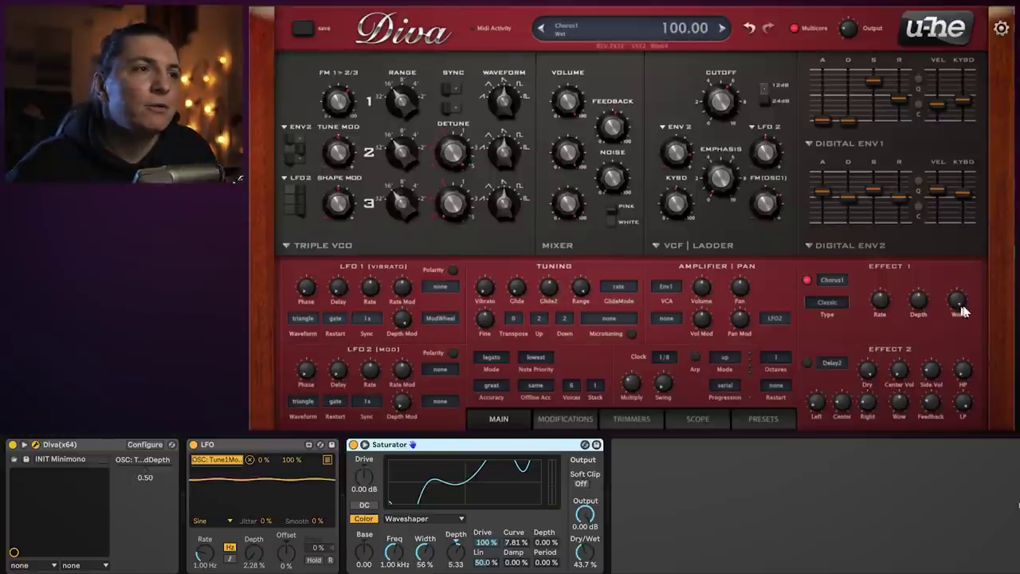
click(850, 305)
click(877, 323)
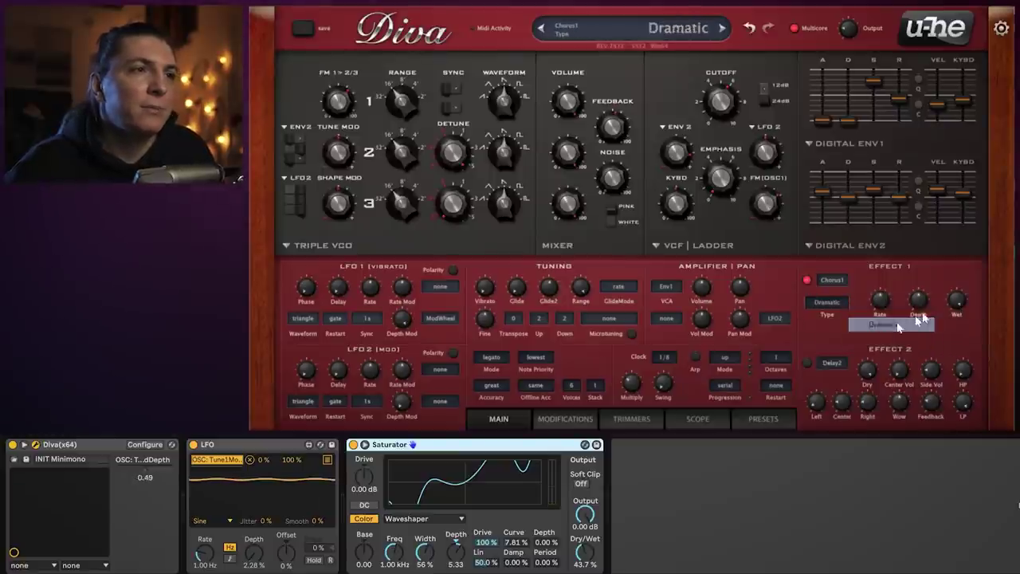
Step: Replace Effect 2's Delay2 with a Plate2 reverb and slightly reduce its diffusion
mouse_move(984, 398)
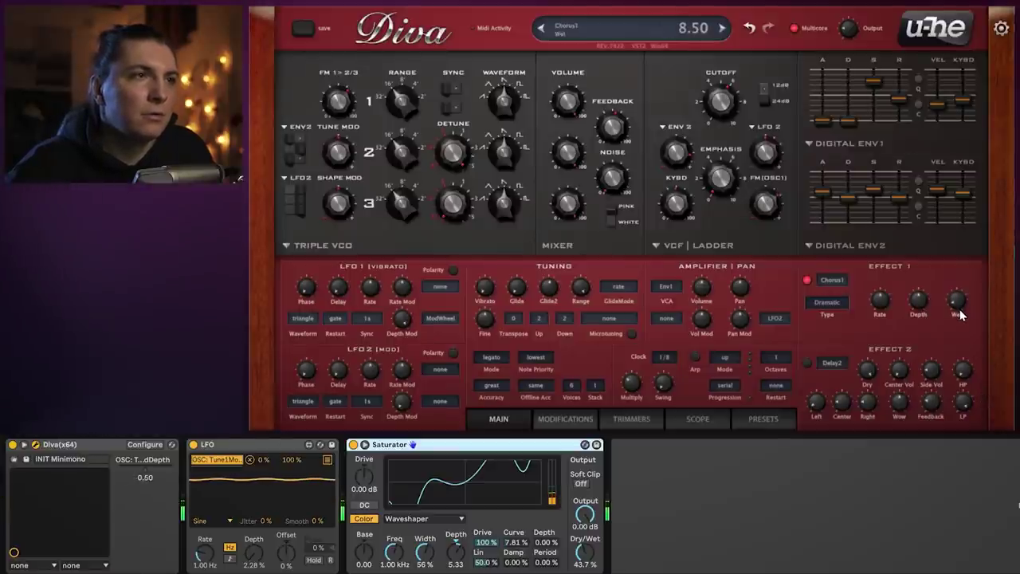
click(830, 362)
click(870, 401)
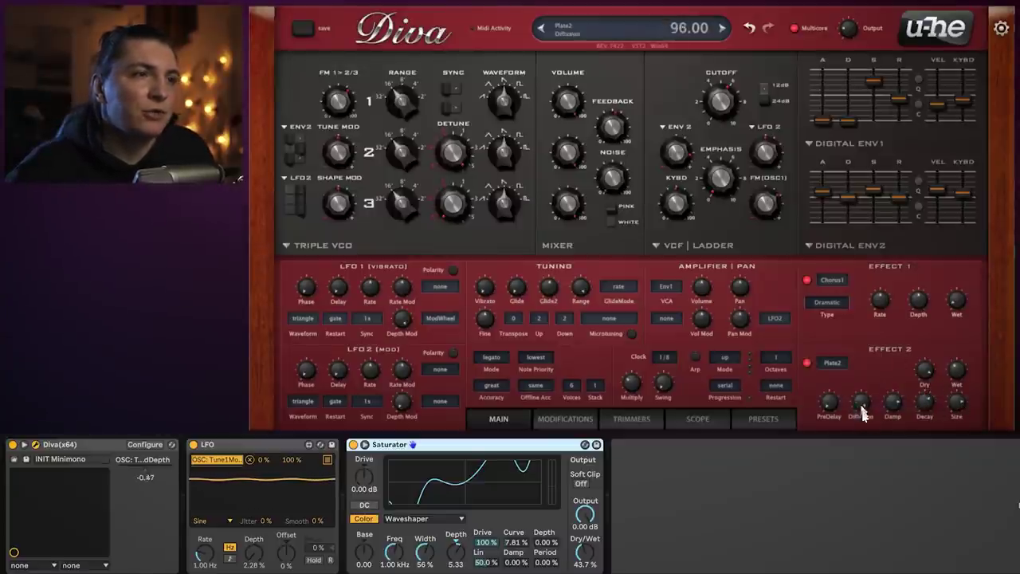
drag(861, 401, 861, 403)
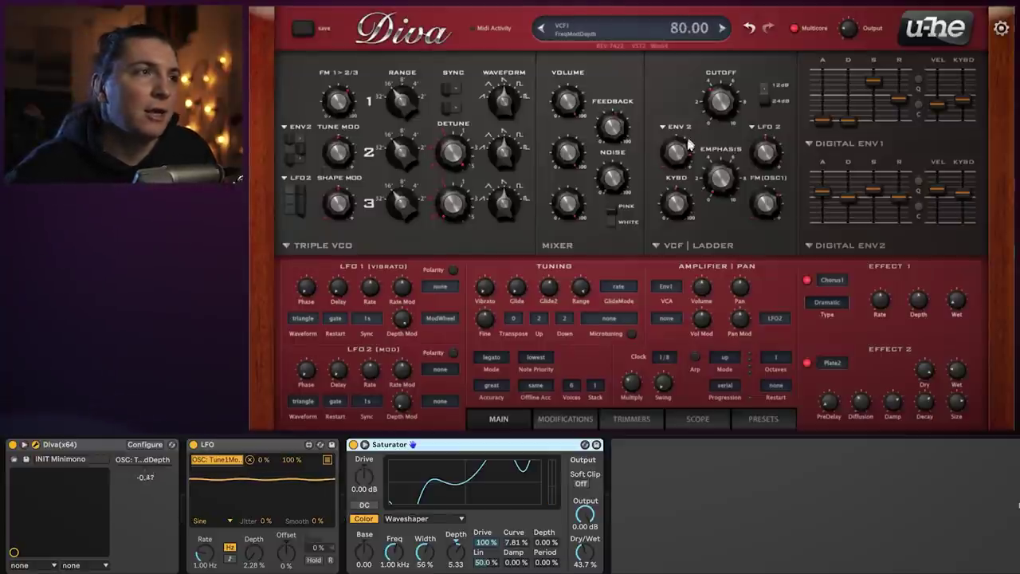
Step: Sweep the VCF cutoff upward in stages, then bring it back down
drag(722, 115, 727, 99)
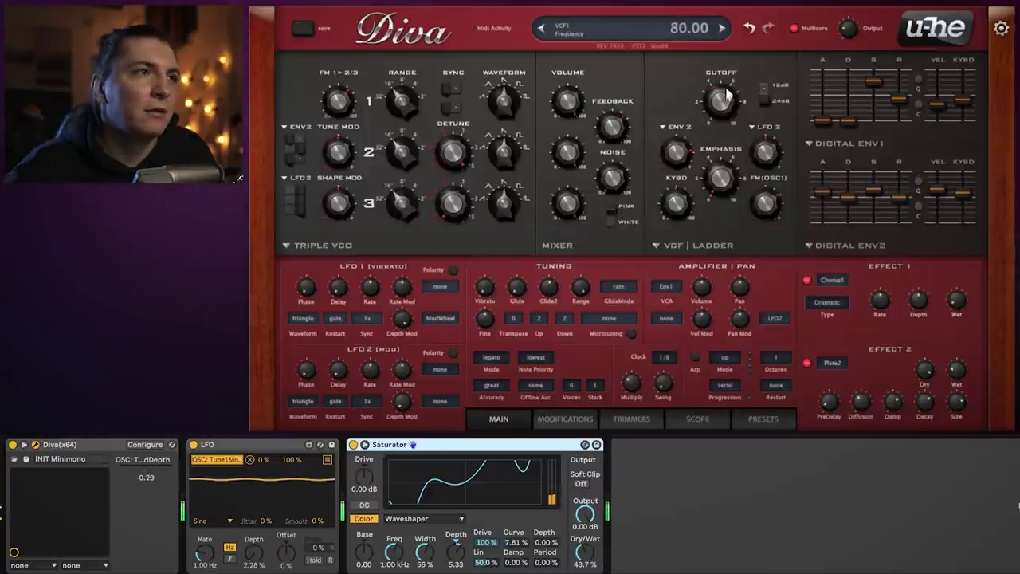
drag(728, 96, 734, 86)
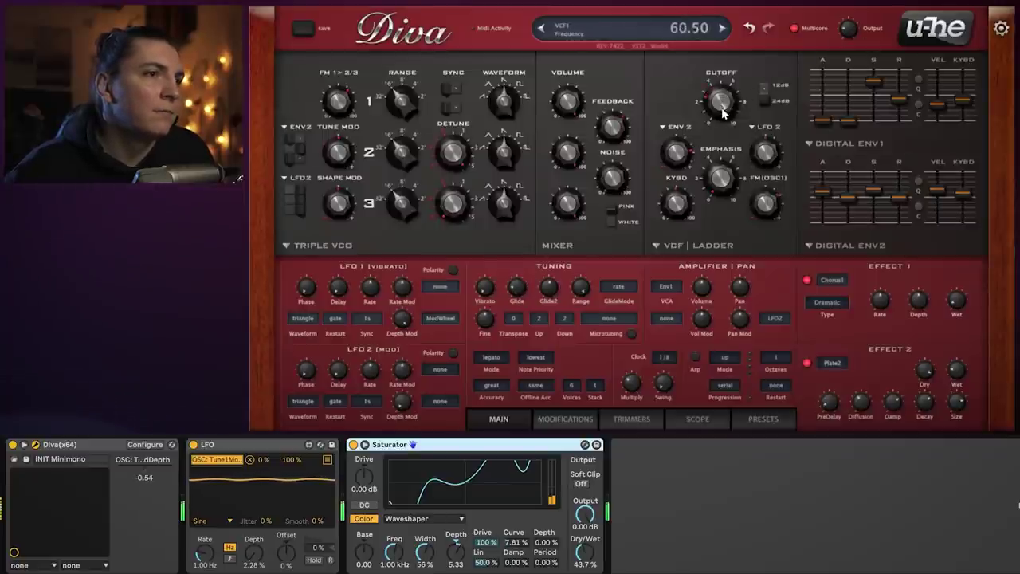
drag(727, 94, 735, 76)
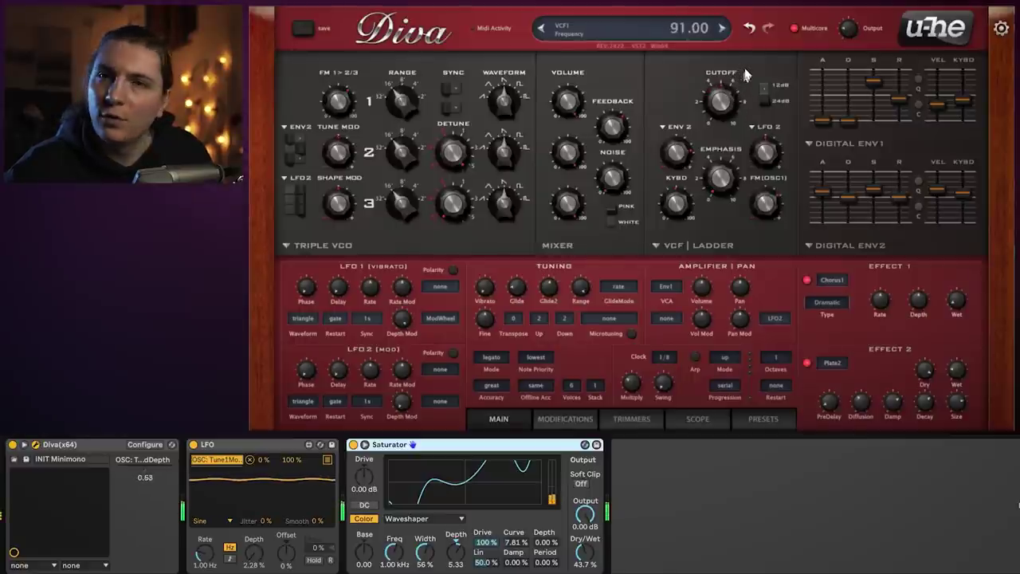
drag(751, 60, 746, 95)
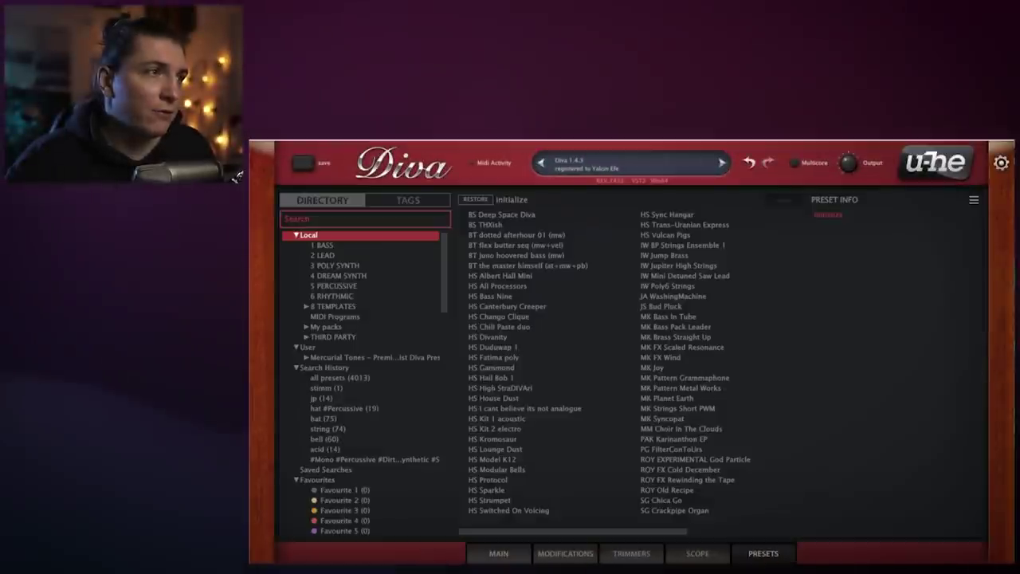
Step: Load the INIT Minipoly template from 8 TEMPLATES and return to the MAIN panel
click(343, 308)
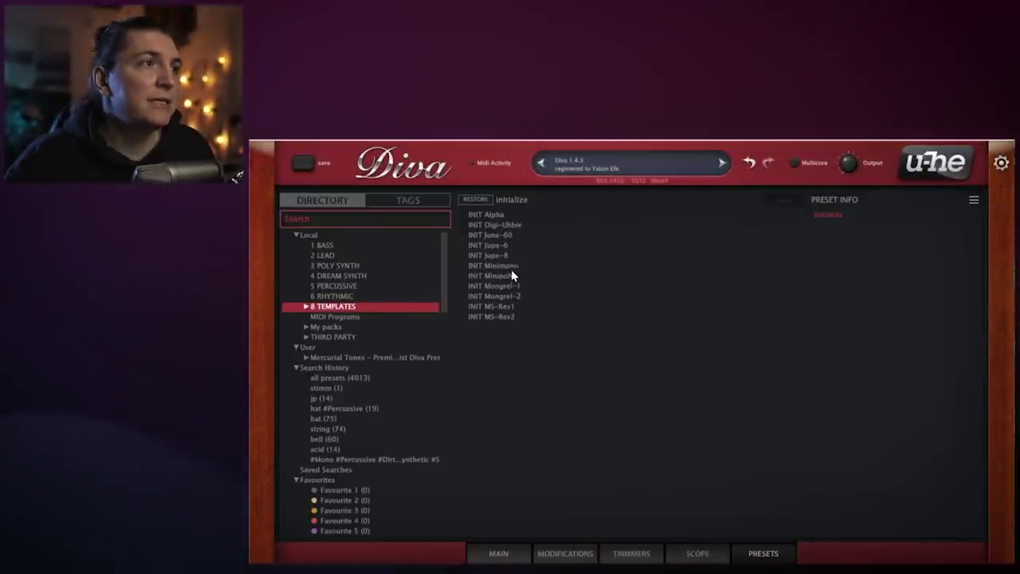
click(509, 277)
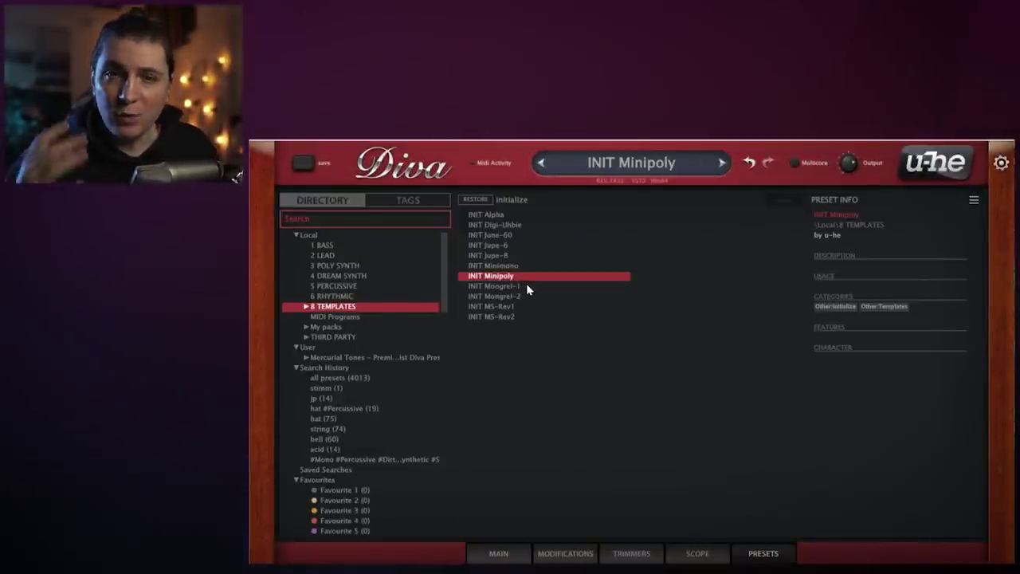
click(514, 553)
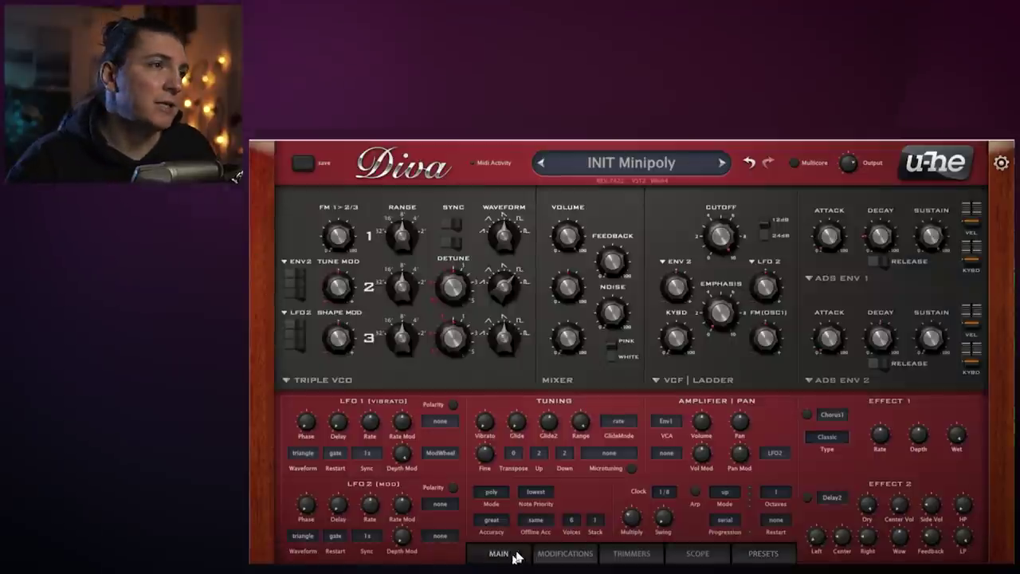
Step: Lower the filter cutoff slightly and reset the output level to 100
drag(715, 270, 715, 291)
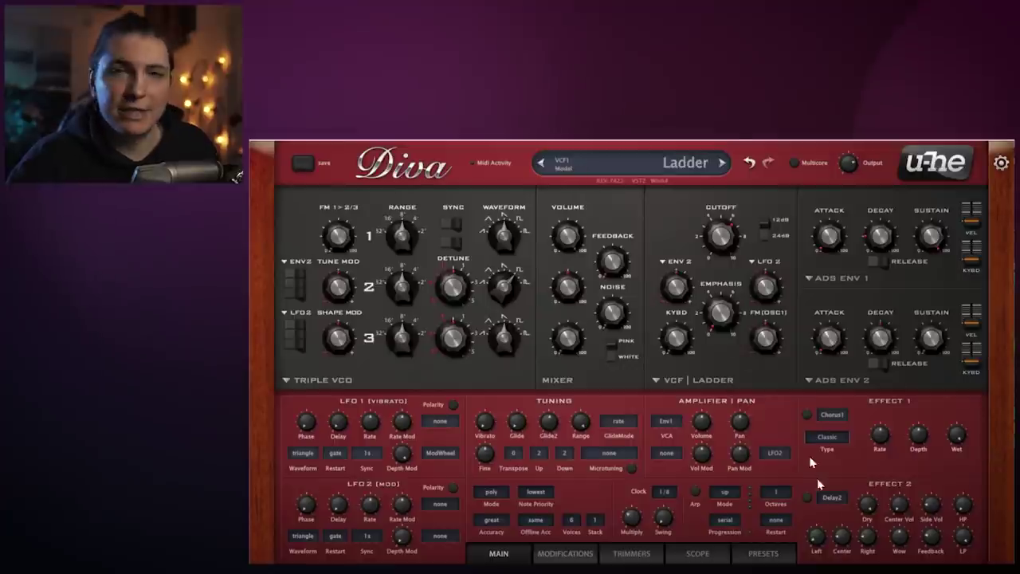
drag(858, 177, 861, 165)
double_click(861, 165)
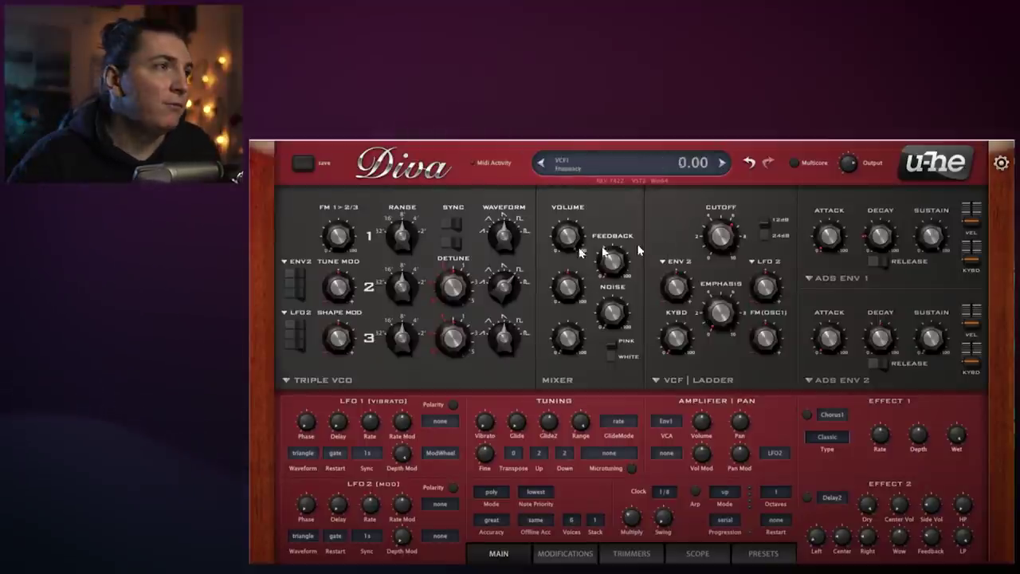
Step: Turn down oscillator 2's volume, raise oscillator 3's range, and mix in some noise
mouse_move(569, 287)
mouse_down()
mouse_move(574, 258)
mouse_move(574, 318)
mouse_move(579, 284)
mouse_up()
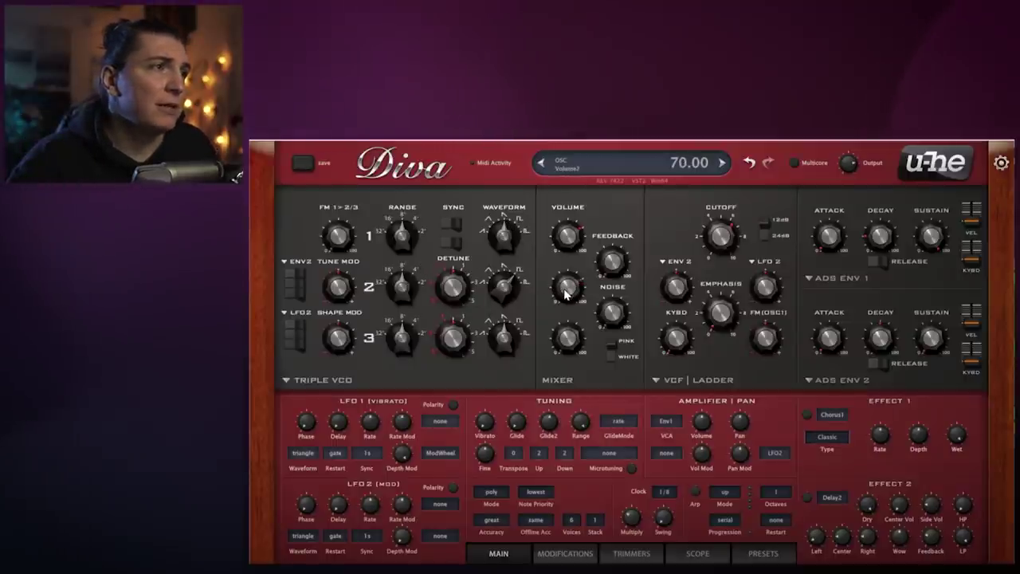
drag(565, 295, 573, 323)
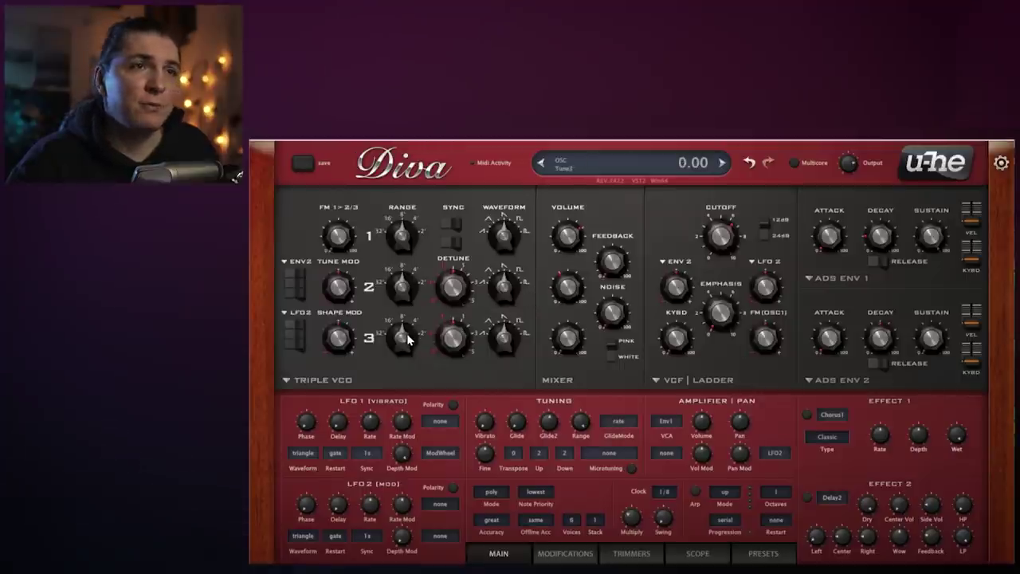
drag(413, 315, 418, 299)
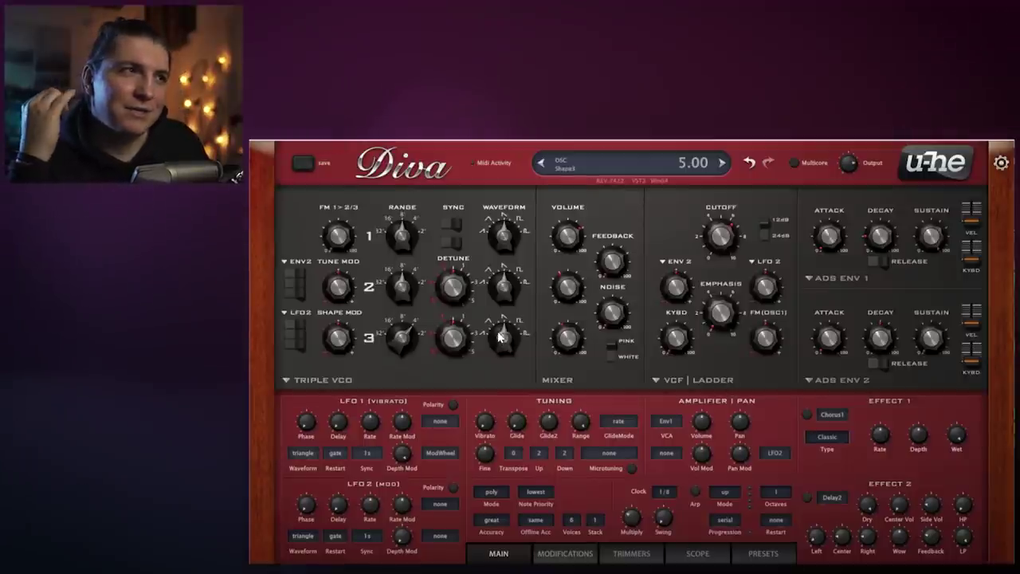
drag(617, 322, 618, 293)
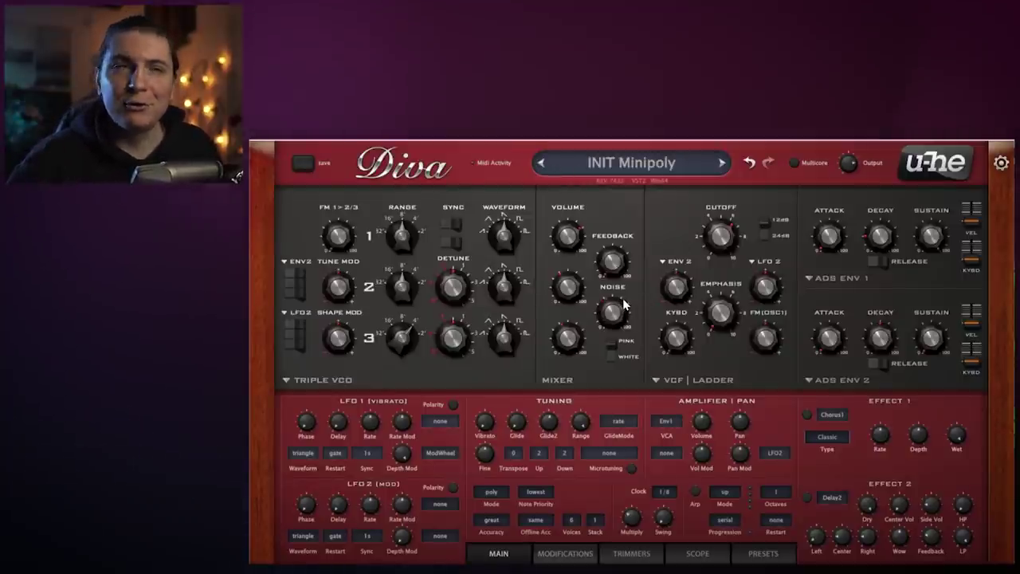
click(829, 279)
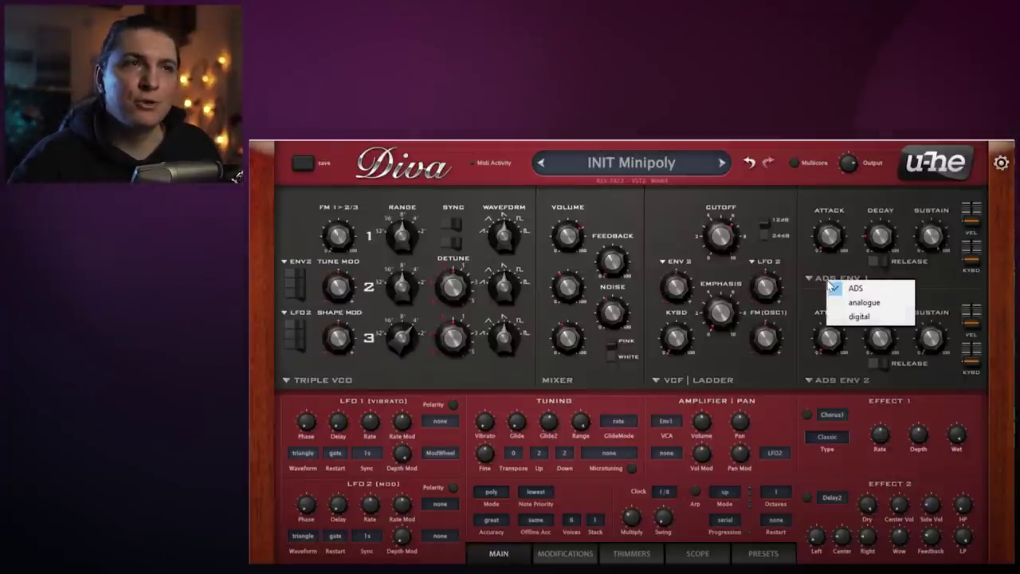
Step: Switch both envelopes to analogue and lengthen envelope 1's decay and release
click(863, 302)
click(847, 381)
click(859, 403)
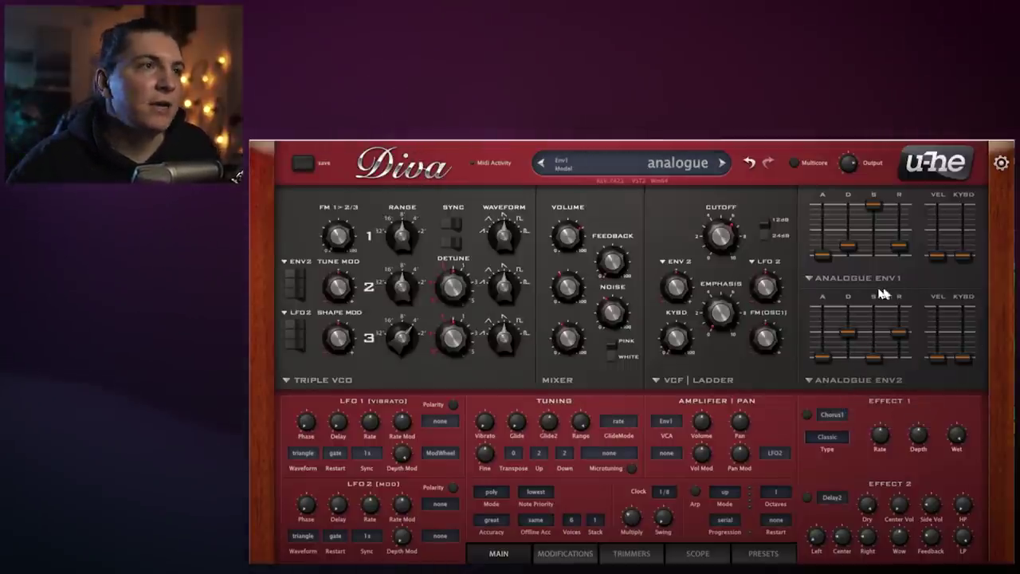
drag(826, 252, 845, 227)
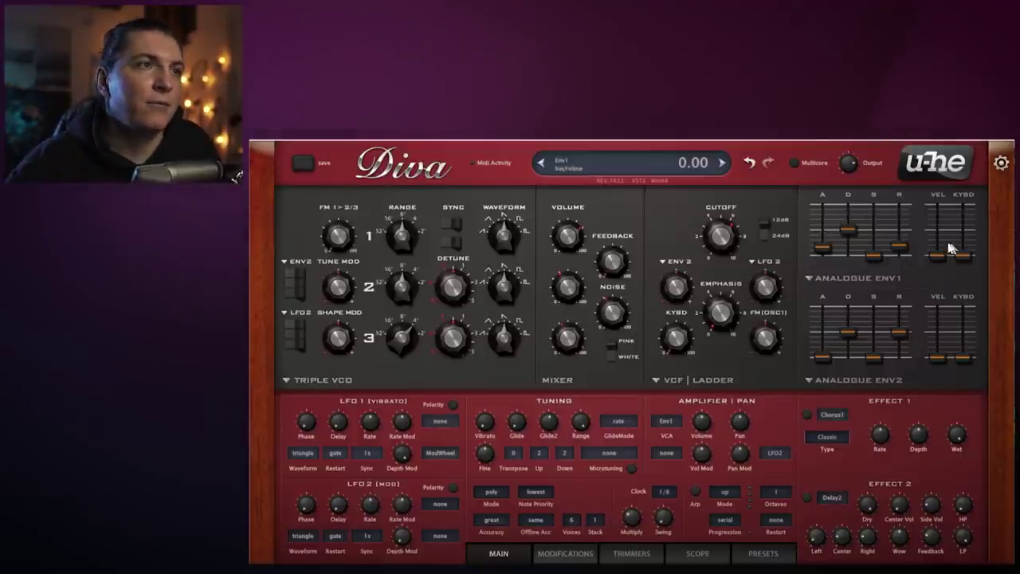
drag(903, 248, 897, 237)
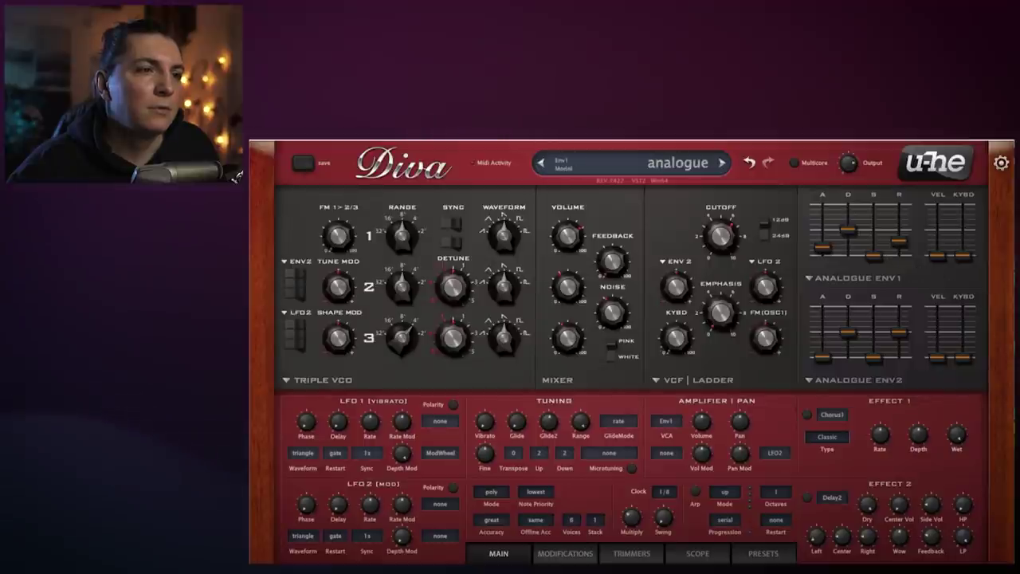
Step: Slow envelope 2's attack, adjust its sustain and release, and lower the cutoff to 61
drag(823, 358, 822, 343)
drag(875, 362, 900, 339)
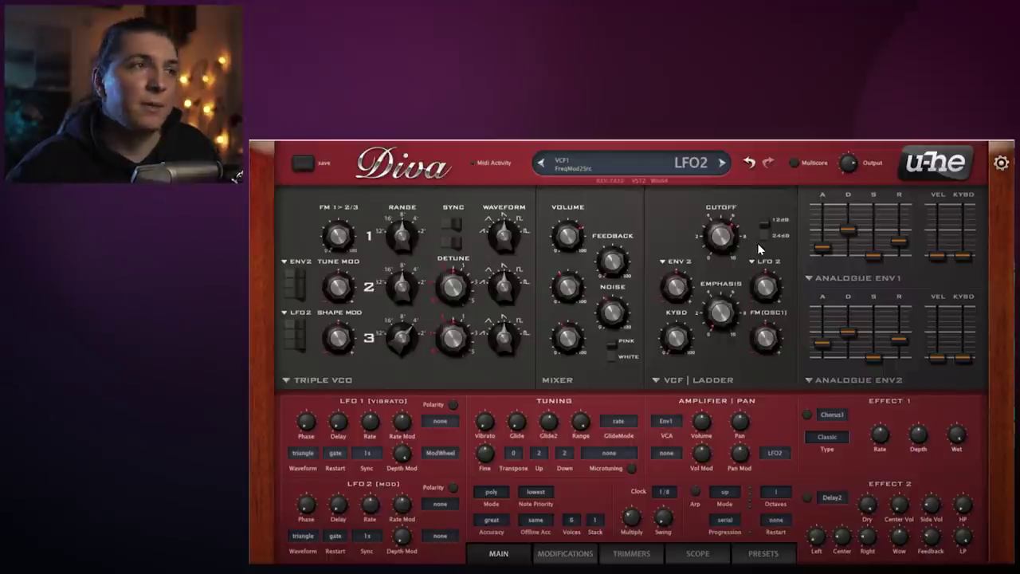
drag(720, 254, 719, 293)
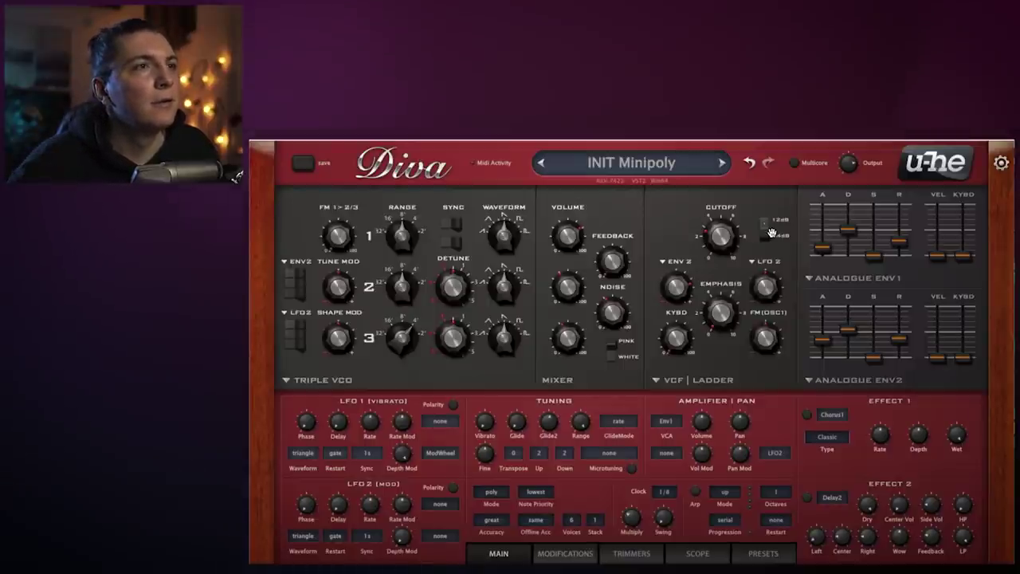
mouse_move(884, 228)
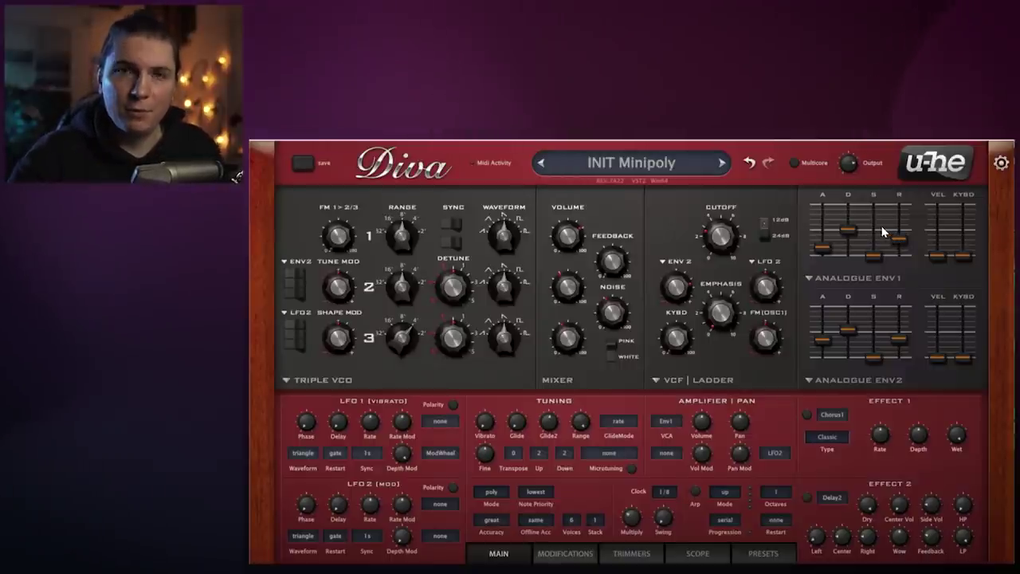
Step: Enable the chorus effect in Ensemble mode with a reduced wet mix
click(807, 414)
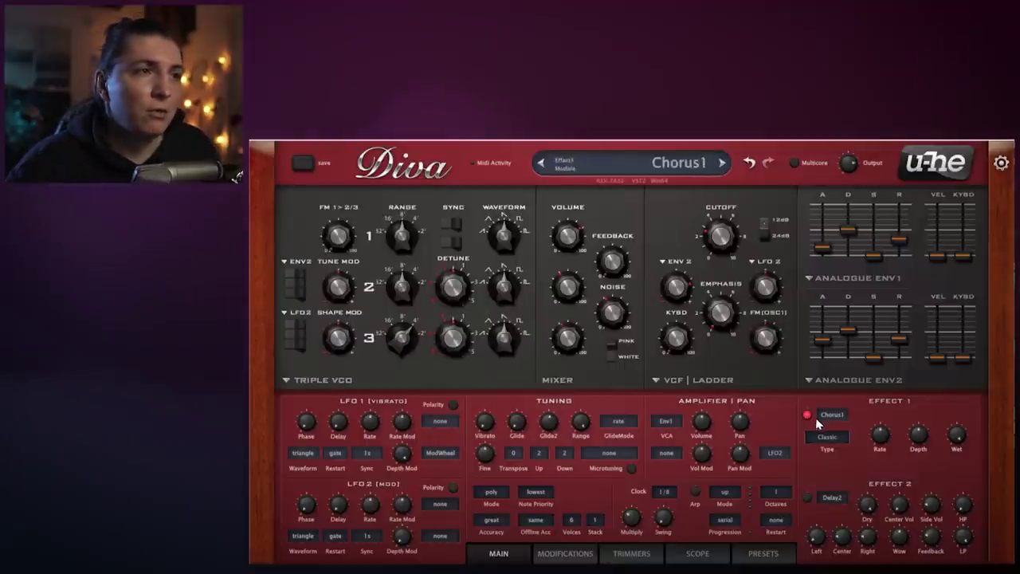
drag(957, 435, 966, 514)
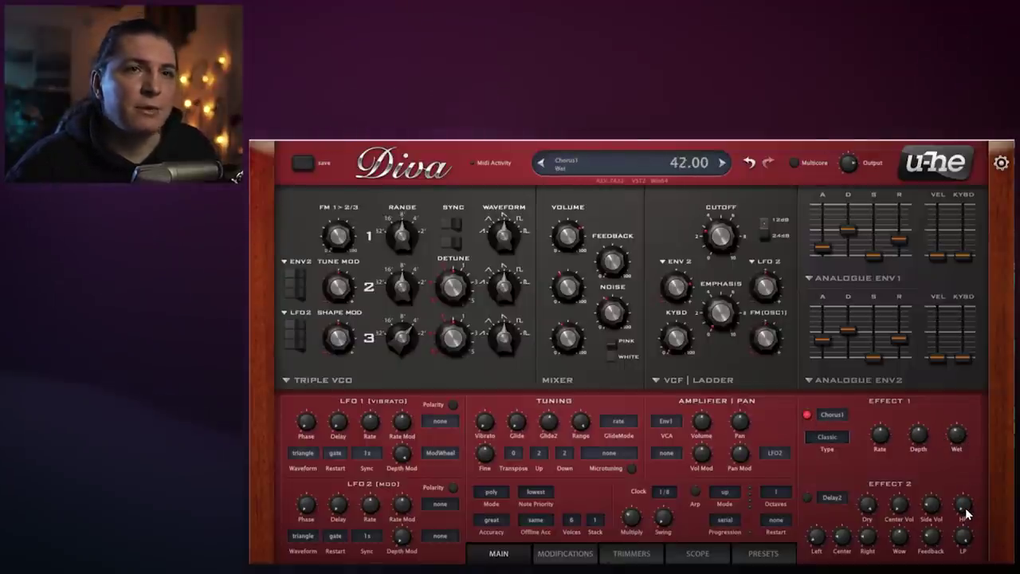
click(828, 437)
click(853, 462)
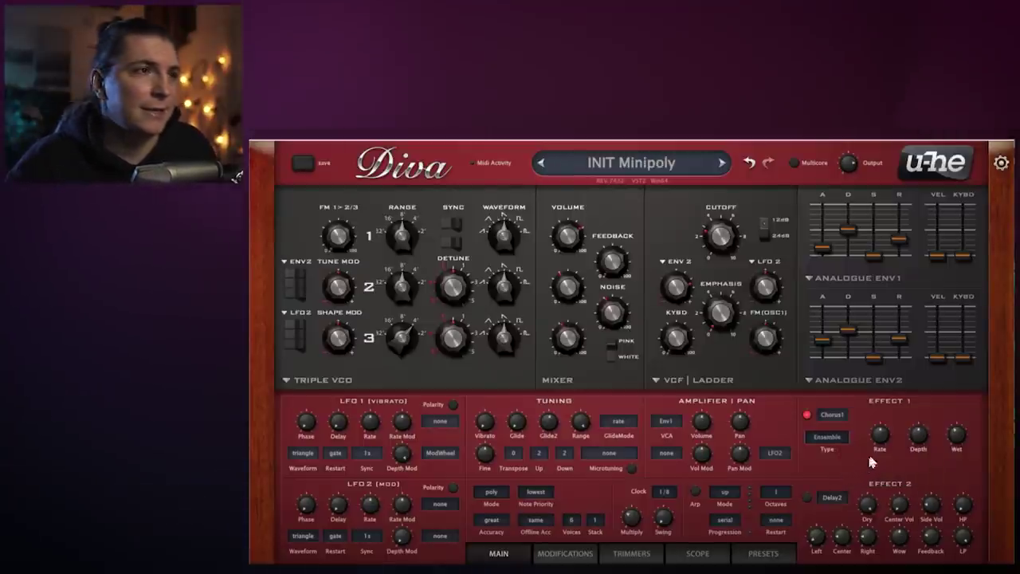
drag(956, 435, 955, 463)
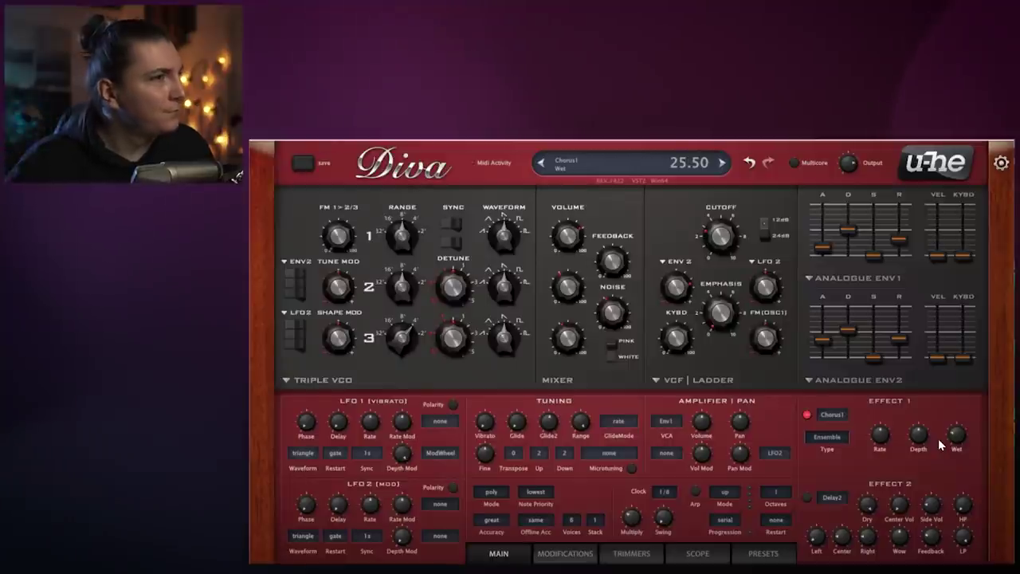
Step: Enable the second effect as a Plate reverb with size about 176
click(807, 498)
click(832, 498)
click(880, 536)
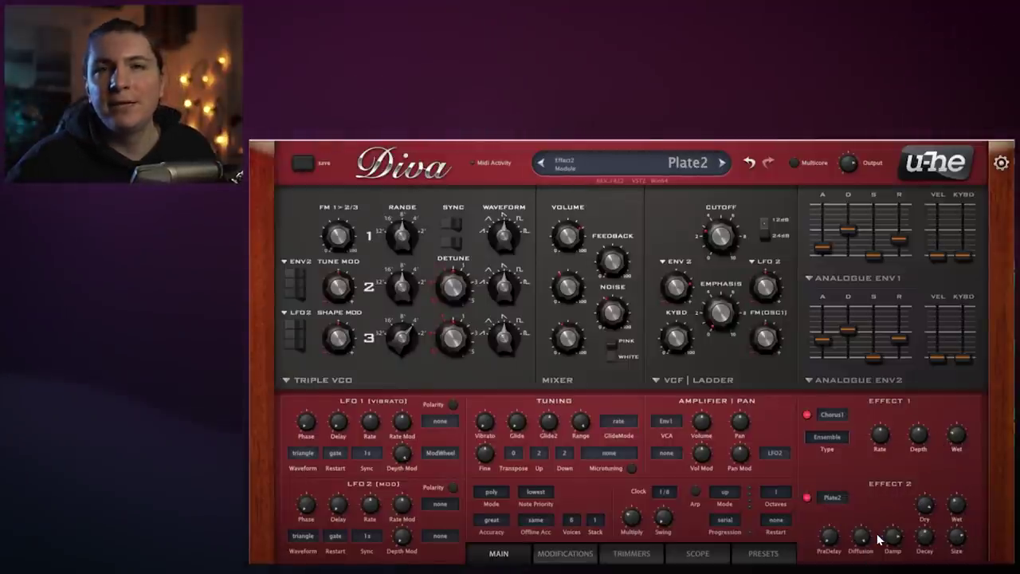
mouse_move(883, 539)
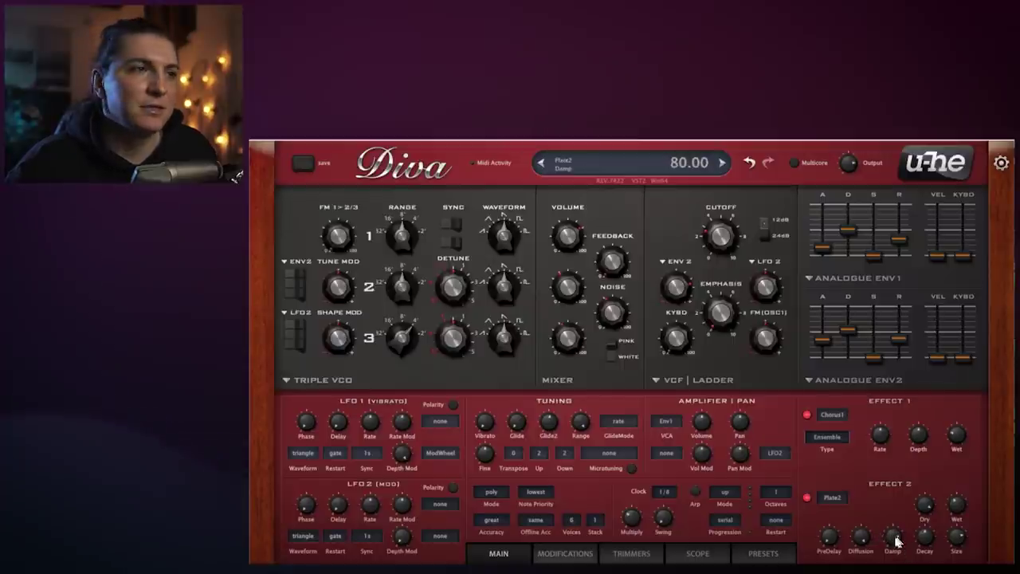
mouse_move(961, 516)
mouse_move(959, 547)
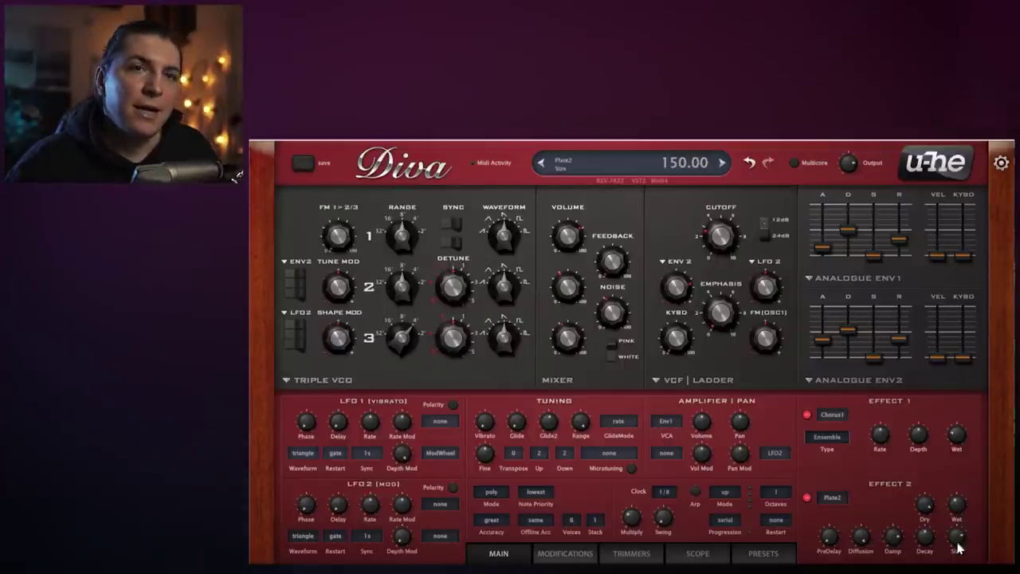
drag(959, 550, 893, 538)
mouse_move(929, 539)
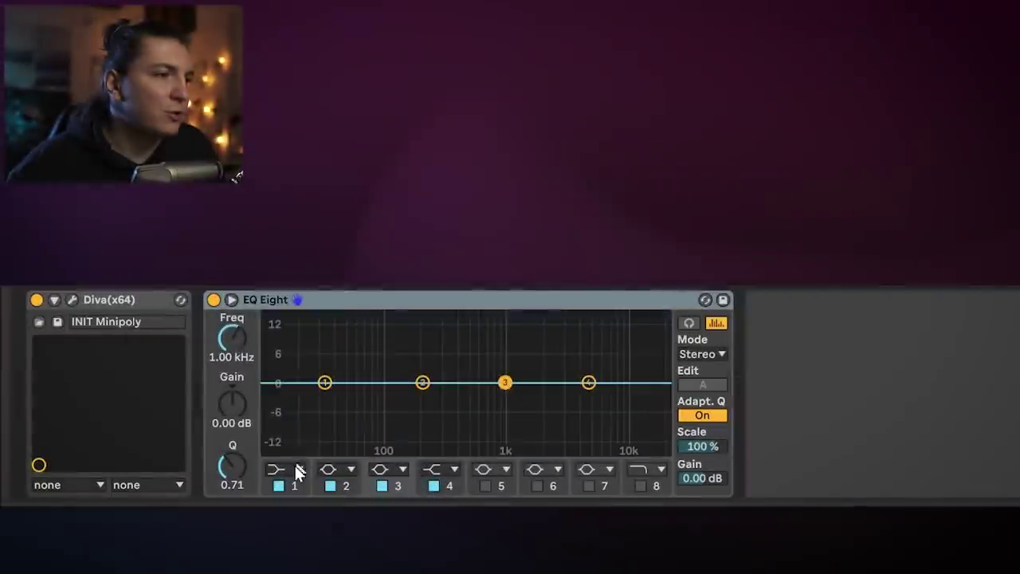
Step: Make EQ Eight band 1 a steep low-cut at 75.8 Hz
click(295, 468)
click(278, 340)
drag(315, 401, 347, 399)
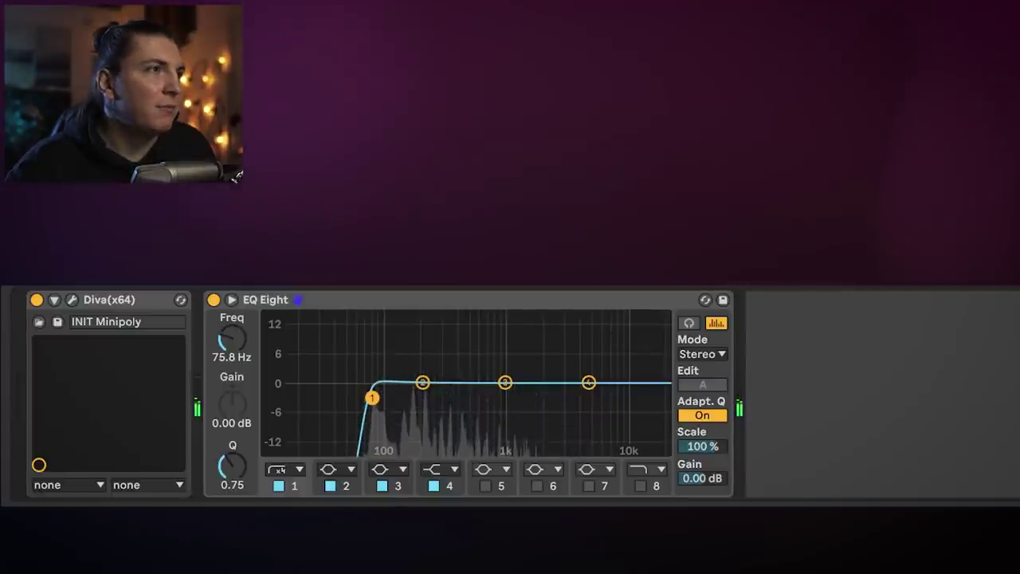
Step: Add a Warm Tube after EQ Eight, replacing a Dynamic Tube, and lower its dry/wet to 48.4%
drag(877, 287, 853, 300)
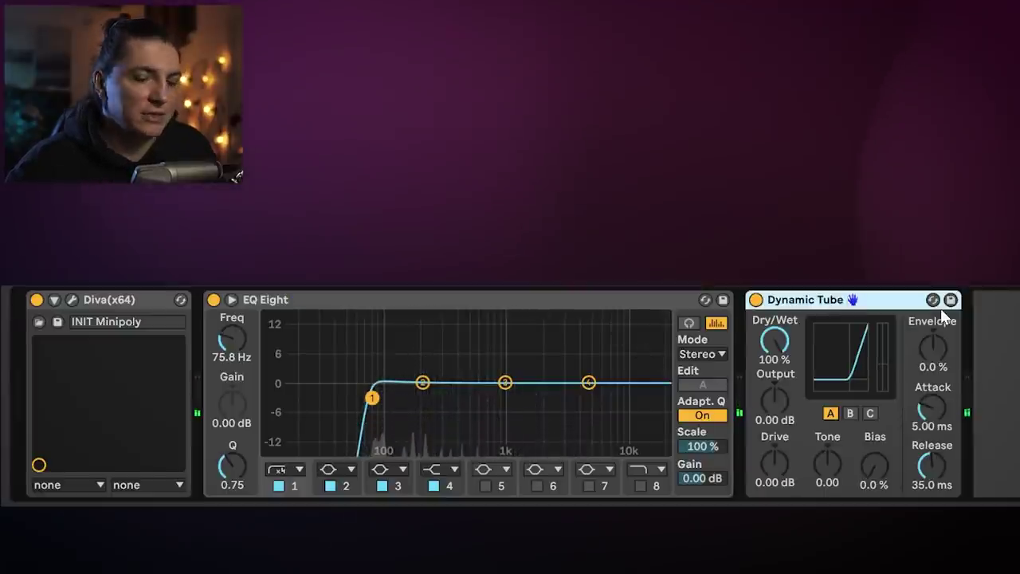
key(Delete)
drag(1017, 399, 993, 398)
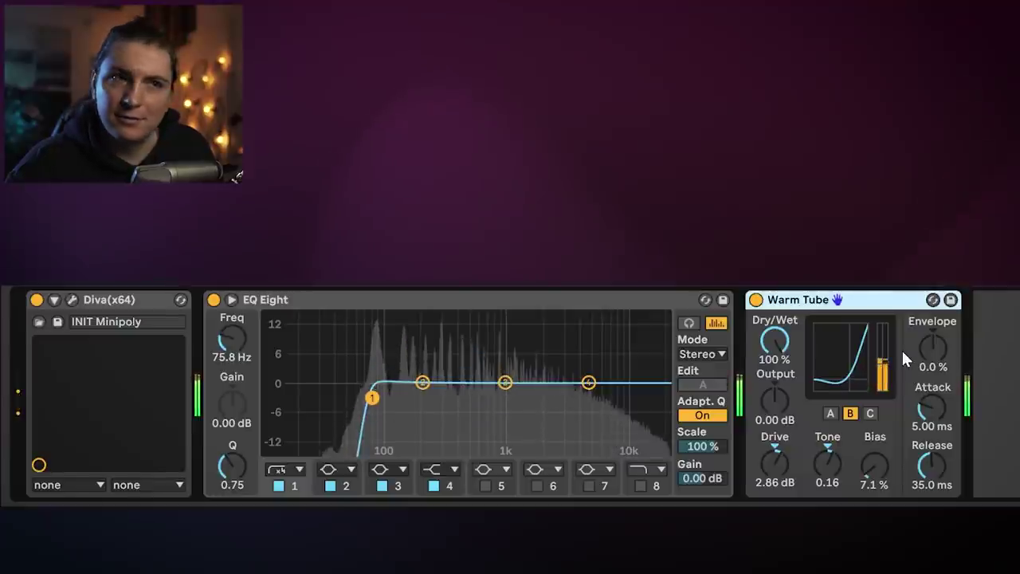
drag(774, 341, 774, 405)
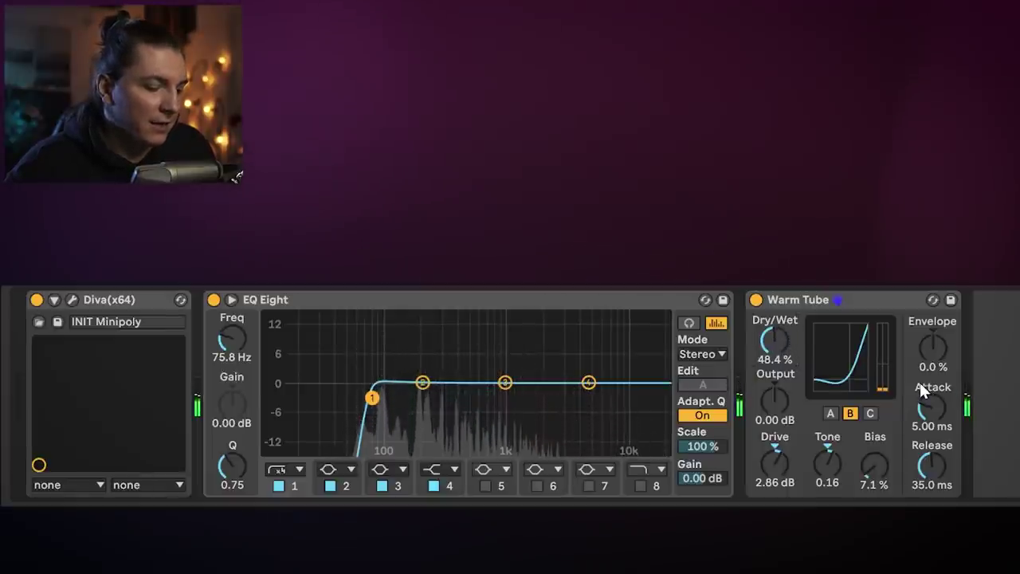
Step: Raise the Glue Compressor threshold to -7.94 dB and enable soft clipping
scroll(918, 374, right, 5)
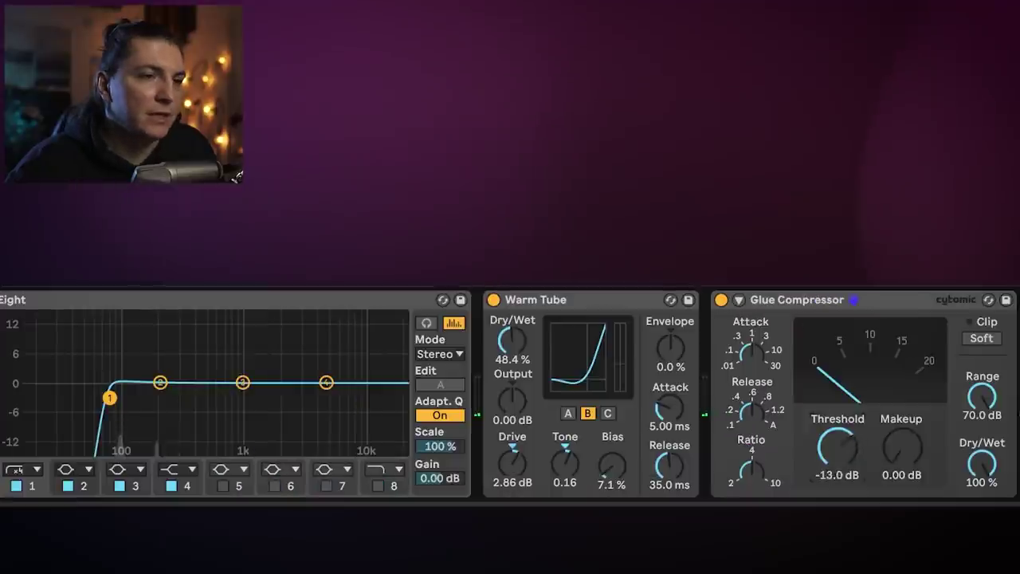
drag(837, 449, 897, 423)
click(982, 338)
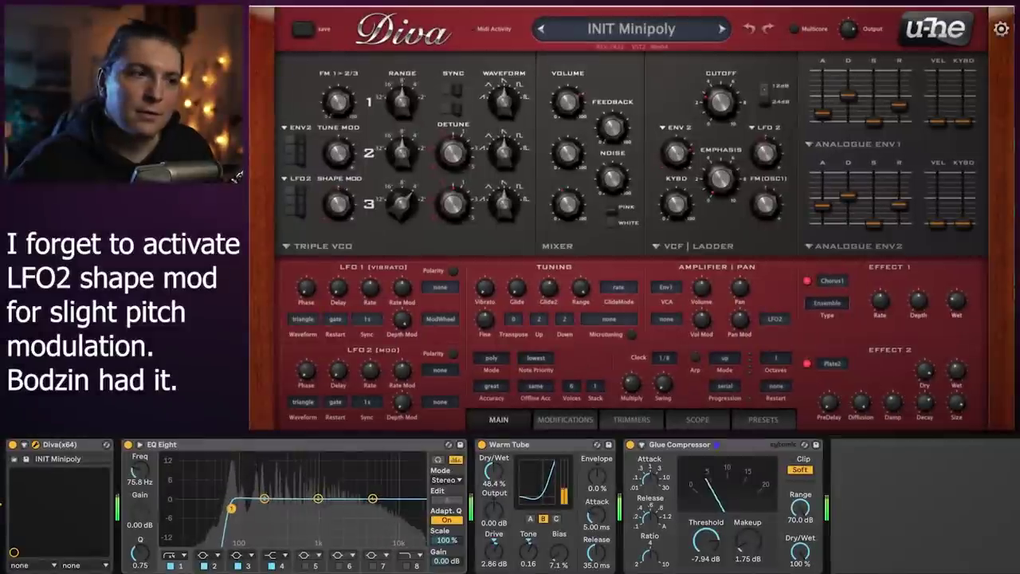
Step: Leave the Diva window to view the eight-bar MIDI clip in the piano roll
mouse_move(851, 37)
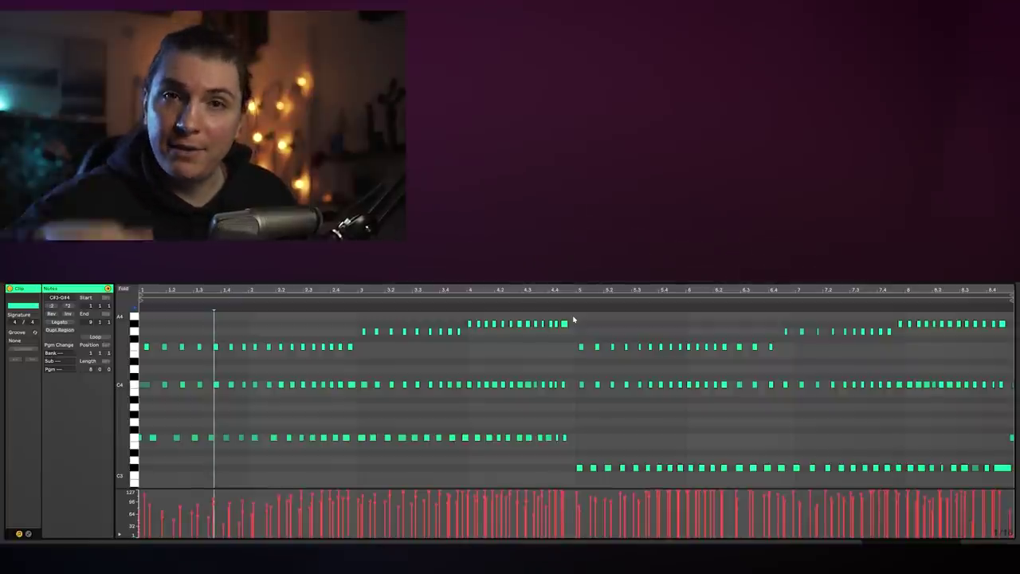
scroll(197, 388, up, 10)
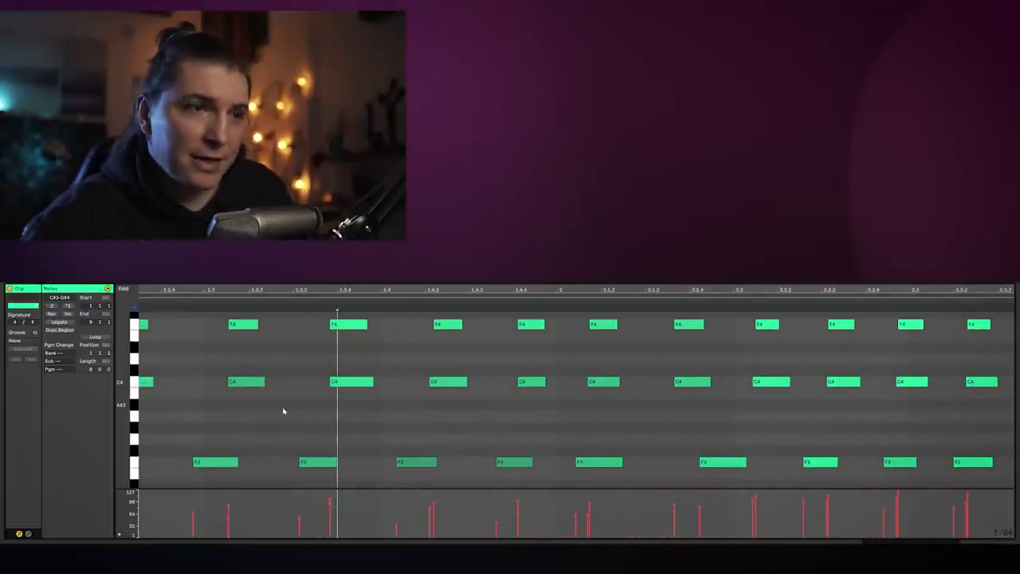
mouse_move(134, 410)
mouse_down()
mouse_move(120, 411)
mouse_move(144, 411)
mouse_up()
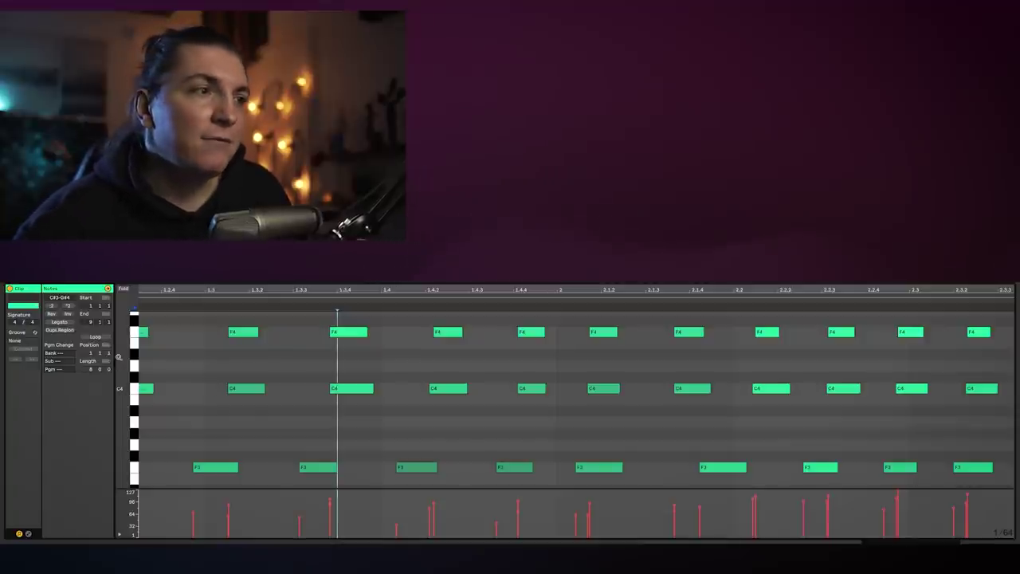
drag(402, 293, 403, 263)
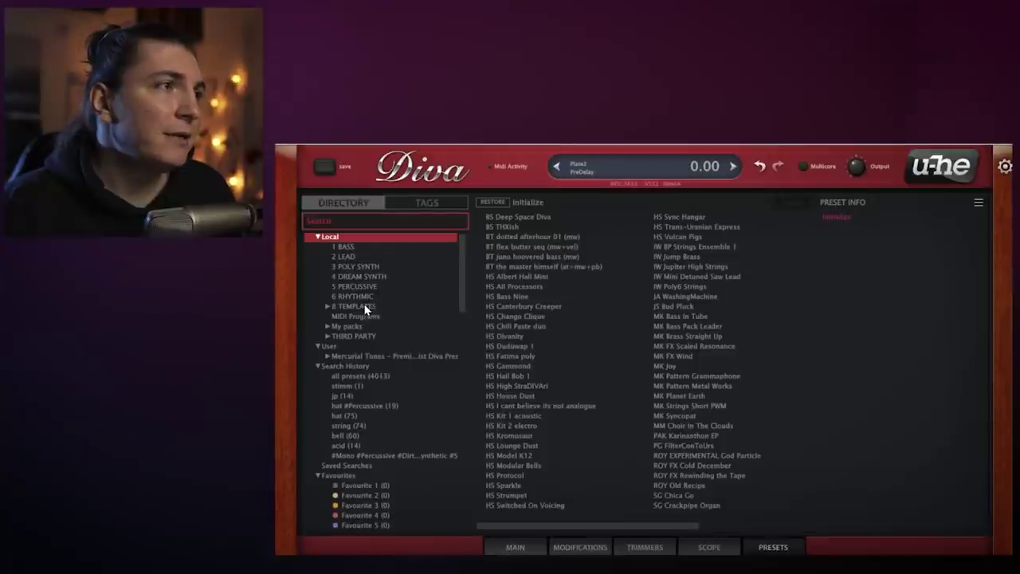
Step: Load INIT Minipoly, retune an oscillator, and raise oscillator 3's volume to 31
click(365, 307)
click(526, 279)
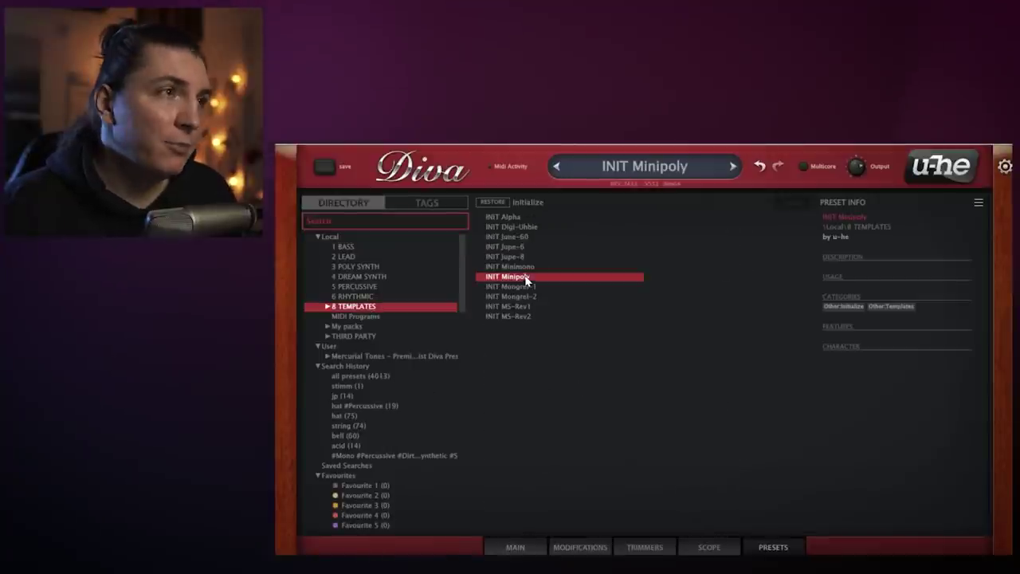
click(511, 547)
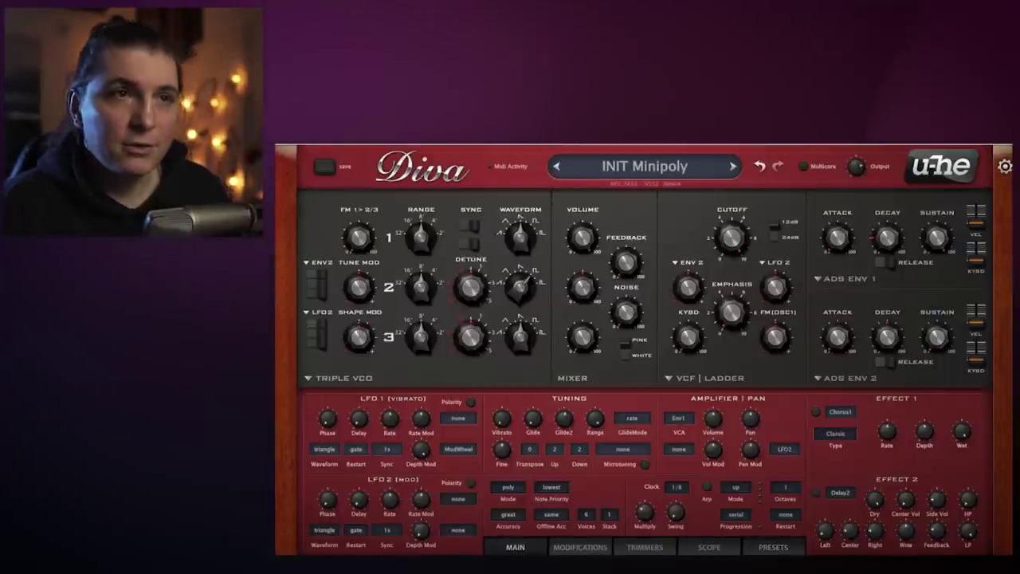
mouse_move(600, 349)
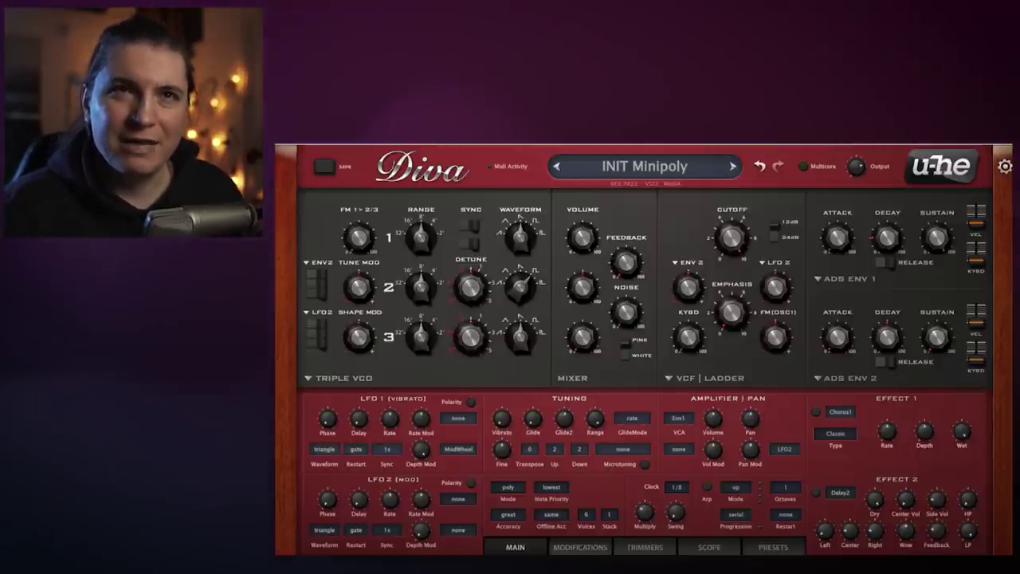
mouse_move(590, 247)
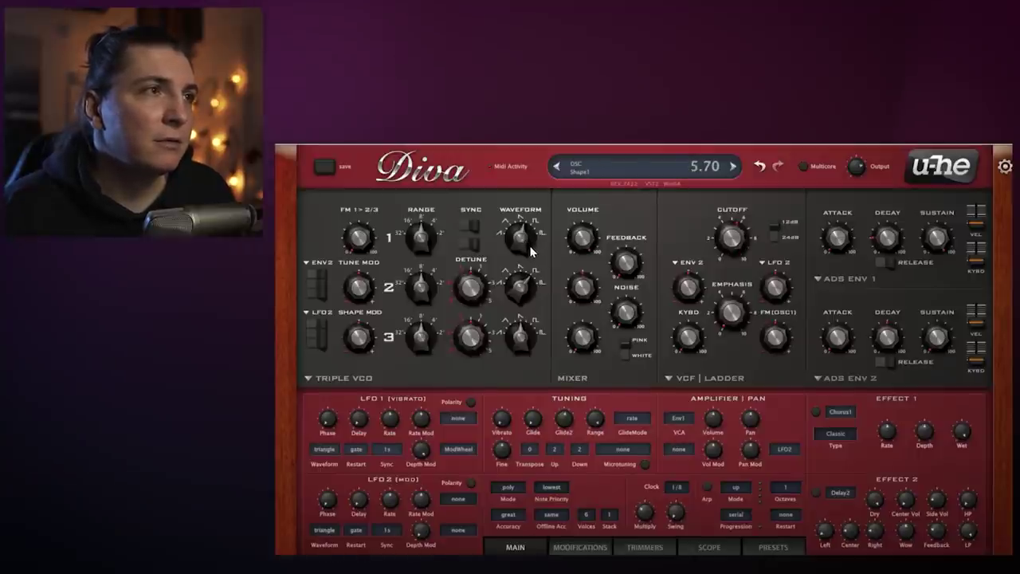
scroll(527, 248, up, 2)
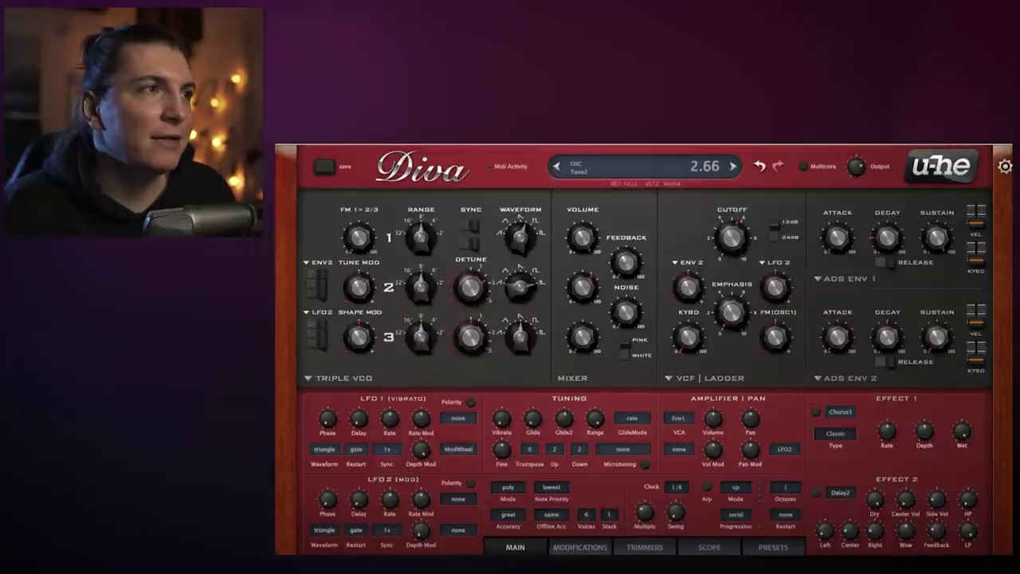
drag(470, 288, 444, 219)
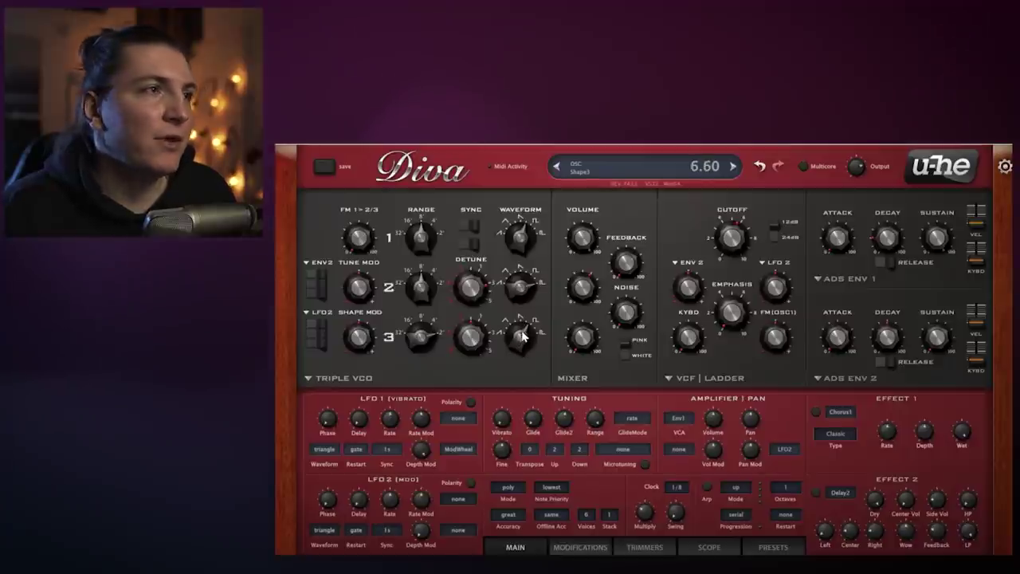
drag(580, 337, 598, 271)
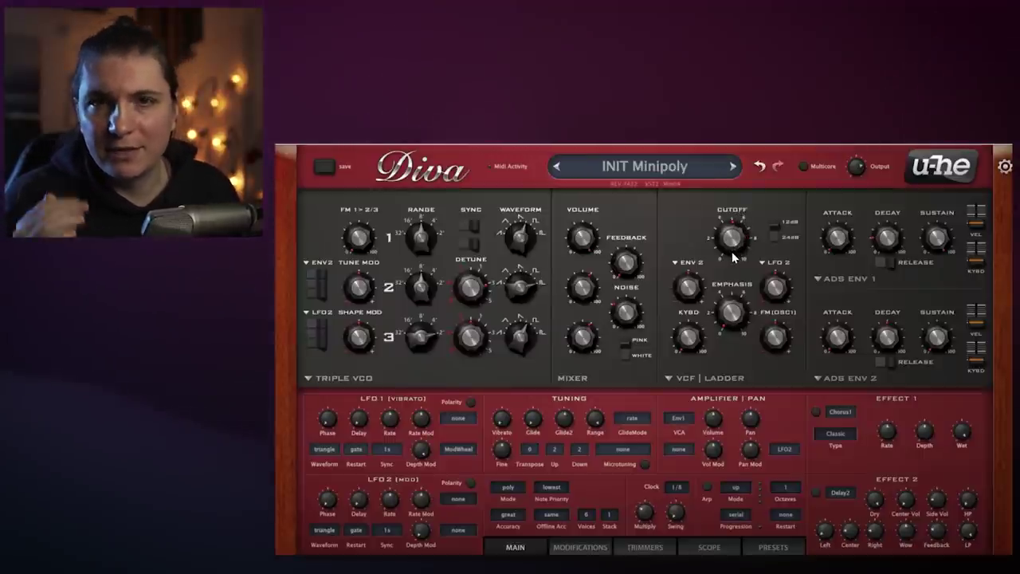
Step: Switch the envelopes to analogue, shorten envelope 2's decay, and drop its sustain to 2
click(865, 279)
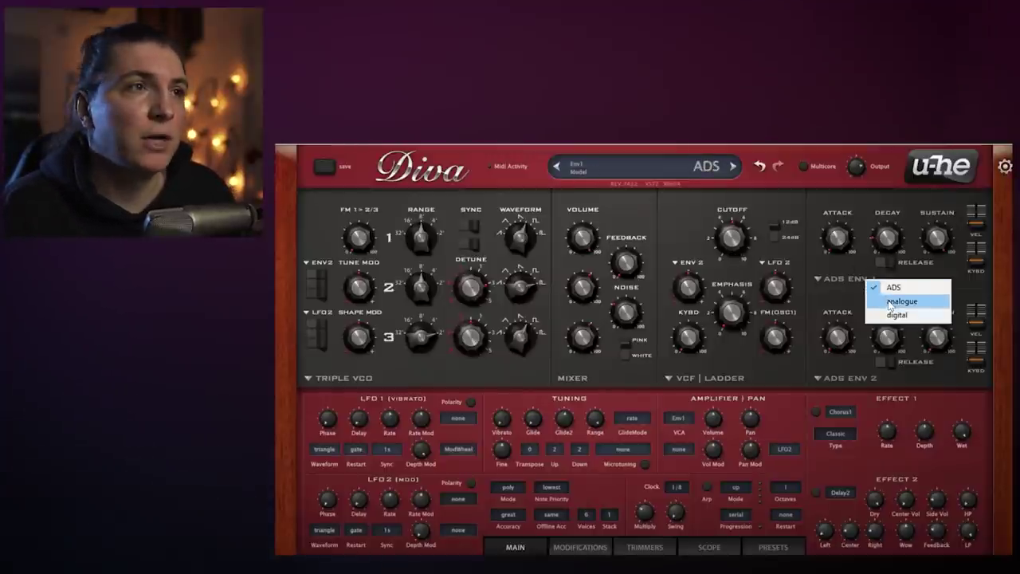
click(891, 303)
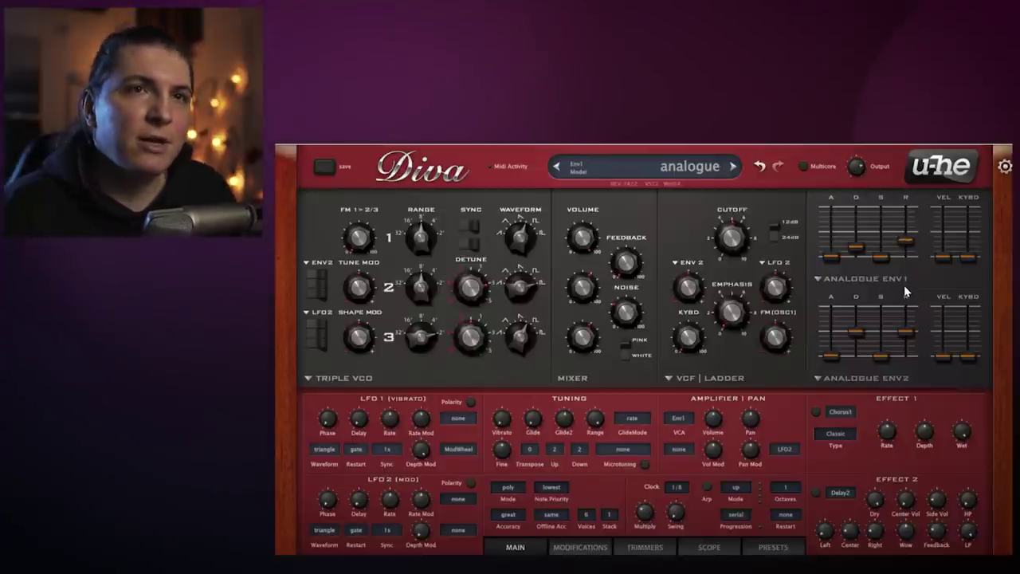
drag(855, 332, 830, 359)
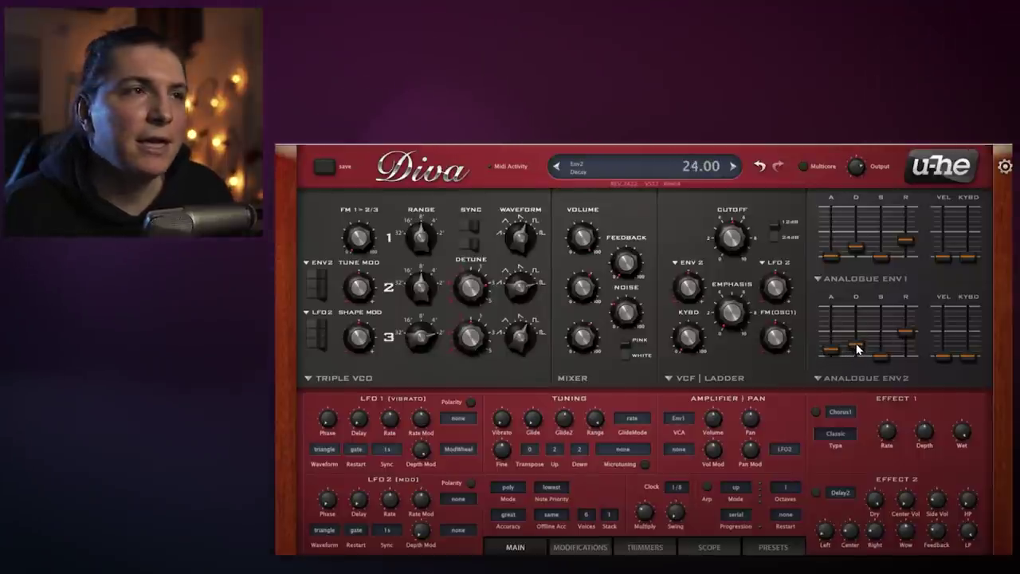
drag(887, 354, 887, 353)
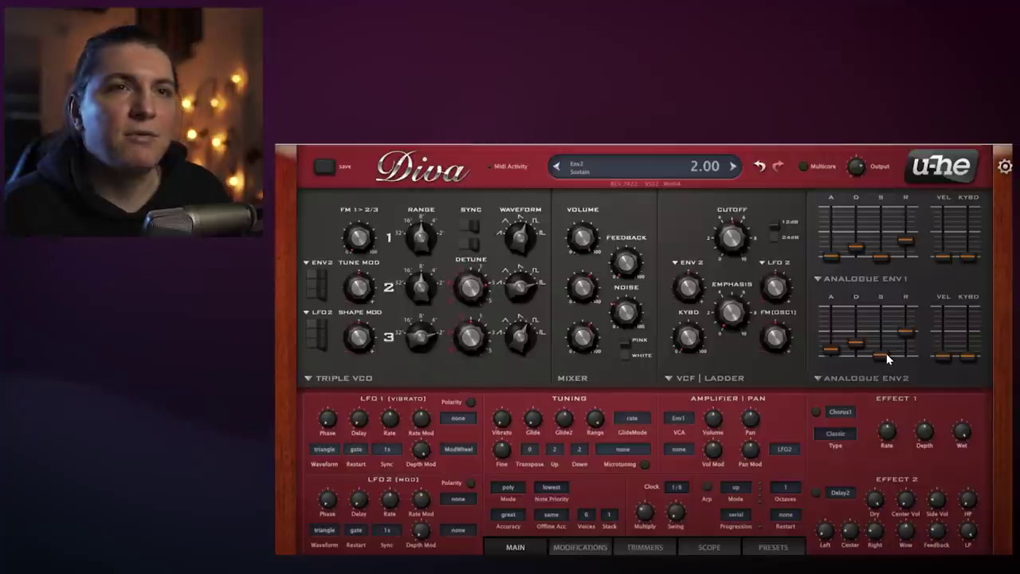
Step: Give envelope 2 velocity 75 and key tracking, and lower the cutoff to 52.50
drag(943, 357, 943, 334)
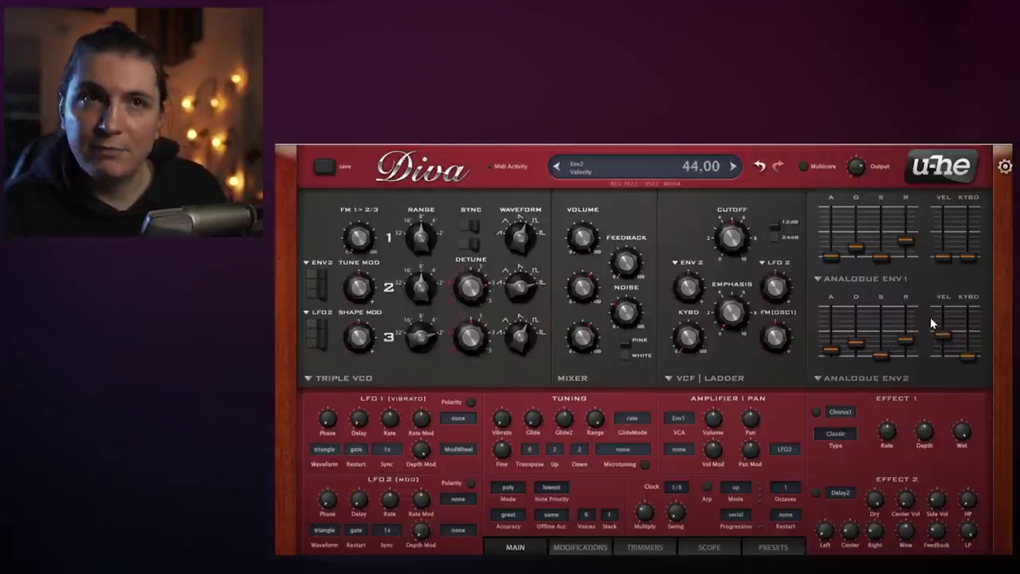
drag(948, 333, 946, 313)
drag(965, 357, 963, 337)
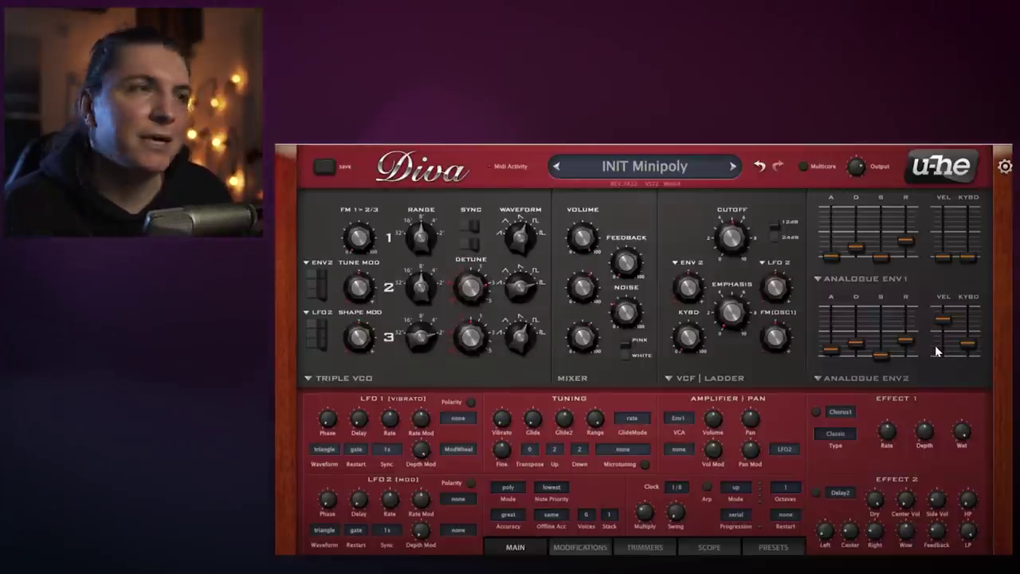
drag(737, 250, 737, 273)
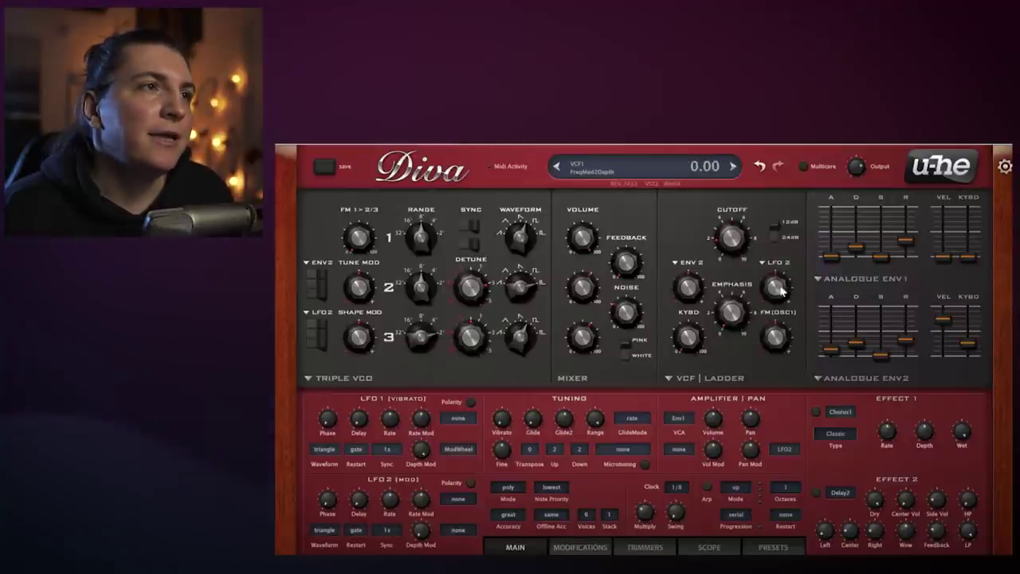
Step: Raise the filter cutoff and deepen envelope 2's filter modulation
mouse_move(687, 292)
mouse_down()
mouse_move(695, 264)
mouse_move(698, 275)
mouse_up()
drag(735, 239, 738, 265)
drag(689, 289, 691, 304)
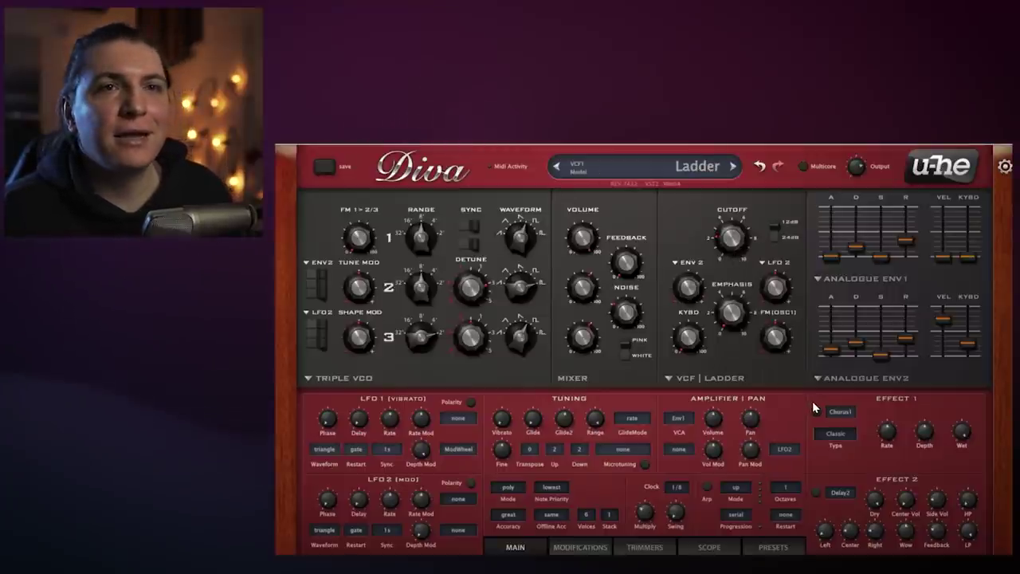
drag(741, 244, 755, 215)
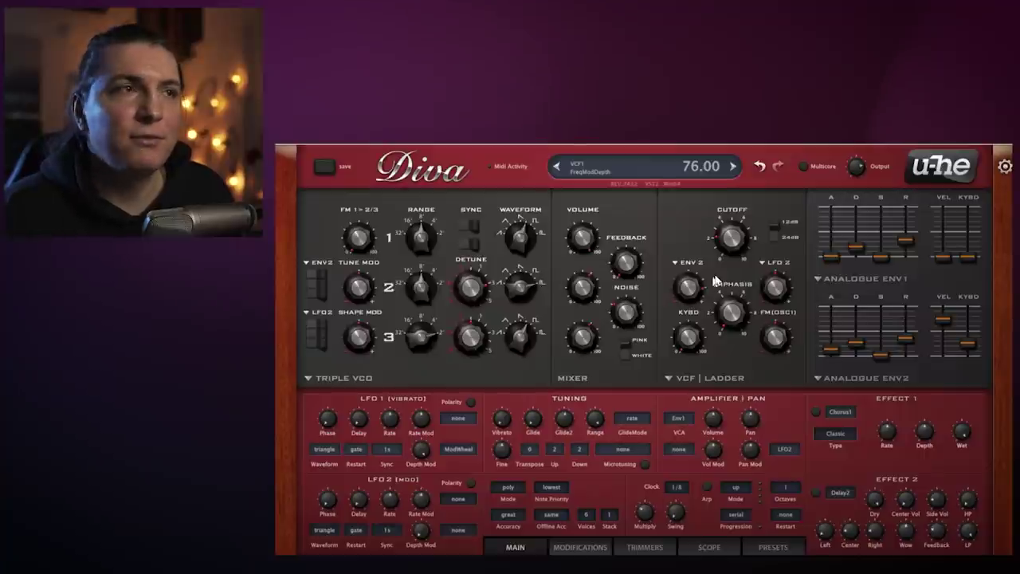
mouse_move(687, 297)
mouse_down()
mouse_move(690, 286)
mouse_move(691, 295)
mouse_up()
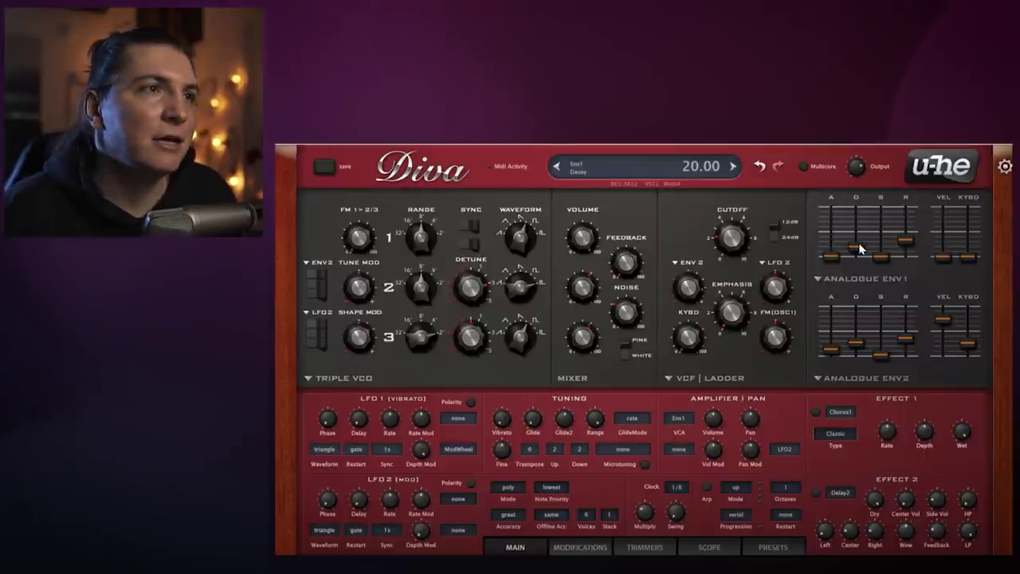
Step: Raise envelope 1's sustain, then settle cutoff at 72.50 and envelope-2 depth at 44
drag(878, 257, 837, 250)
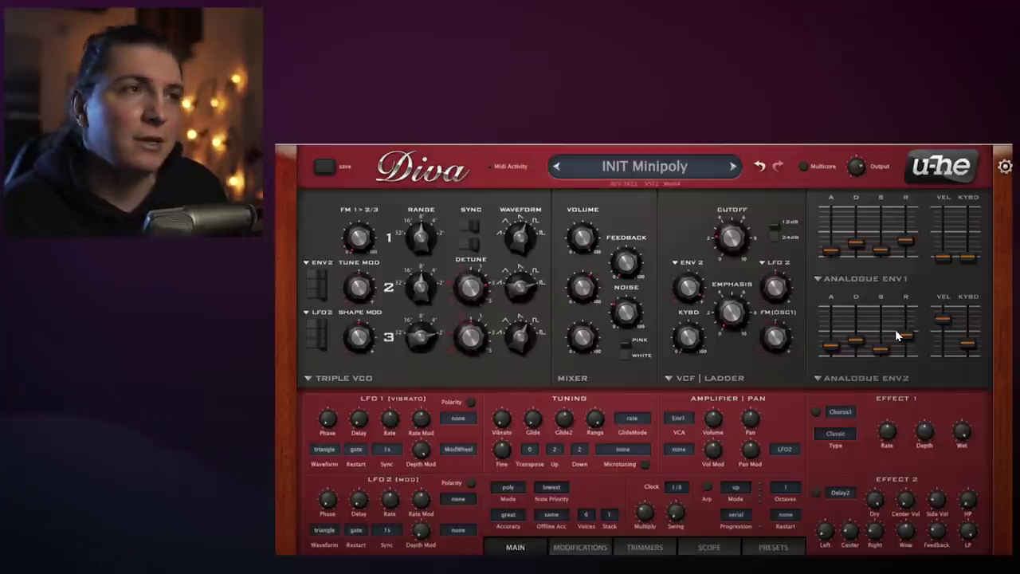
mouse_move(761, 275)
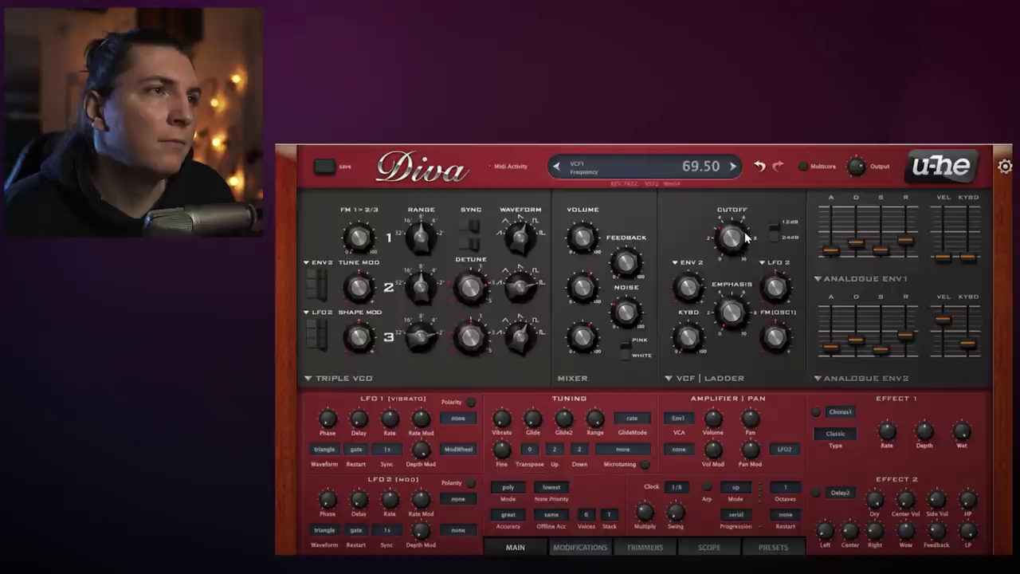
drag(745, 225, 745, 209)
drag(756, 165, 751, 248)
mouse_move(688, 282)
mouse_down()
mouse_move(695, 294)
mouse_move(697, 266)
mouse_move(698, 289)
mouse_up()
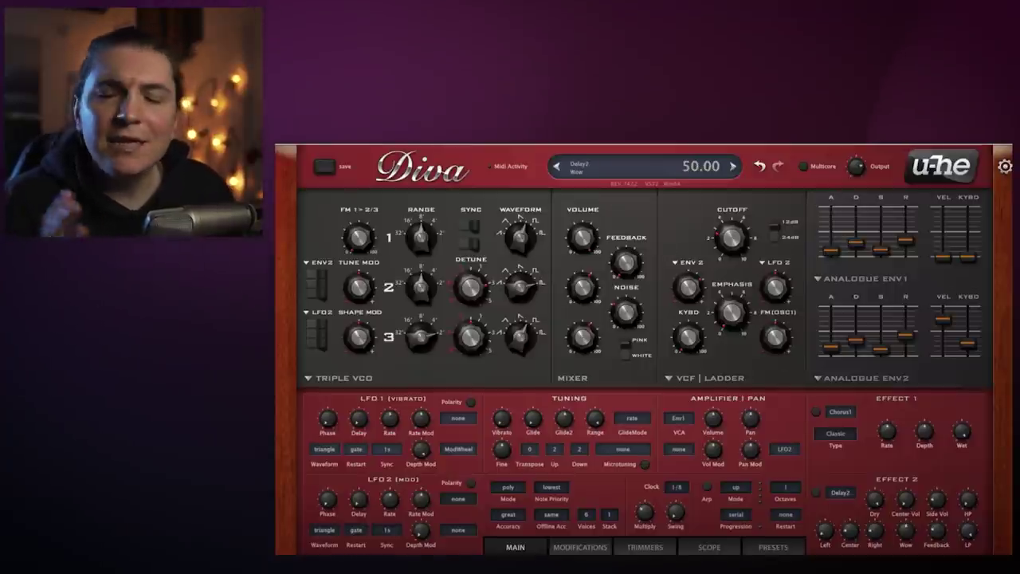
Step: Switch the second effect to Plate2 with lower damping and open the cutoff further
click(841, 494)
click(879, 532)
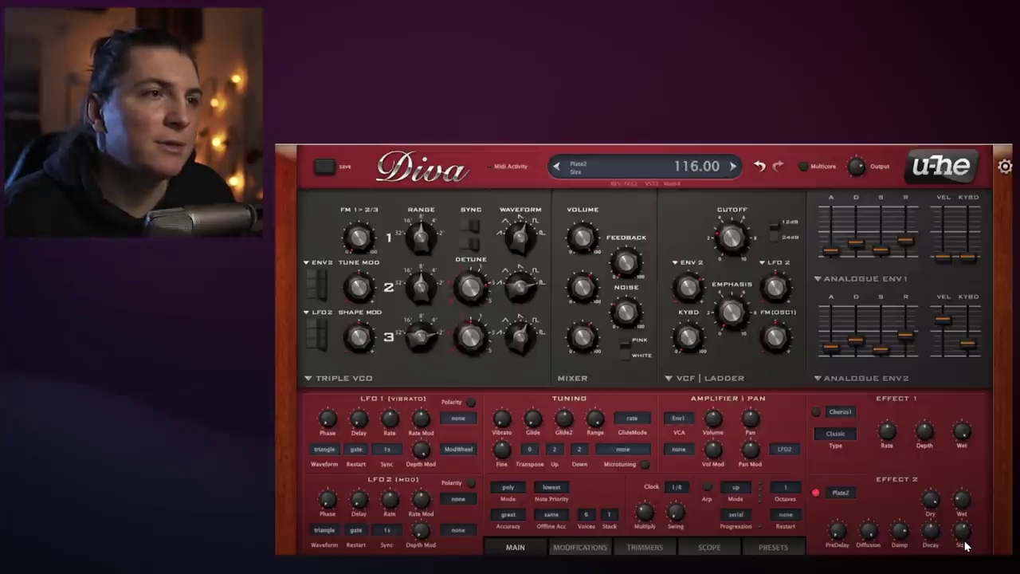
drag(903, 530, 904, 559)
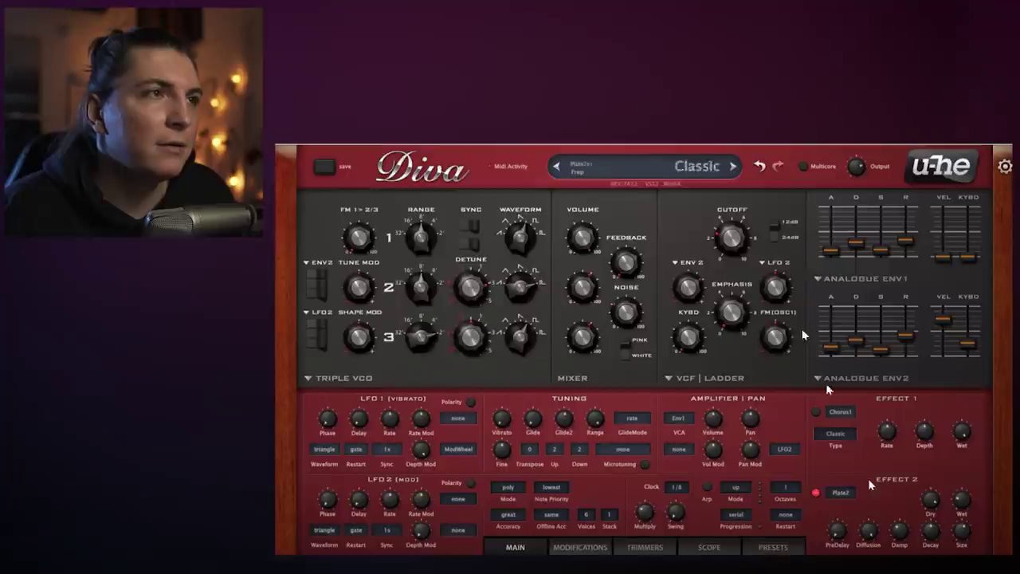
drag(734, 234, 782, 217)
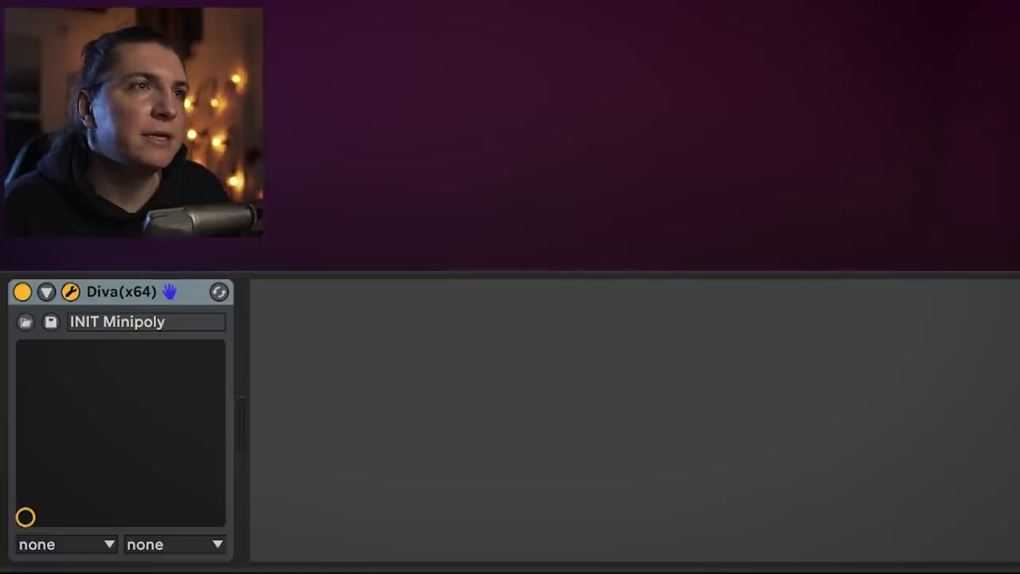
Step: Add a Glue Compressor after Diva at -9.21 dB threshold with soft clip, then reopen Diva
drag(558, 276, 553, 349)
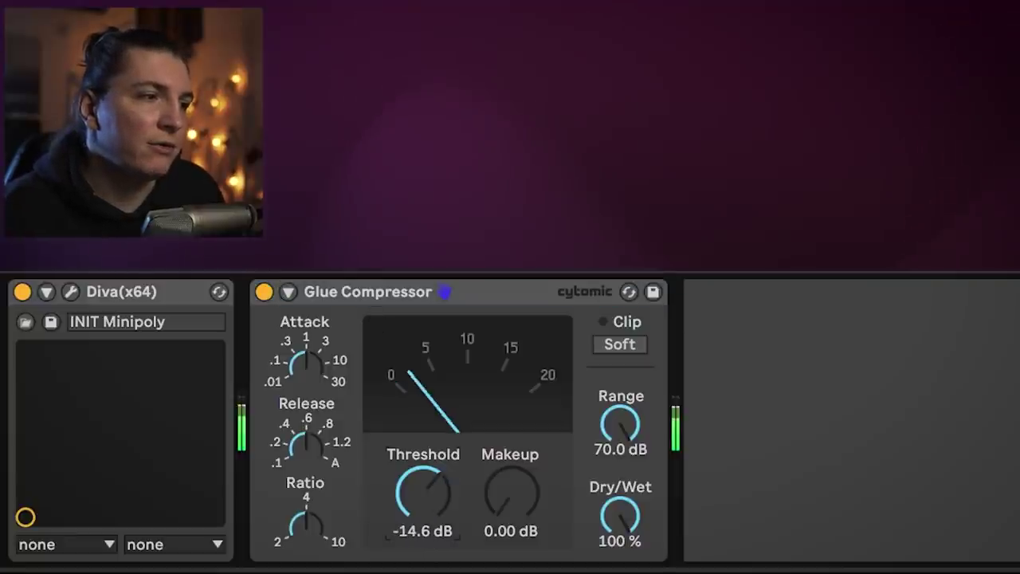
mouse_move(461, 504)
mouse_down()
mouse_move(460, 514)
mouse_move(456, 488)
mouse_up()
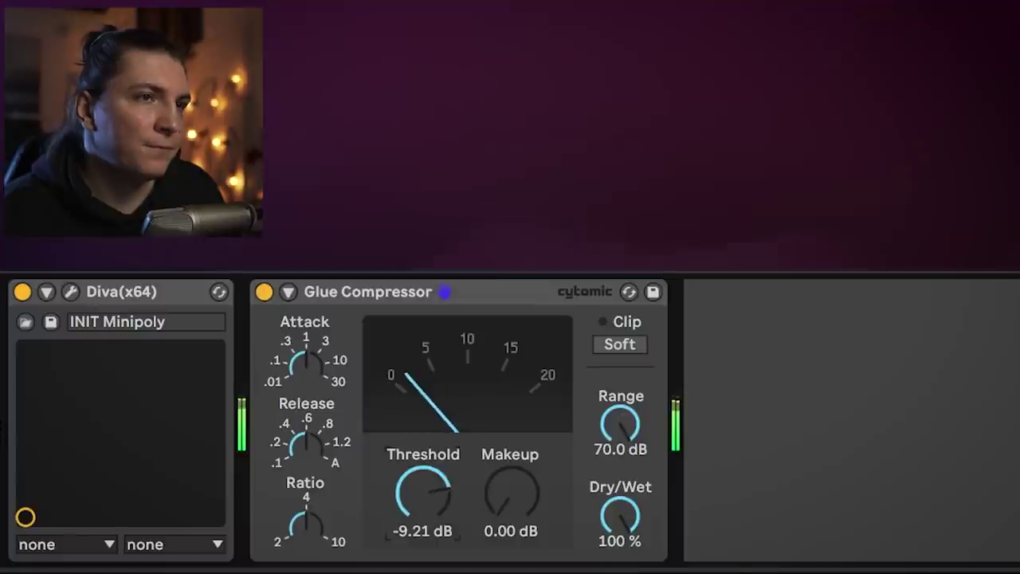
click(619, 347)
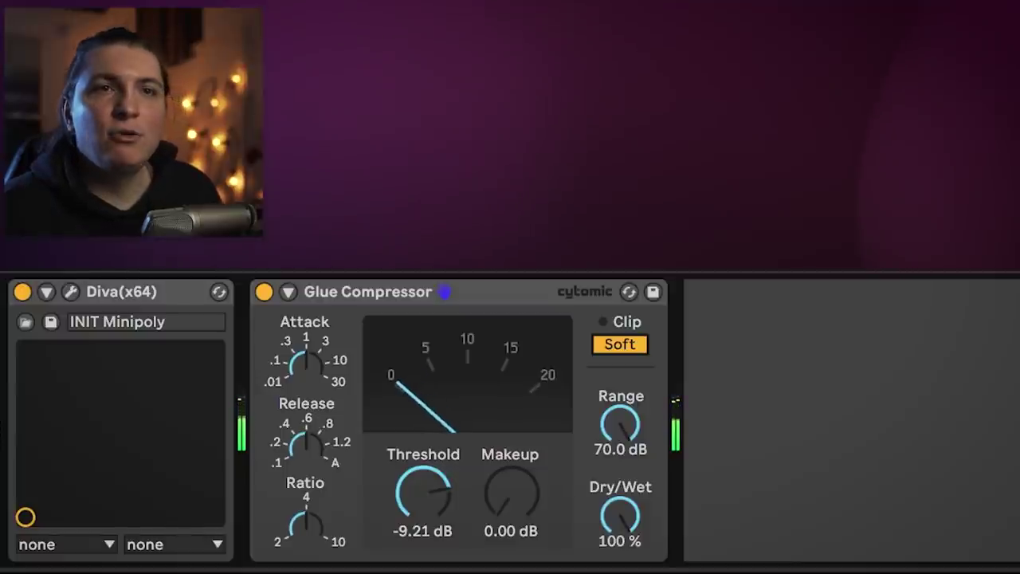
click(70, 292)
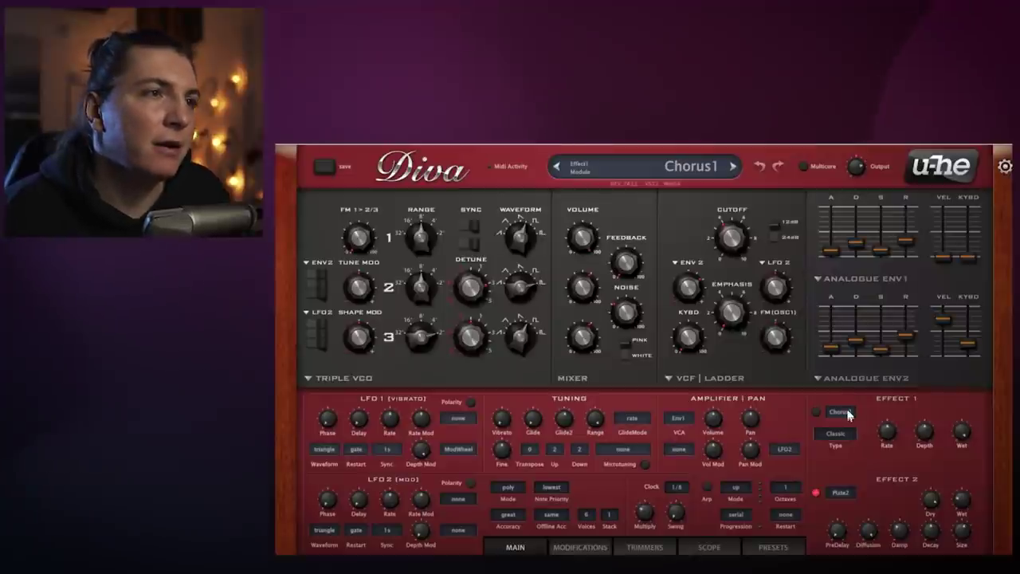
click(842, 414)
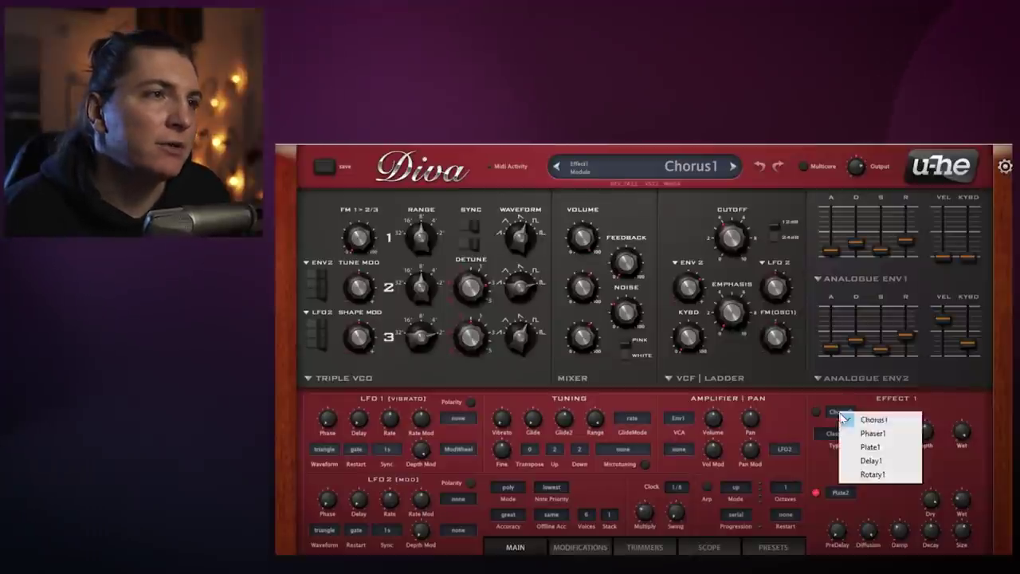
Step: Set Effect 1 to Delay1, lower envelope-2 filter depth to 34, and settle cutoff near 56
click(871, 460)
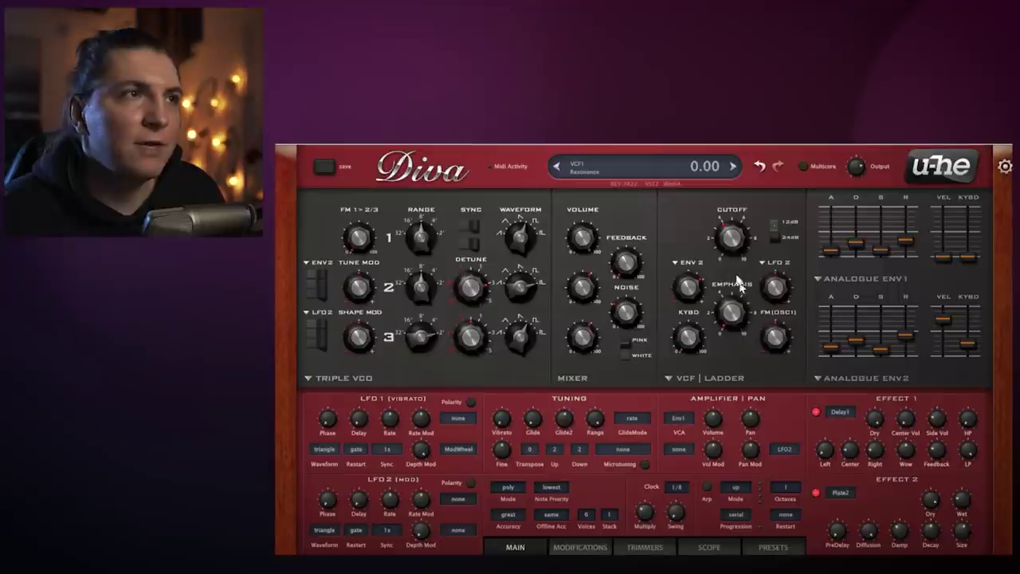
mouse_move(693, 301)
mouse_down()
mouse_move(716, 248)
mouse_move(700, 290)
mouse_up()
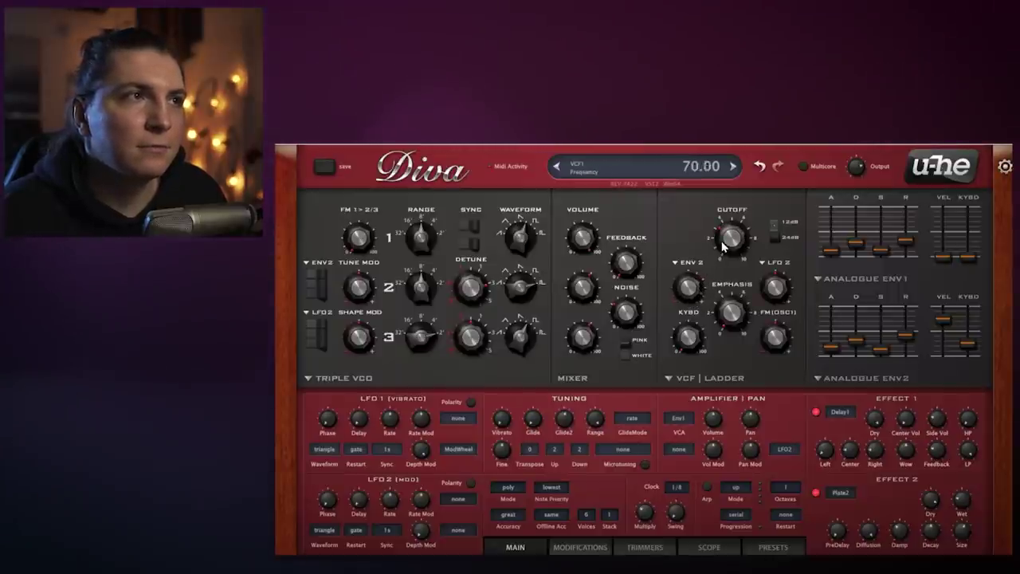
drag(726, 239, 729, 229)
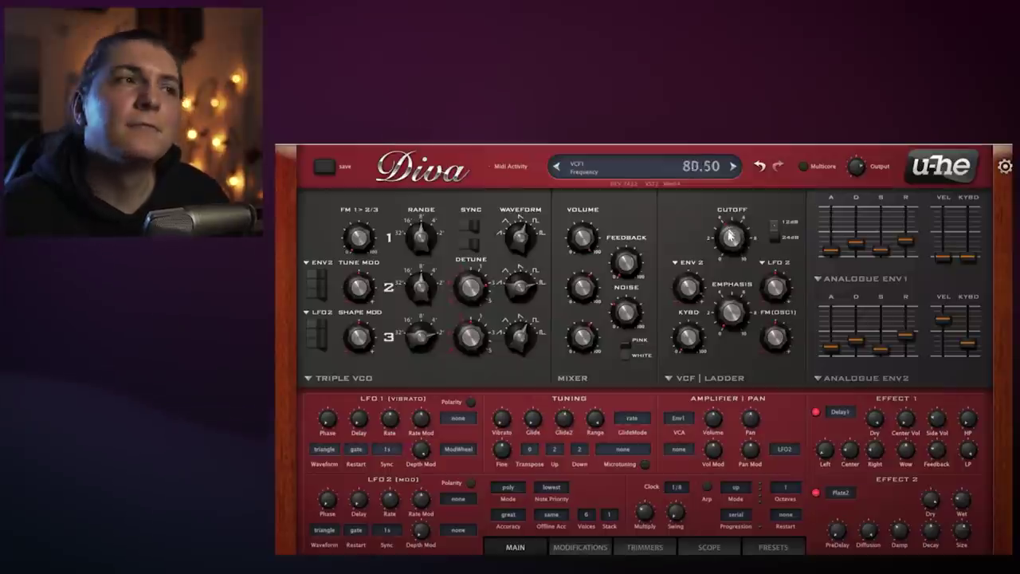
scroll(700, 293, down, 4)
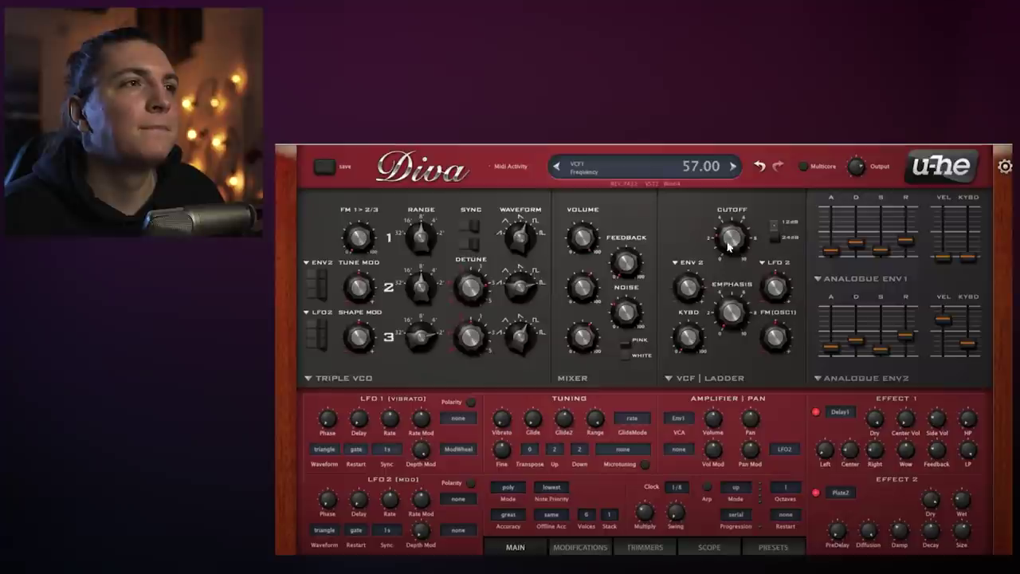
scroll(738, 239, up, 2)
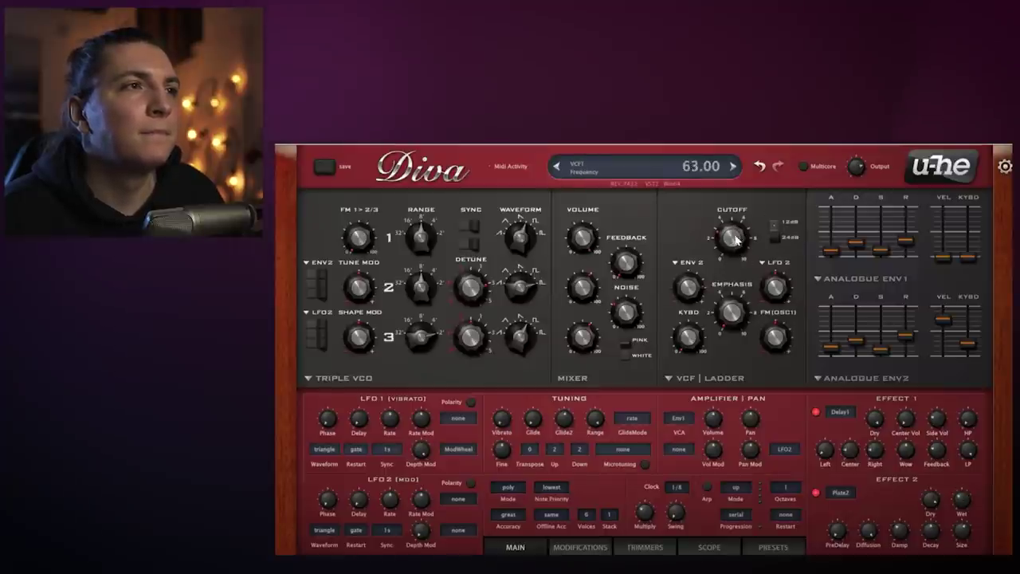
drag(738, 221, 723, 250)
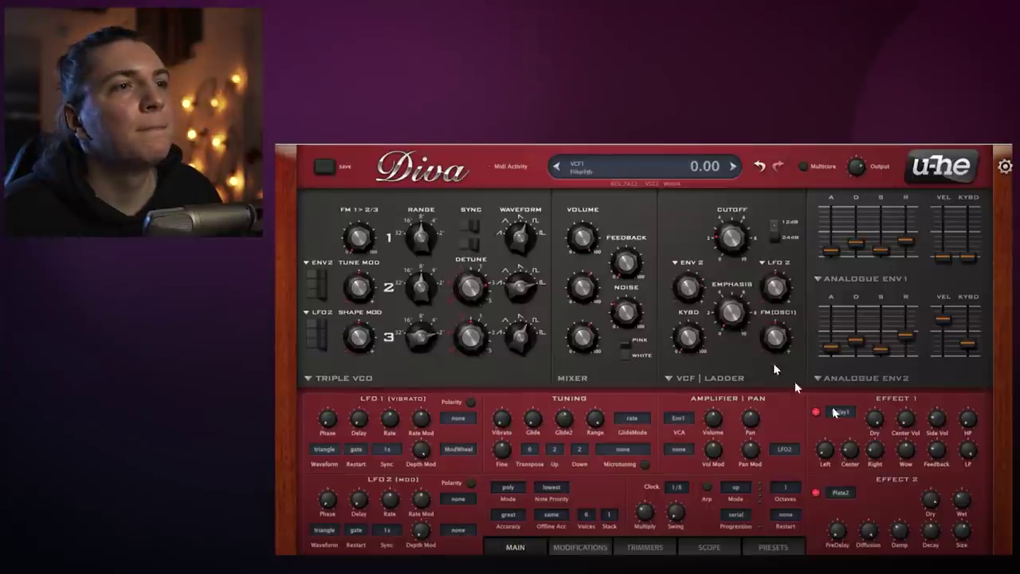
Step: Nudge the filter cutoff up slightly
drag(749, 233, 733, 266)
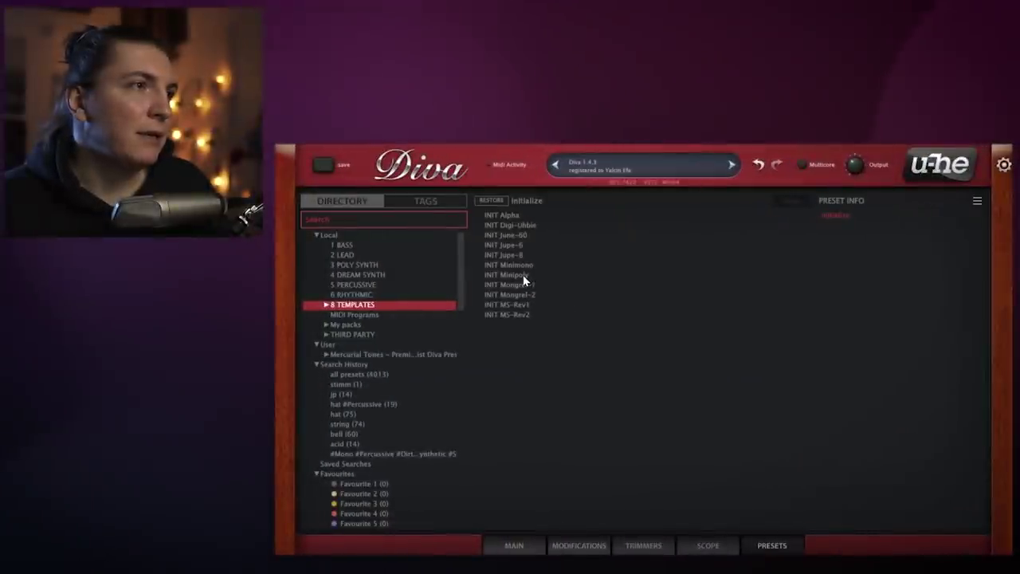
Step: Load the INIT Minipoly template from 8 TEMPLATES and go back to Diva's MAIN panel
click(524, 276)
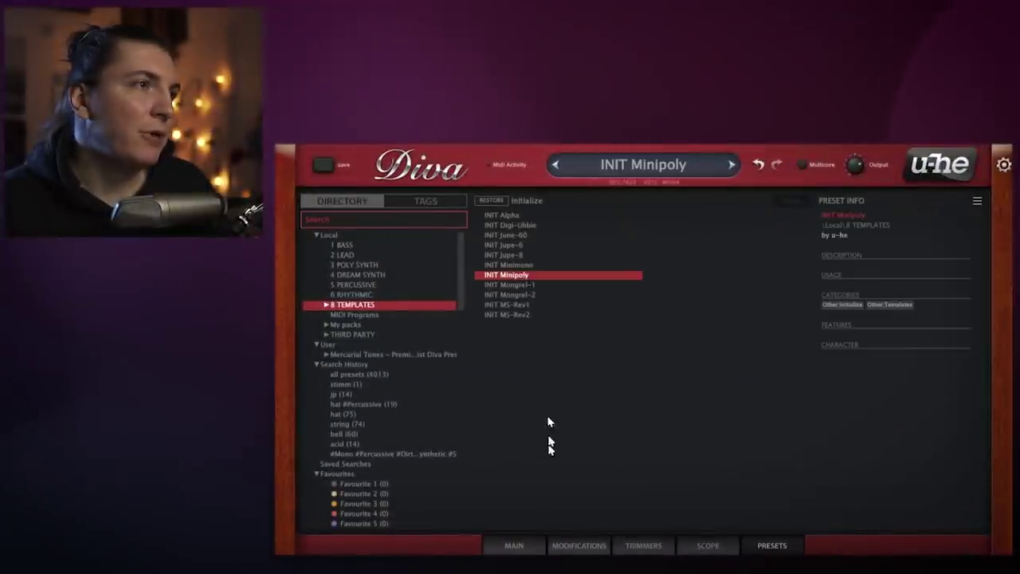
click(515, 545)
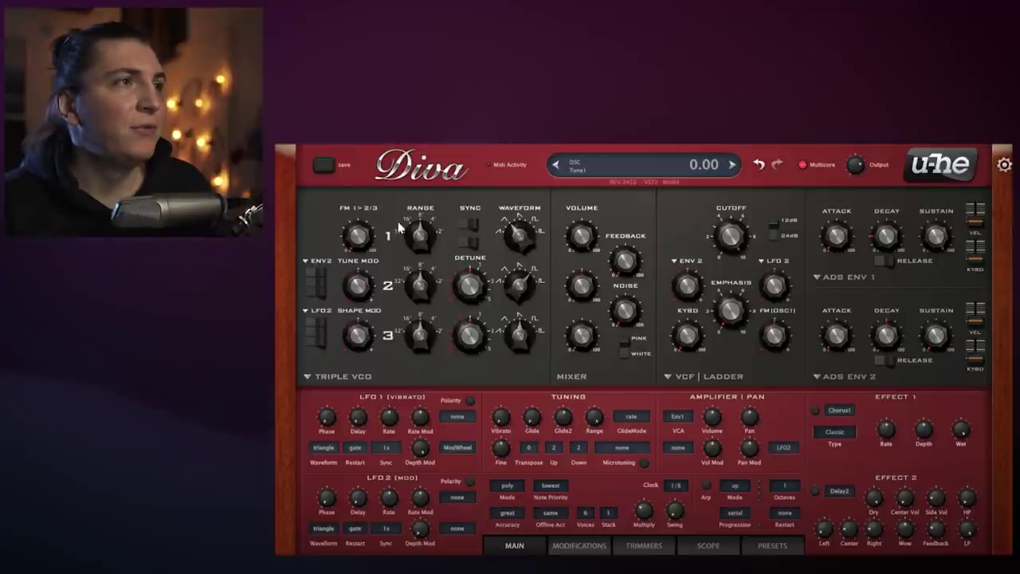
Step: Set OSC 2 Range to +12, reshape OSC 2's waveform, and lower Mixer Volume 1 to 75
drag(427, 269, 433, 249)
drag(524, 293, 525, 300)
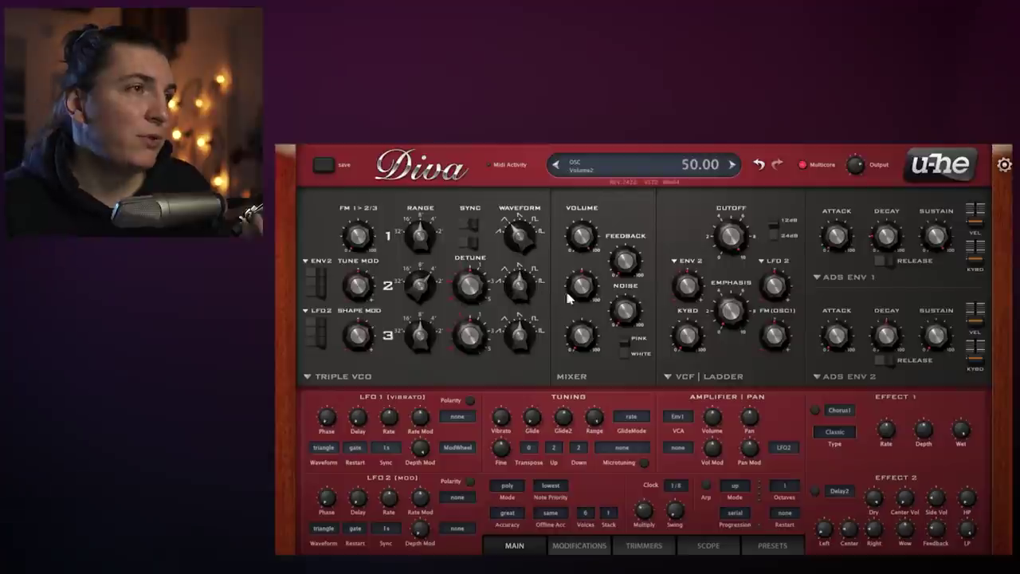
drag(587, 249, 584, 282)
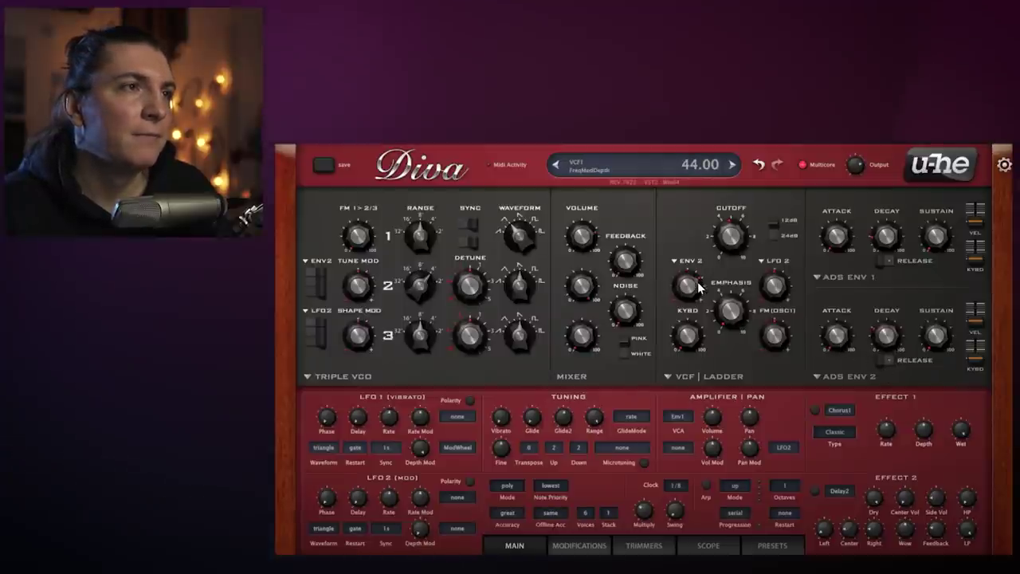
scroll(699, 289, up, 3)
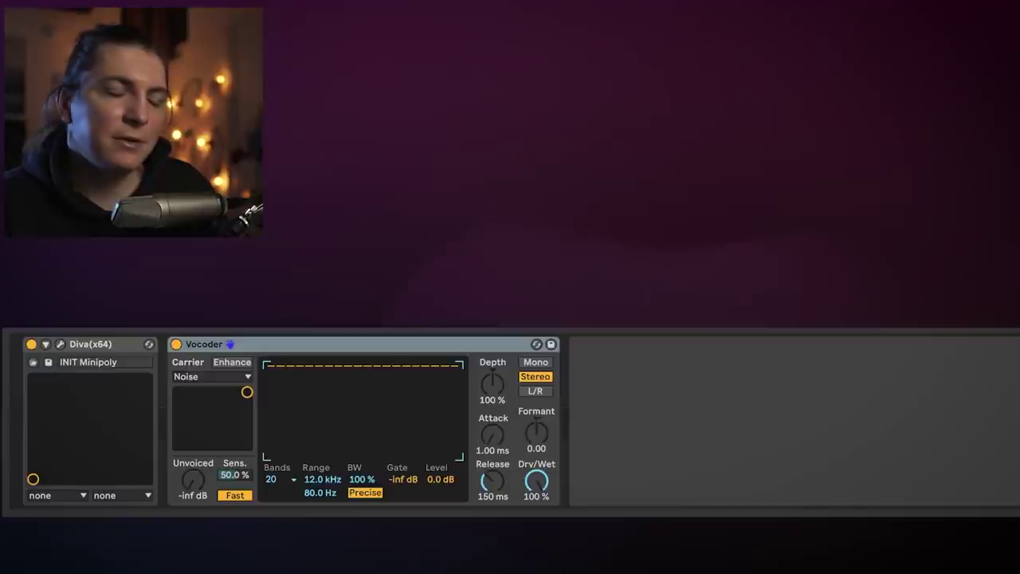
Step: Try shorter Vocoder release, lower dry/wet and about 78% depth, then reset dry/wet to full
mouse_move(772, 510)
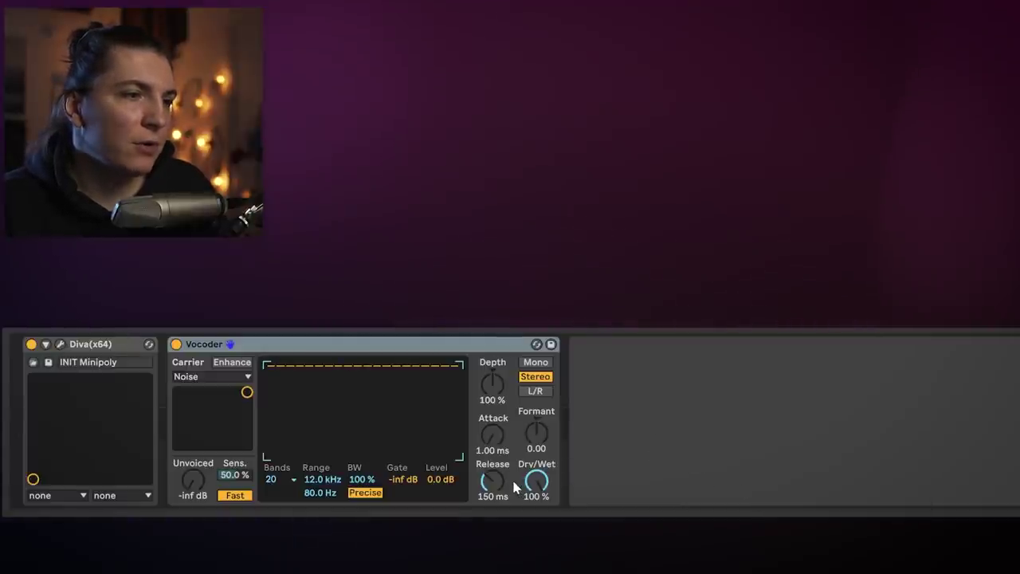
drag(492, 481, 492, 511)
drag(537, 481, 537, 489)
drag(492, 384, 492, 398)
double_click(540, 482)
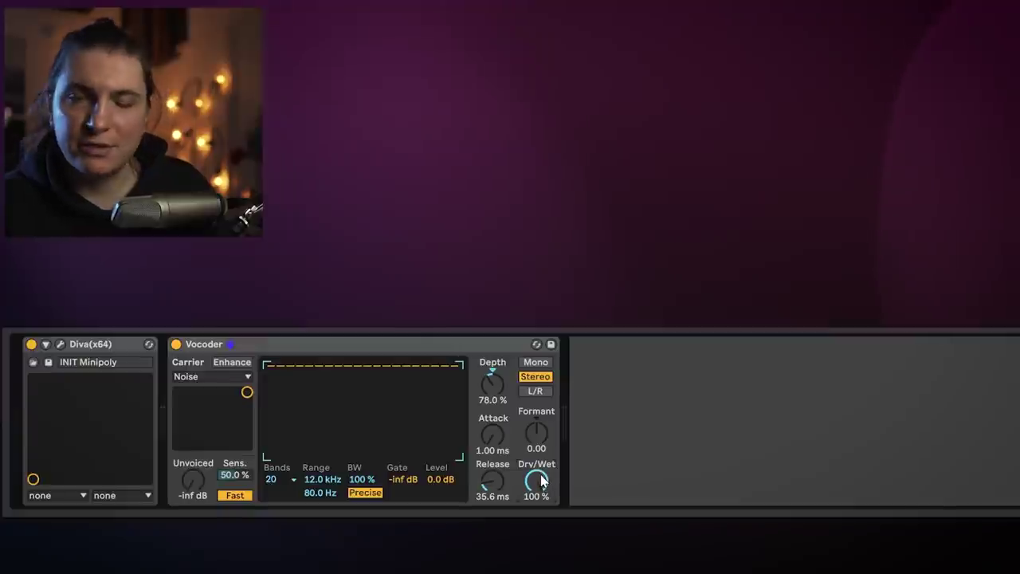
Step: Set Vocoder depth 77%, formant -7.20, dry/wet 31%, A/B it, and add an Arpeggiator before Diva
drag(492, 385, 492, 387)
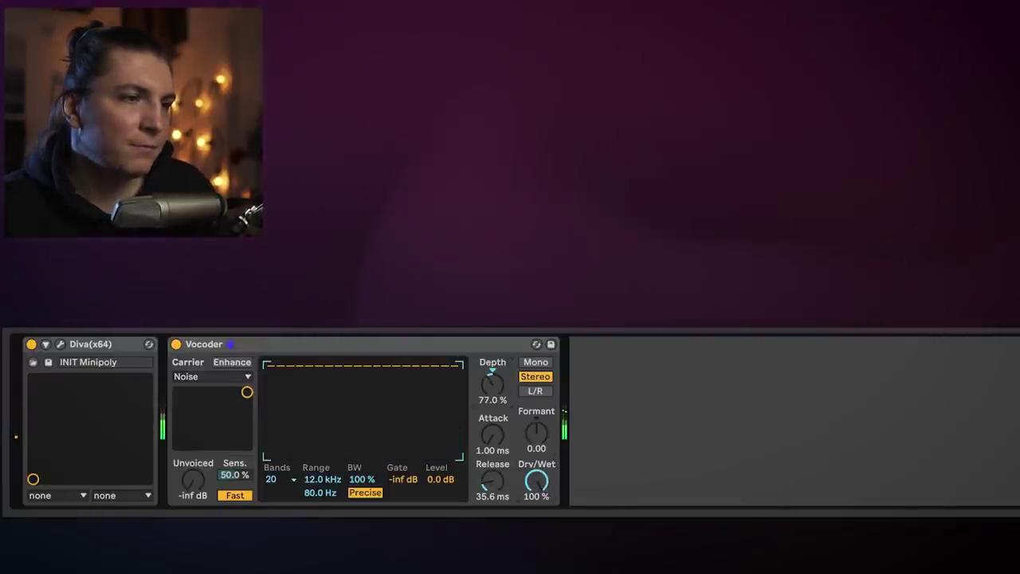
drag(537, 433, 537, 437)
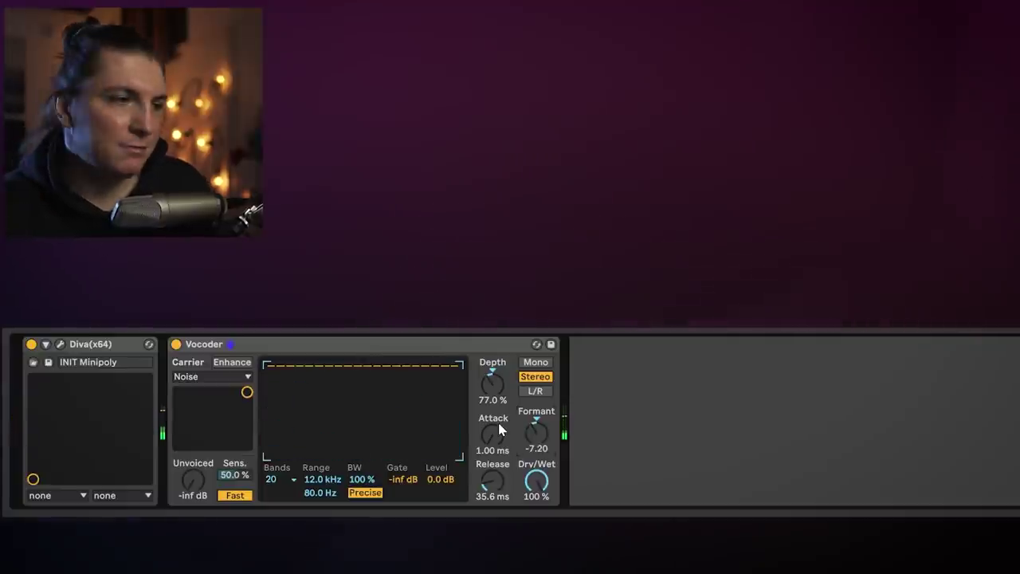
mouse_move(537, 480)
mouse_down()
mouse_move(537, 495)
mouse_move(536, 473)
mouse_up()
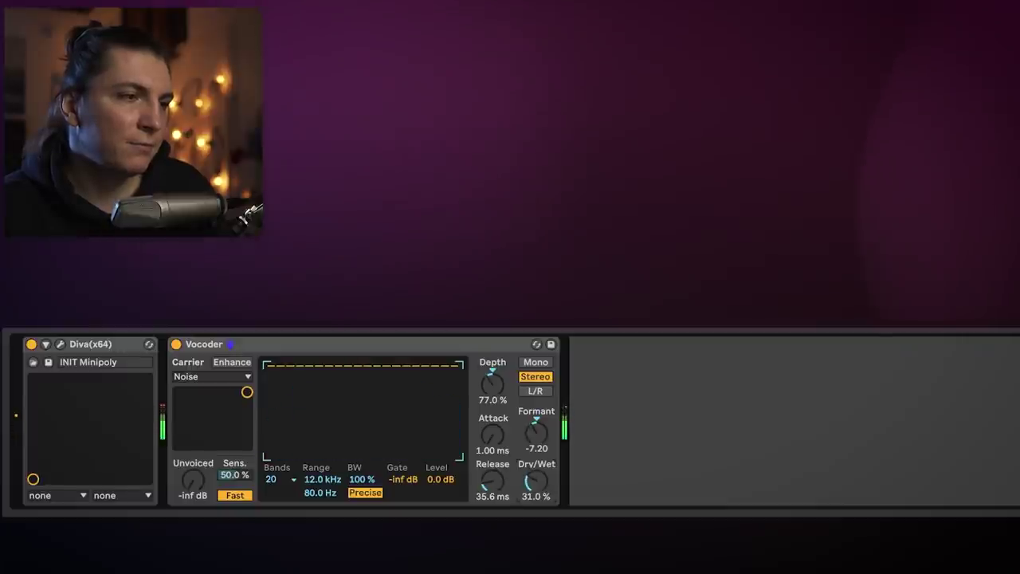
click(176, 345)
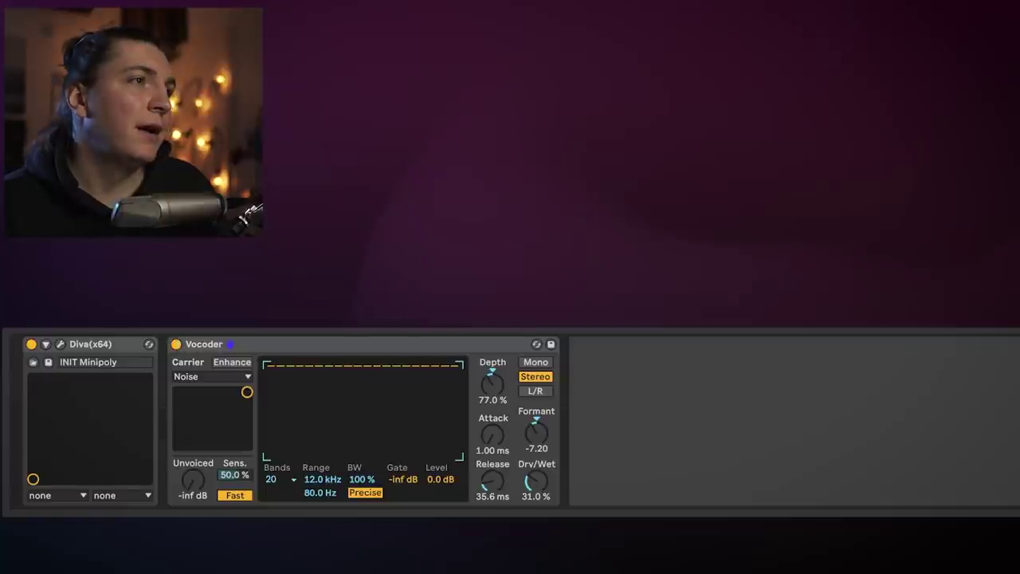
click(60, 393)
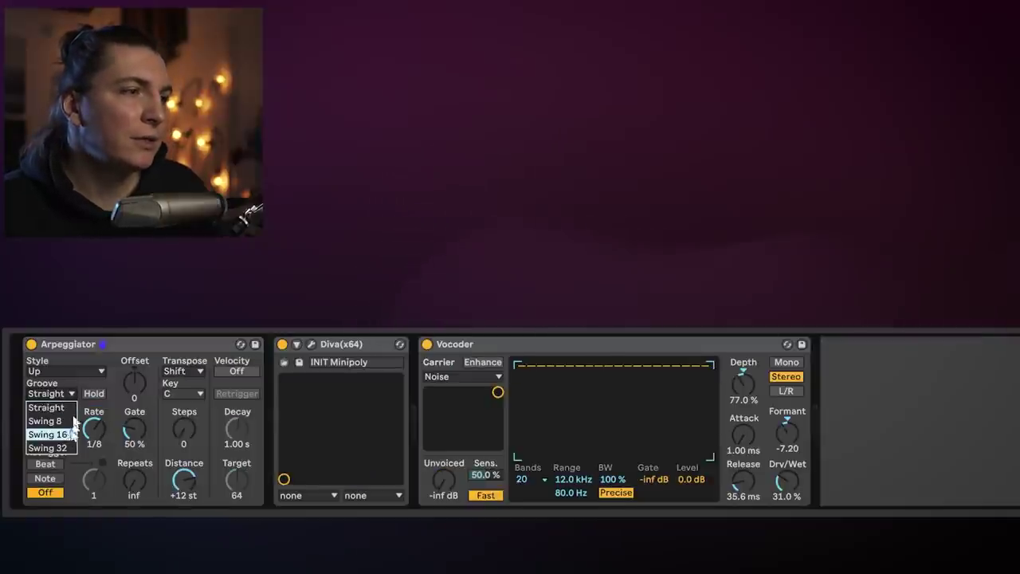
Step: Set the Arpeggiator style to Chord Trigger
click(66, 371)
click(75, 329)
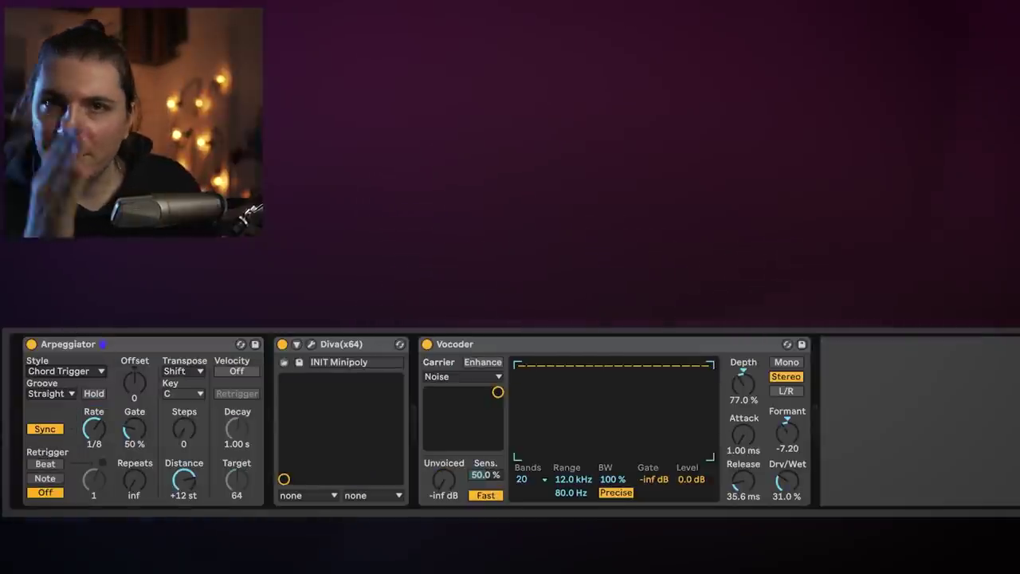
click(66, 371)
click(111, 443)
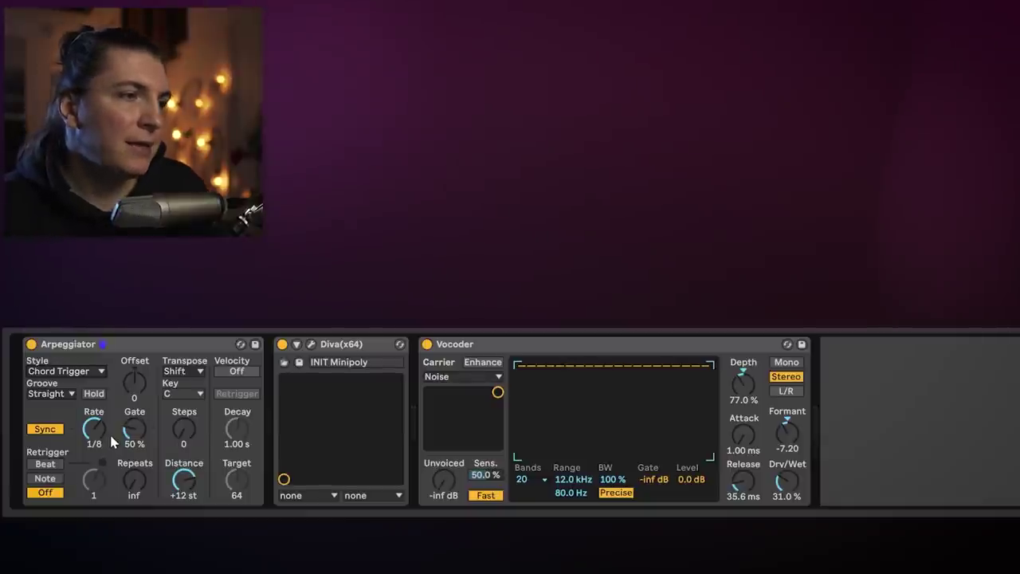
Step: Make the Arpeggiator rate free-running at about 578 ms and add a Delay after the Vocoder
click(45, 429)
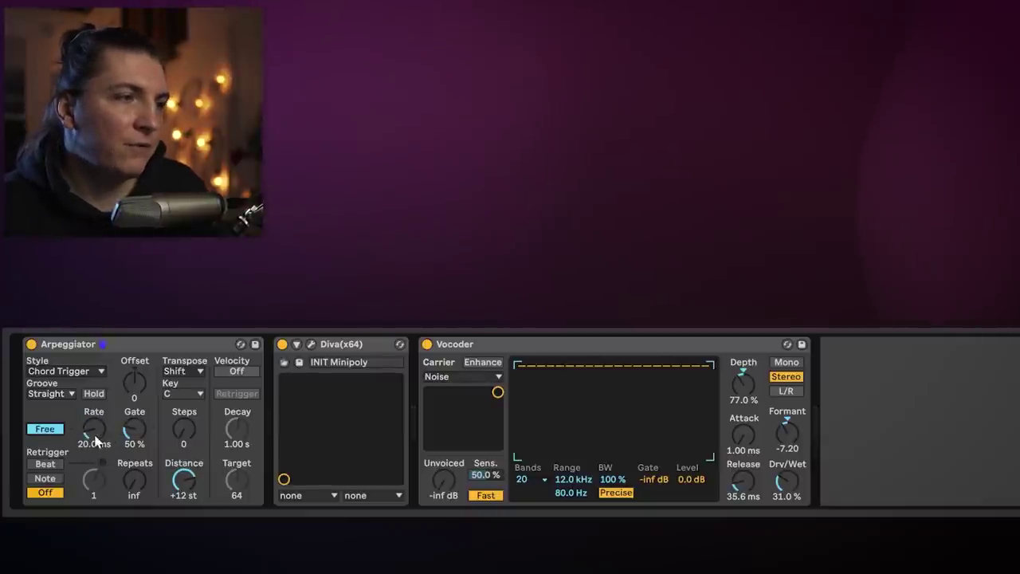
mouse_move(94, 429)
mouse_down()
mouse_move(94, 403)
mouse_move(90, 431)
mouse_up()
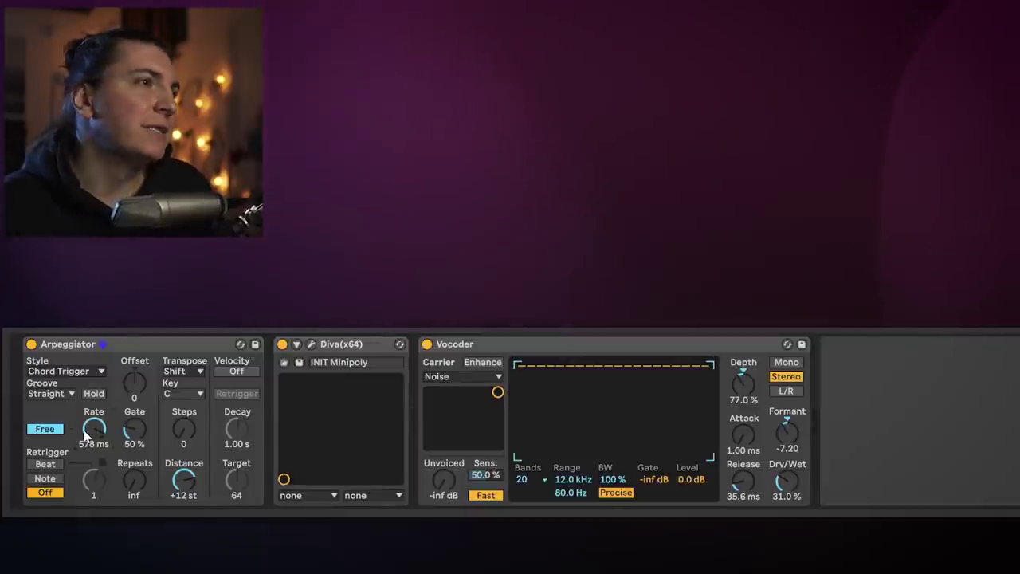
scroll(510, 422, right, 3)
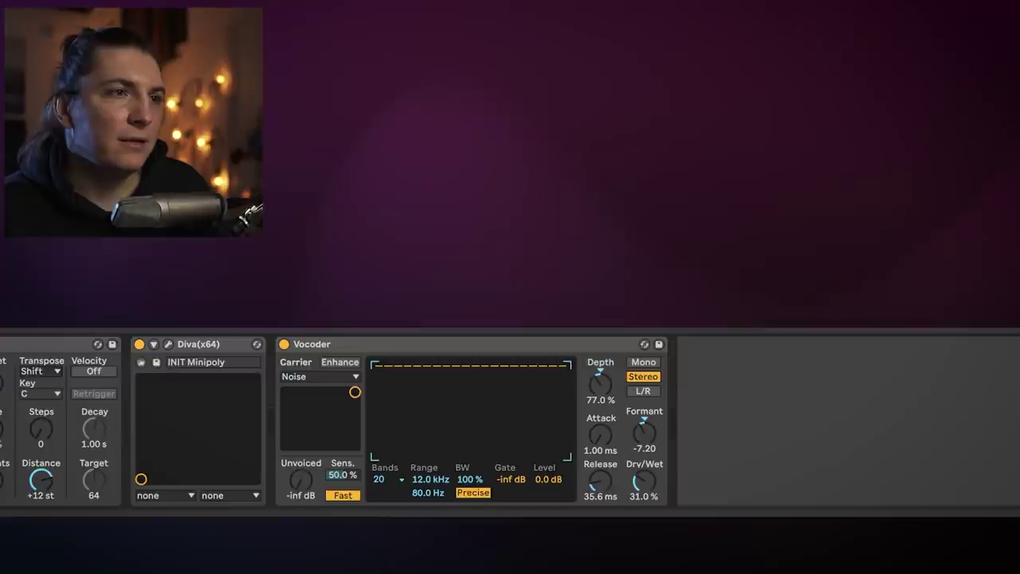
key(Return)
Step: Enable Ping Pong, move the Delay filter to 2.08 kHz with width 6.65, and set dry/wet to 40%
click(989, 431)
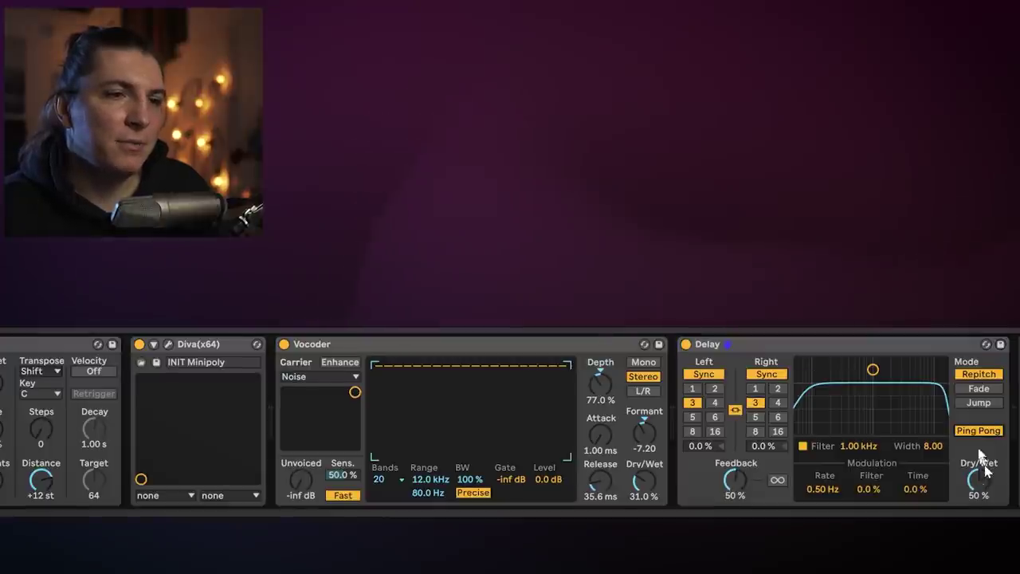
drag(873, 369, 891, 380)
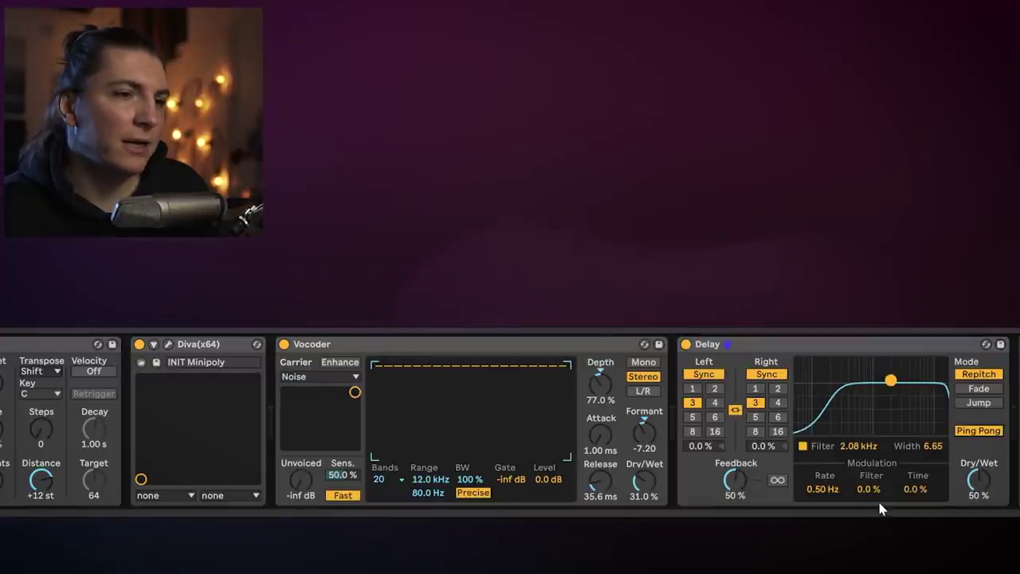
drag(979, 479, 979, 526)
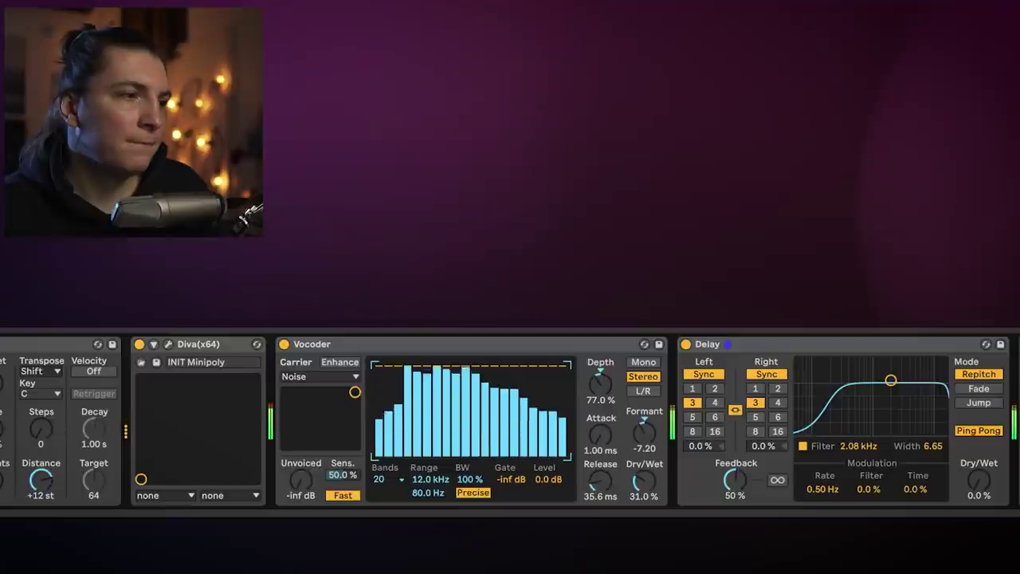
drag(979, 479, 979, 461)
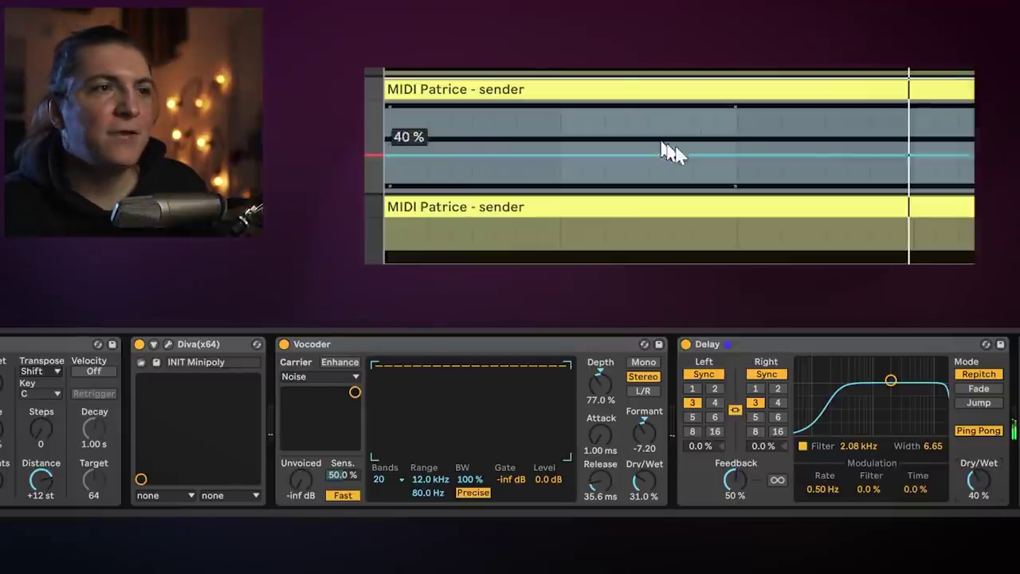
Step: Draw Delay dry/wet automation ramping from 0% to 40%, with the 40% point moved earlier
click(735, 155)
drag(693, 155, 561, 190)
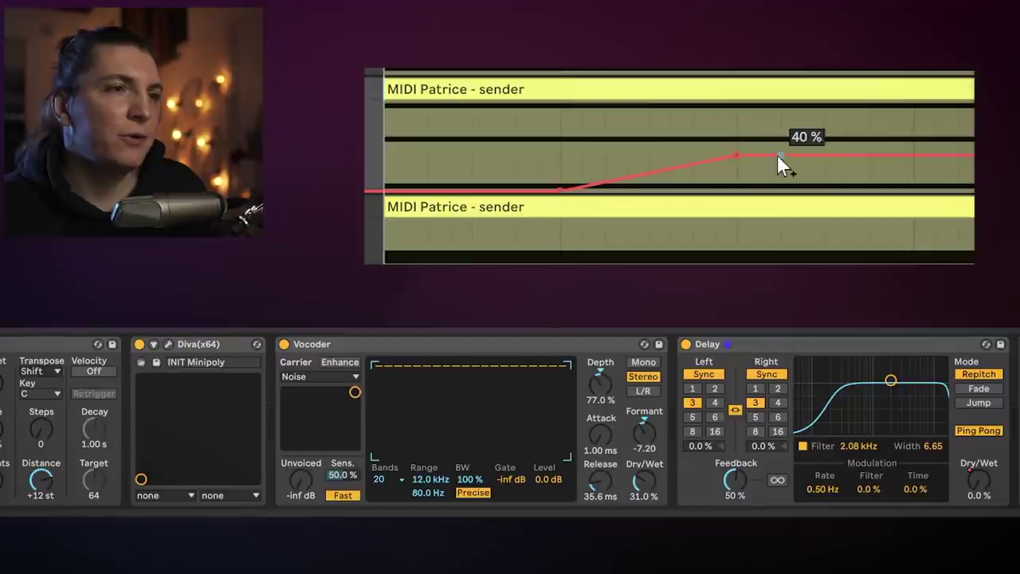
drag(734, 155, 605, 154)
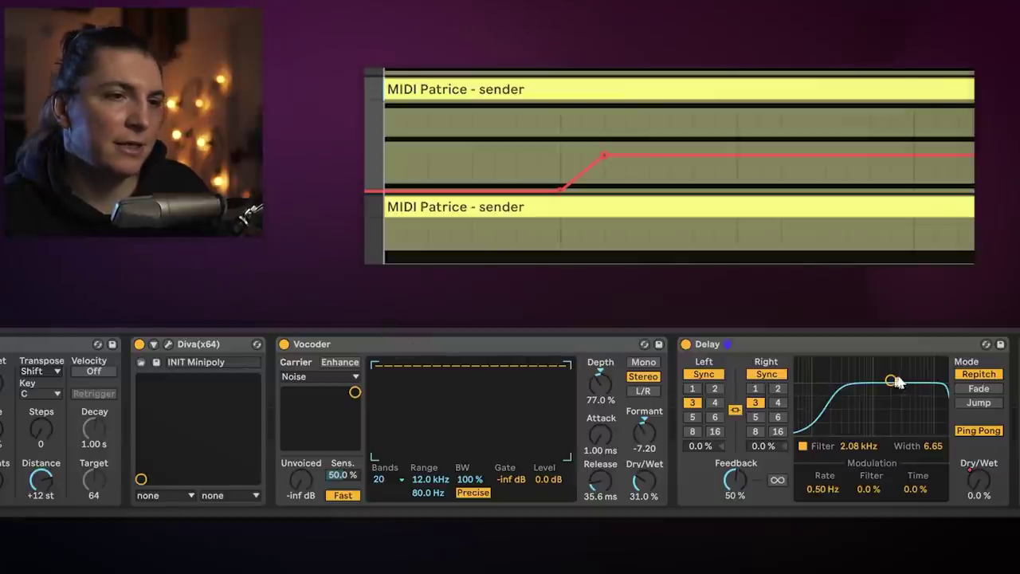
Step: Lower the Delay filter to 1.94 kHz and start playback to listen
drag(892, 381, 889, 388)
key(space)
scroll(889, 388, left, 3)
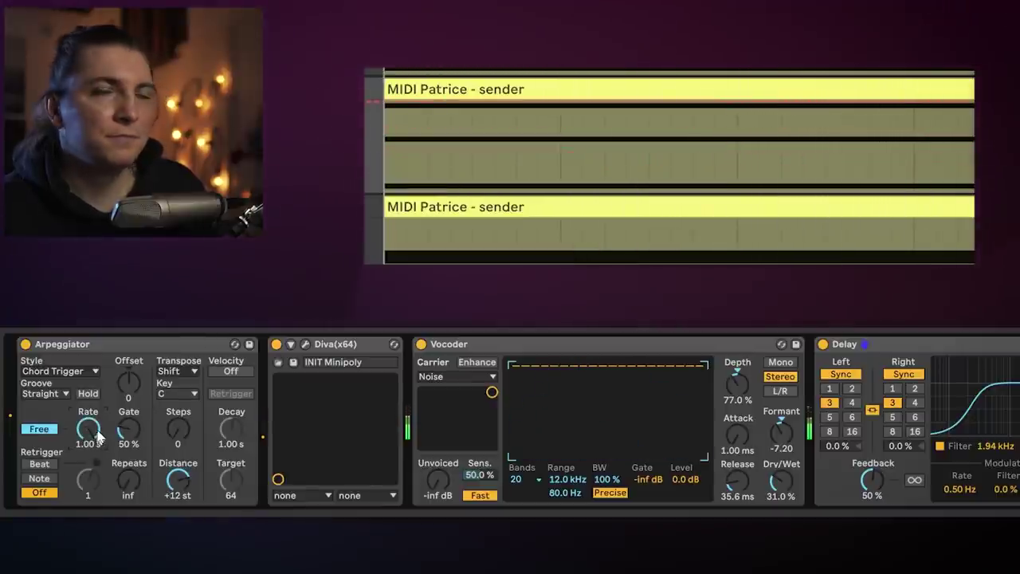
Step: Scroll the device view across to the Synth hit track's Instrument Rack and Simpler
scroll(511, 420, right, 3)
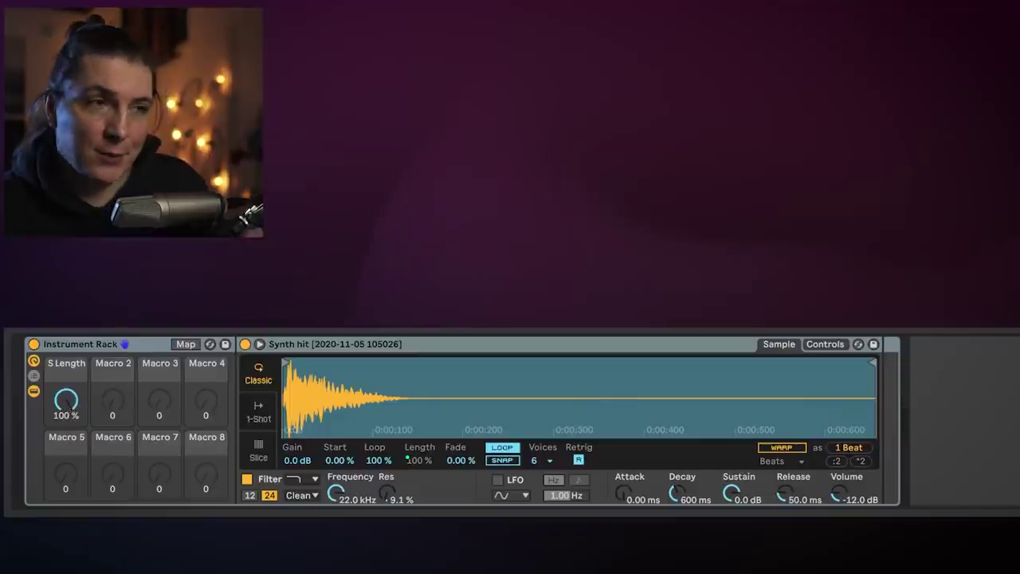
Step: Turn the S Length macro down to 46.5% to shorten the Synth hit sample
drag(66, 401, 66, 464)
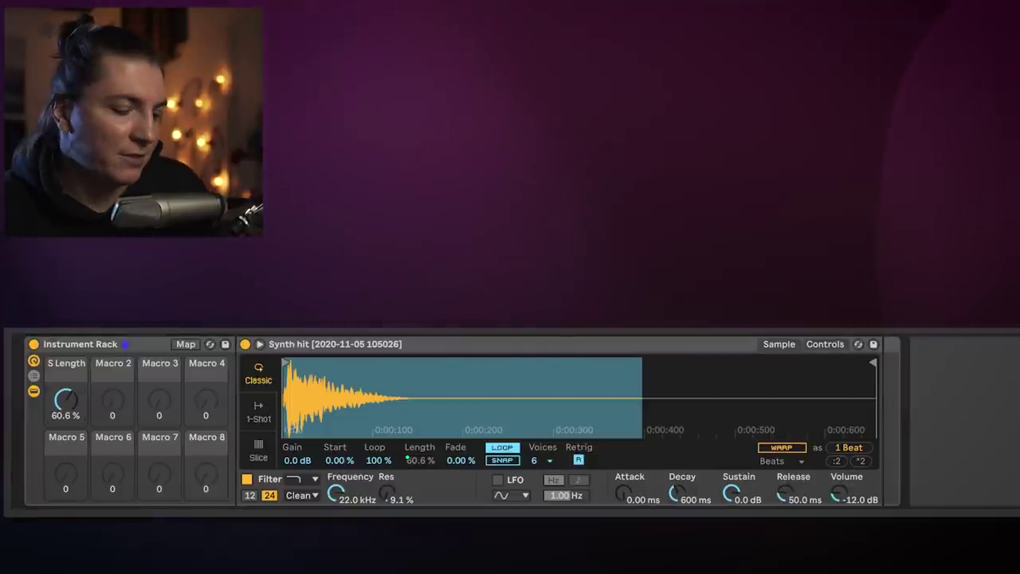
mouse_move(66, 401)
mouse_down()
mouse_move(66, 374)
mouse_move(66, 438)
mouse_move(67, 351)
mouse_up()
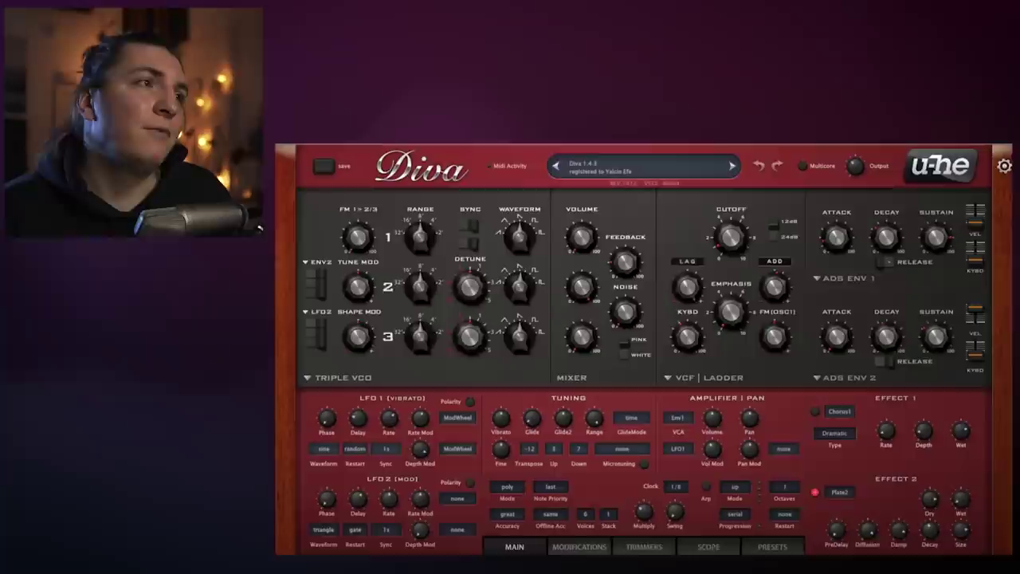
Step: Load the INIT Jupe-6 template from Diva's 8 TEMPLATES folder and return to MAIN
click(775, 549)
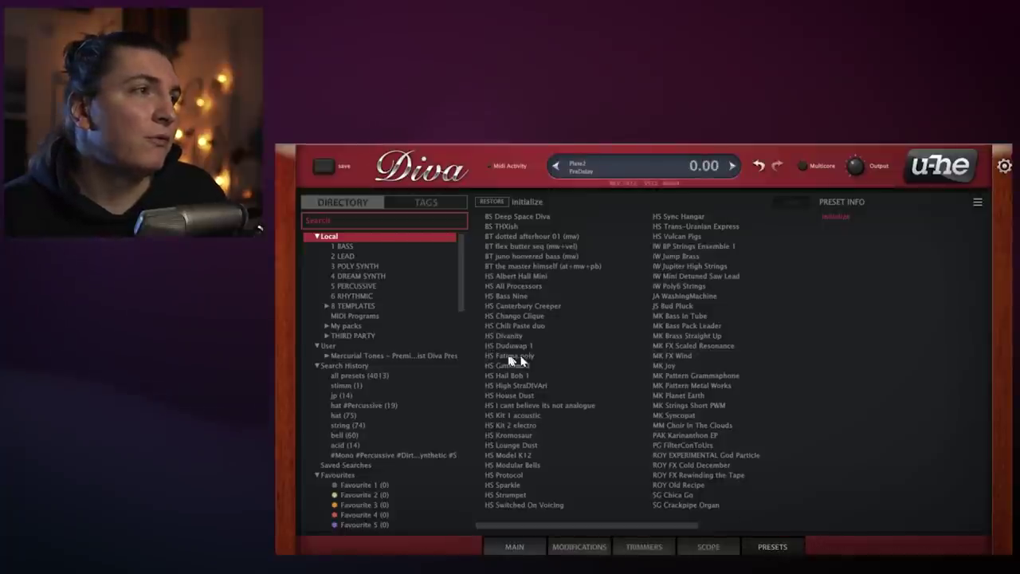
click(355, 307)
click(510, 256)
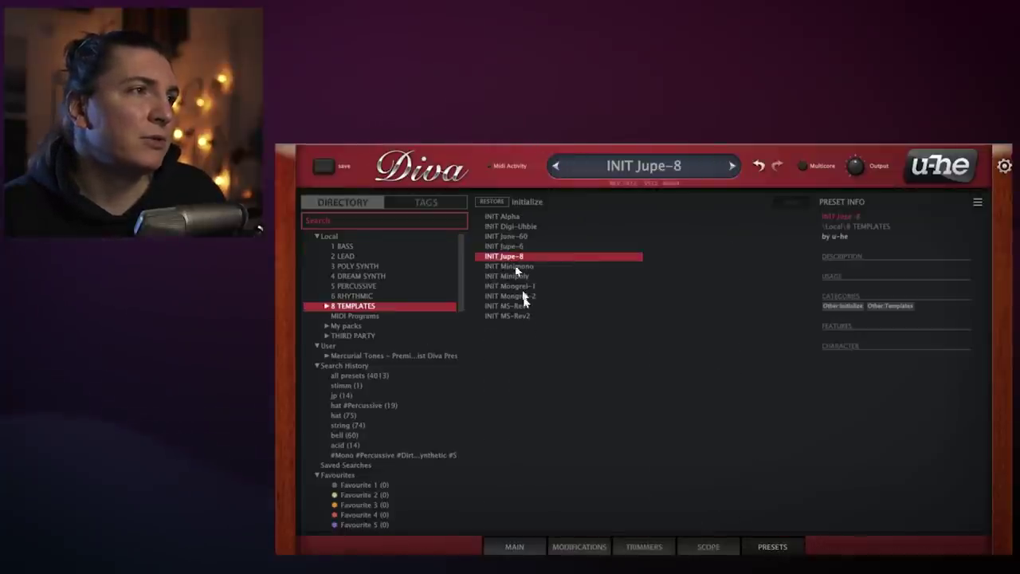
key(Up)
click(533, 548)
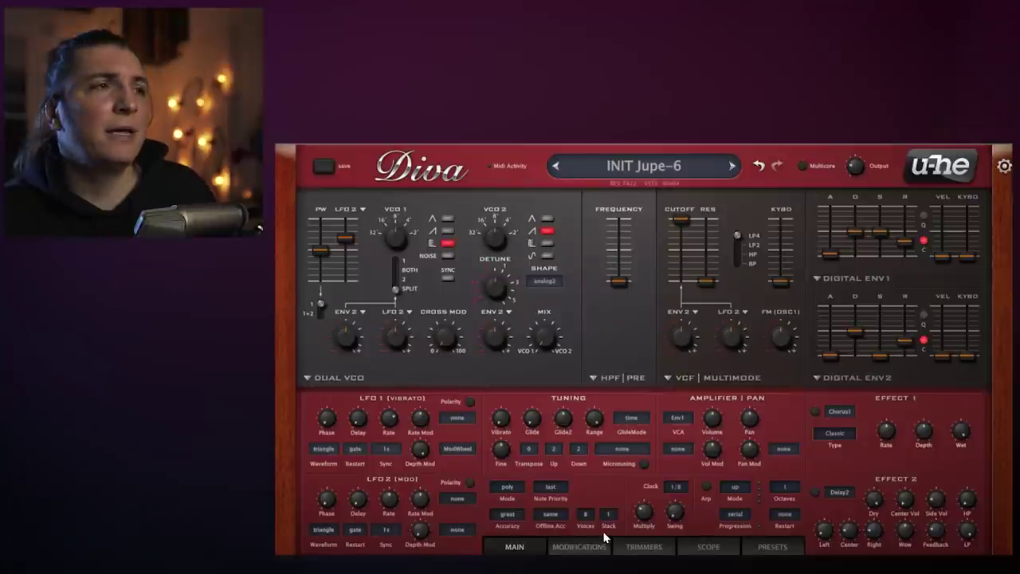
Step: Switch the high-pass filter to Feedback and turn the oscillator Mix fully to VCO 2
click(612, 381)
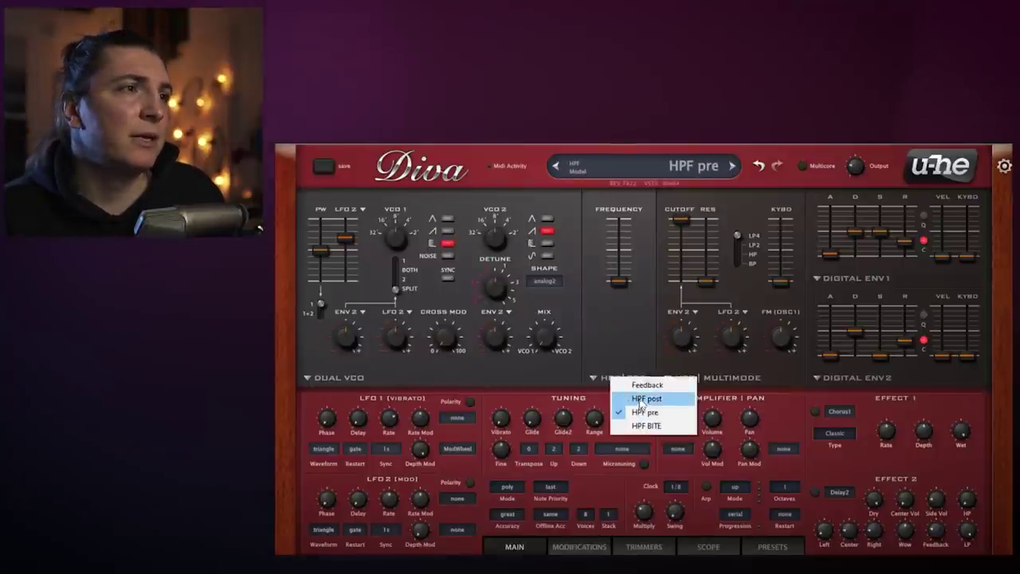
click(644, 385)
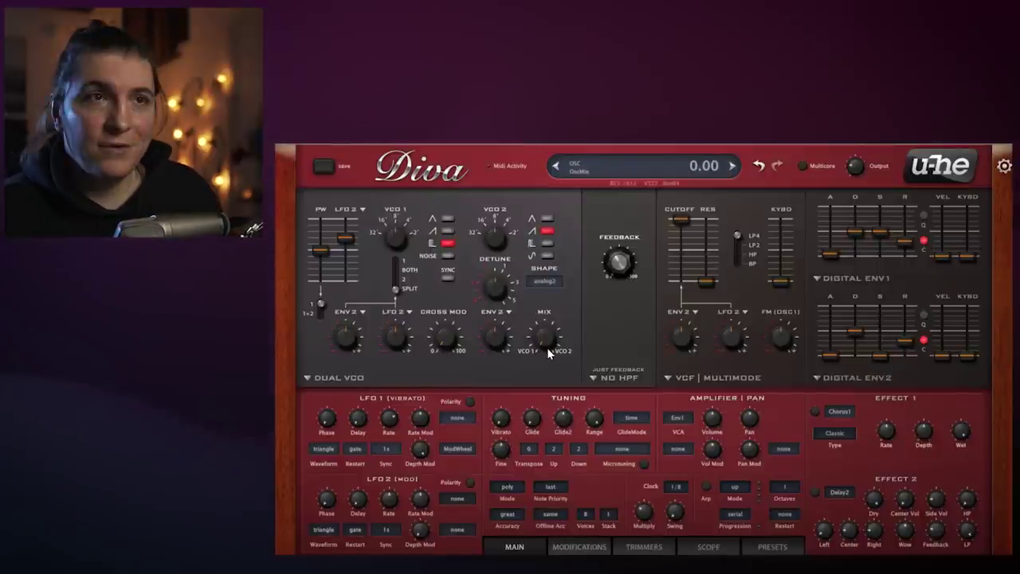
drag(549, 349, 541, 149)
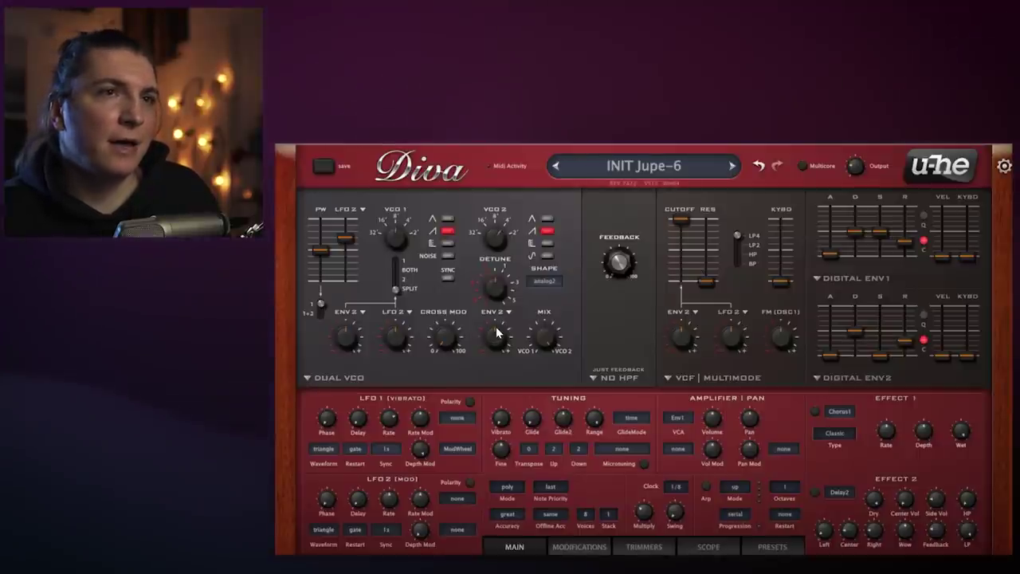
Step: Set cross modulation to about 50.5 and raise VCO 2 detune from 12.06 to about 14.01
drag(449, 338, 467, 253)
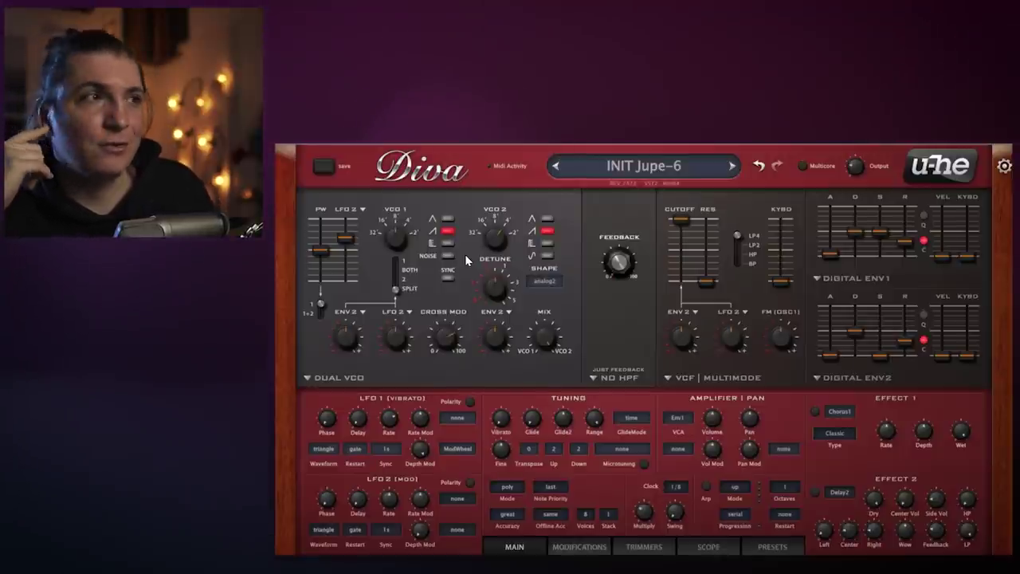
drag(433, 328, 442, 354)
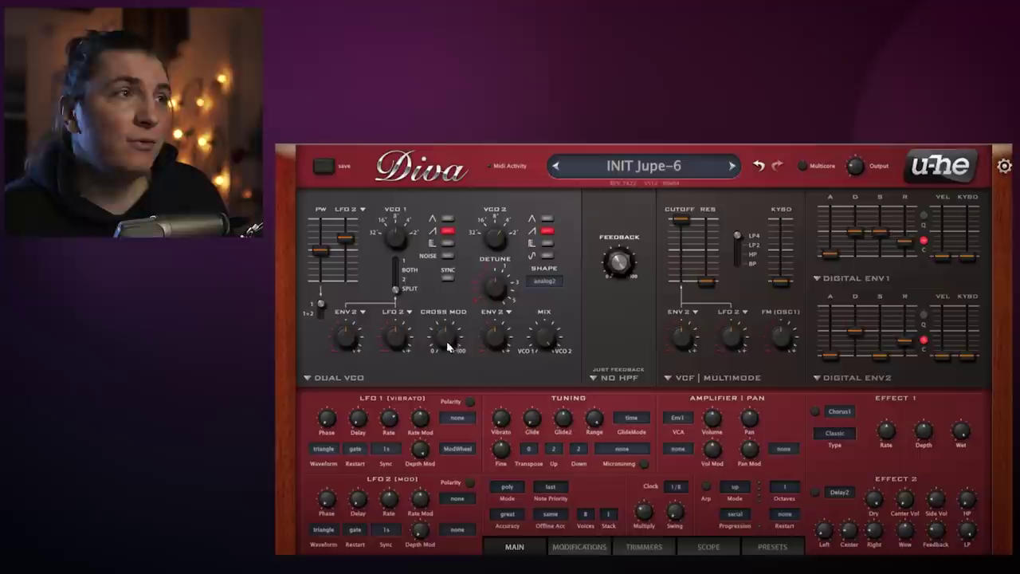
mouse_move(483, 289)
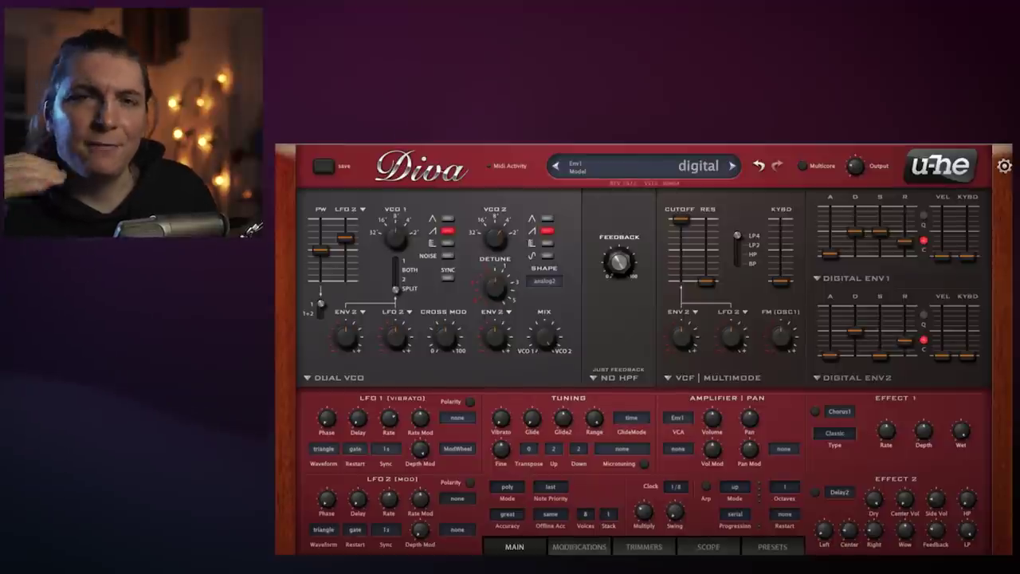
drag(495, 299, 538, 186)
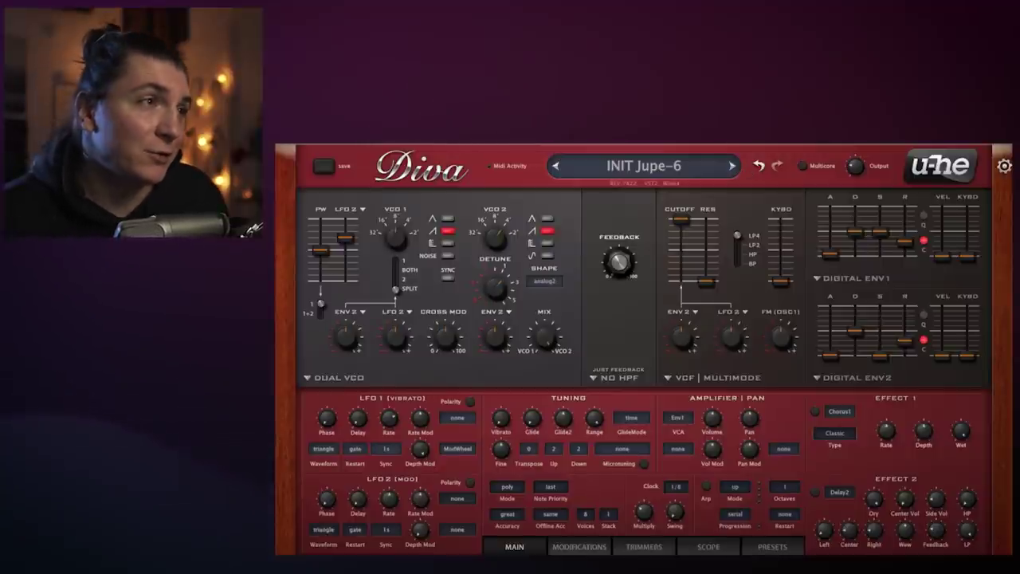
drag(498, 285, 501, 272)
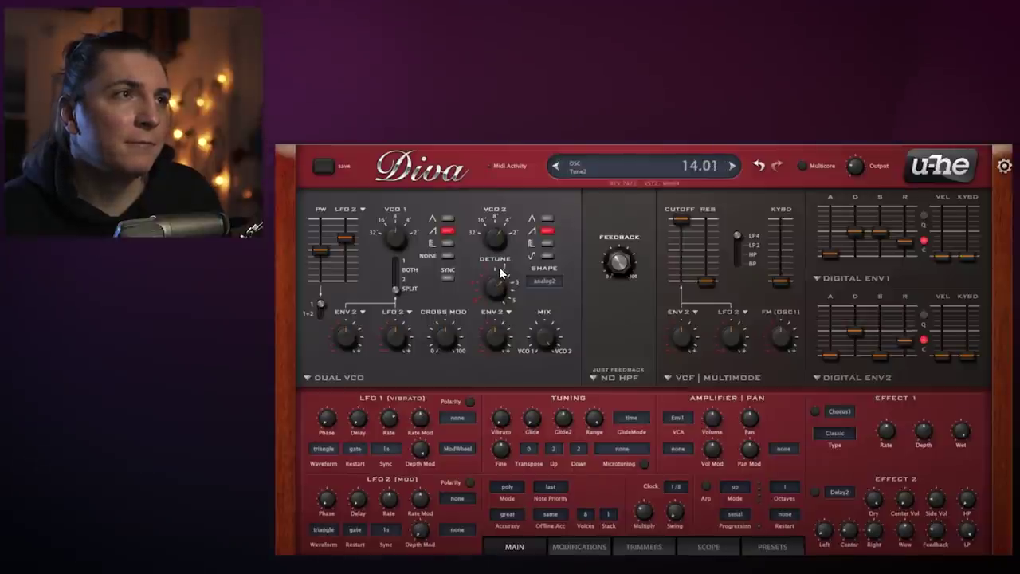
Step: Adjust the VCF cutoff and set envelope 2's filter modulation depth to 24
drag(679, 221, 674, 267)
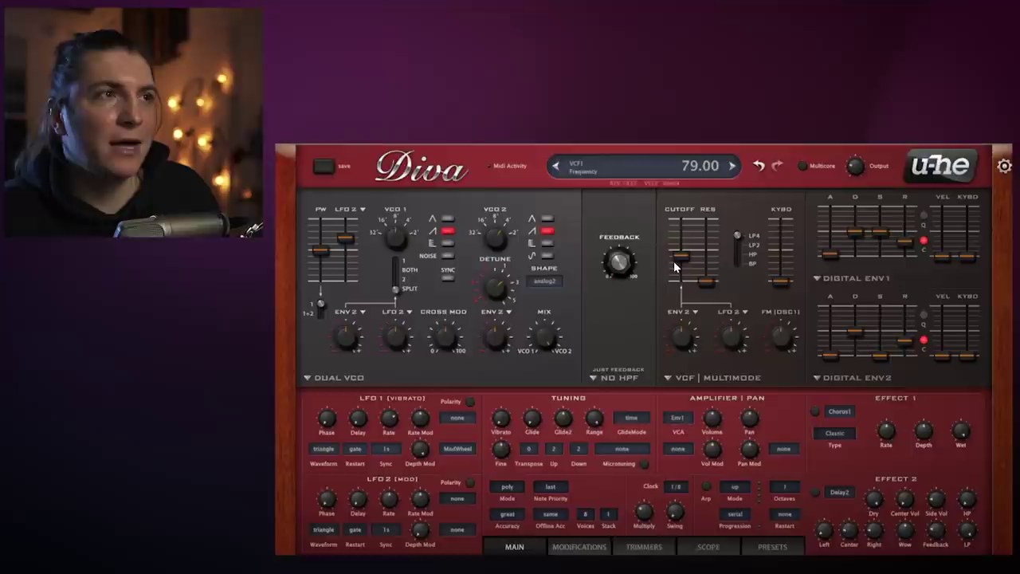
drag(671, 259, 692, 245)
drag(684, 342, 683, 346)
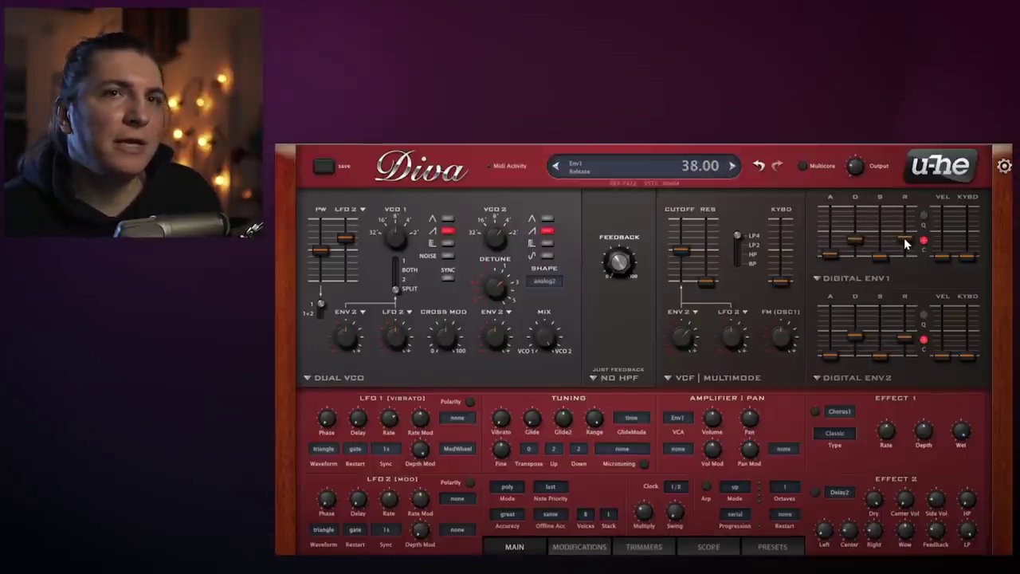
Step: Add envelope key and velocity tracking, switch the filter to band-pass, and set cutoff to 73
drag(961, 351, 968, 336)
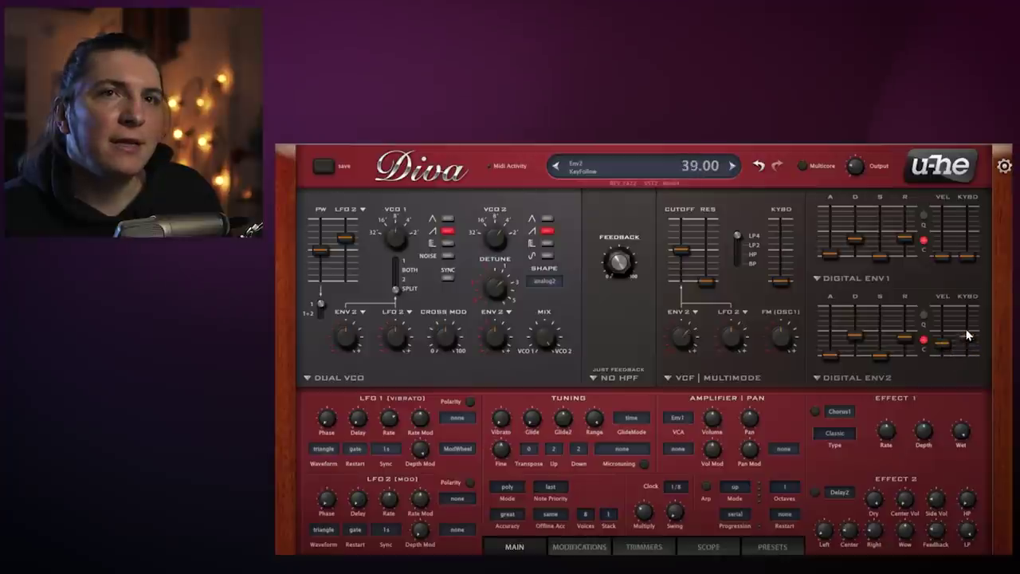
drag(943, 257, 967, 240)
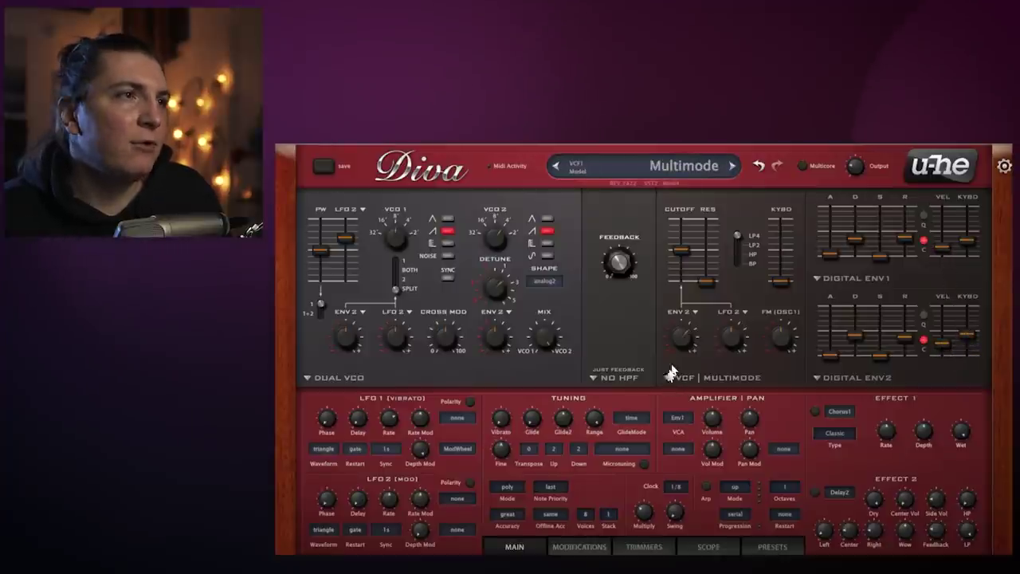
scroll(681, 350, up, 8)
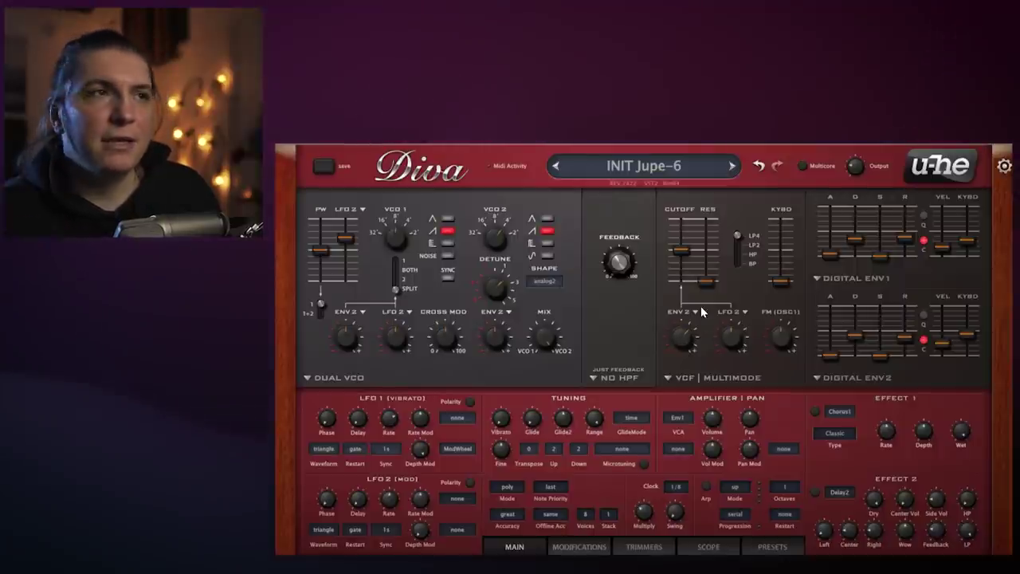
drag(740, 244, 738, 264)
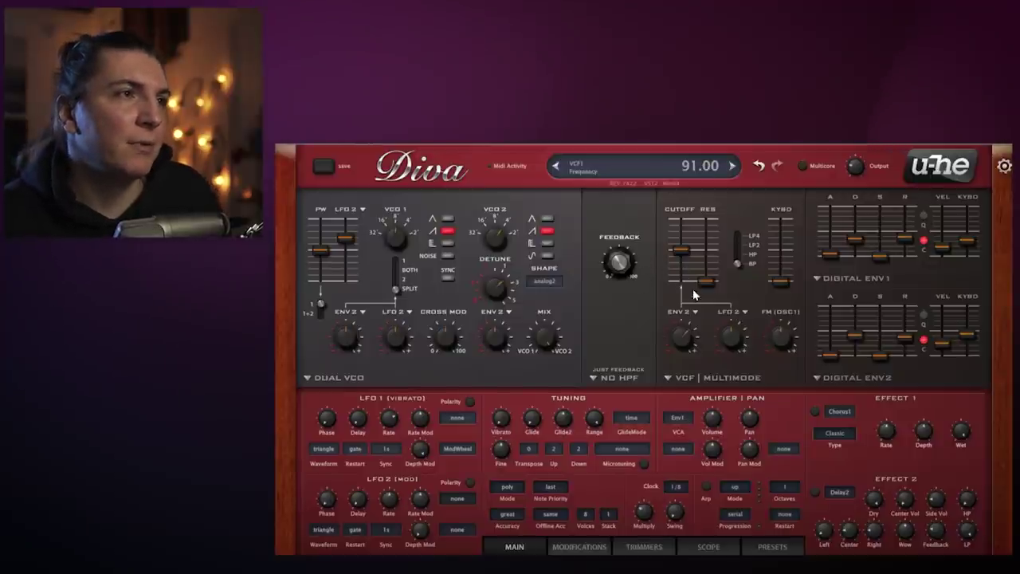
drag(689, 243, 690, 253)
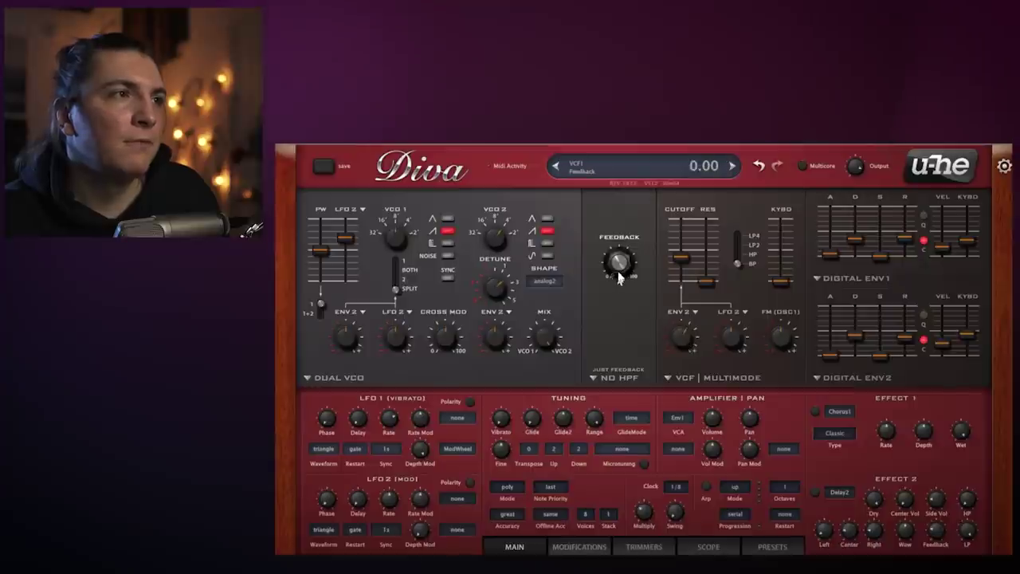
Step: Enable the Delay2 effect, set filter FM (OSC1) to 3.00, and raise Output to 200
scroll(621, 247, down, 1)
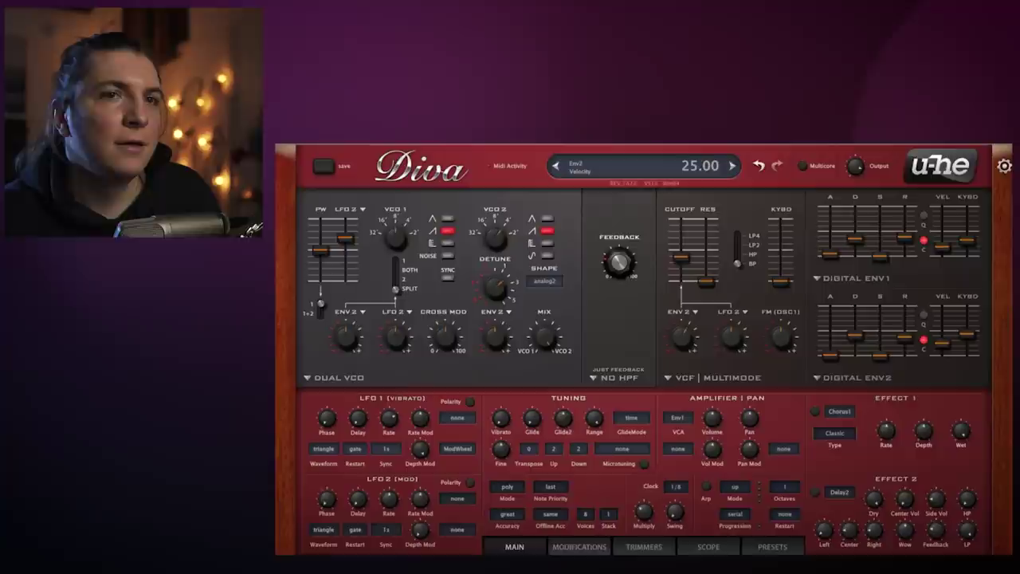
click(815, 492)
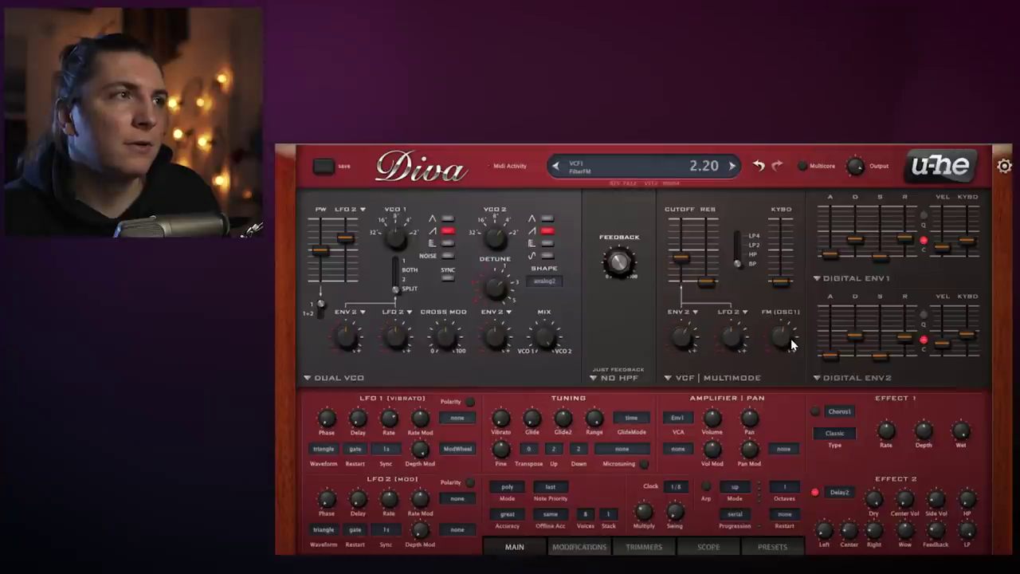
drag(792, 340, 795, 339)
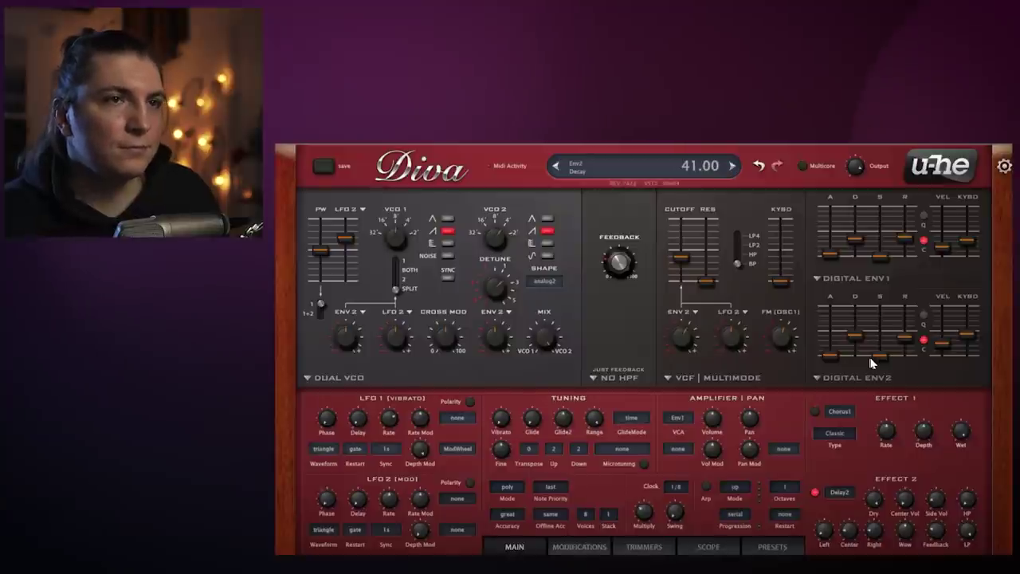
drag(861, 162, 861, 147)
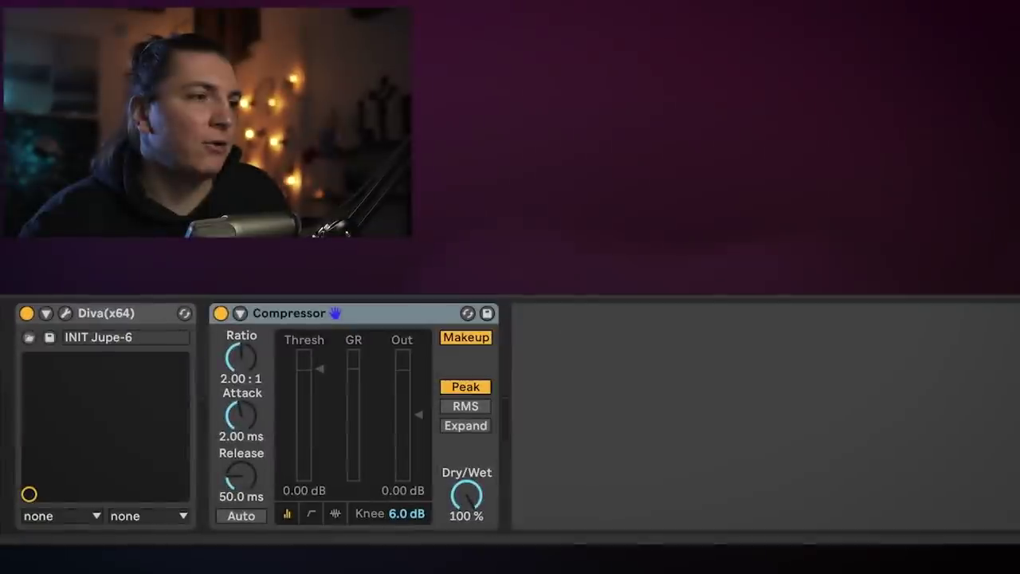
Step: Set Compressor threshold -13.8 dB, ratio 3:1, Makeup off; add a Saturator driven to 9.14 dB
drag(303, 377, 303, 432)
drag(242, 356, 241, 335)
click(464, 335)
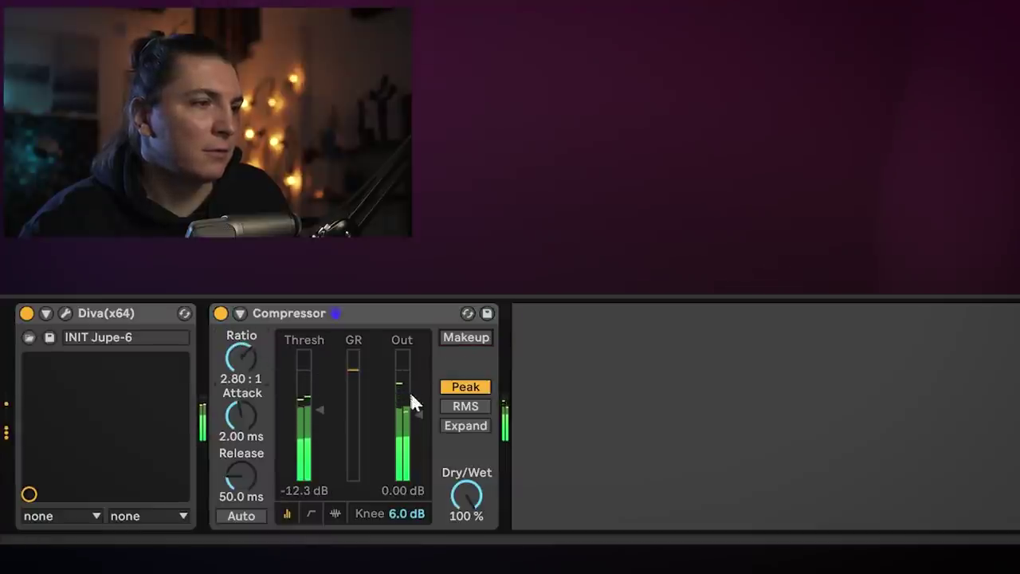
drag(320, 409, 319, 414)
mouse_move(241, 356)
mouse_down()
mouse_move(241, 344)
mouse_move(245, 371)
mouse_up()
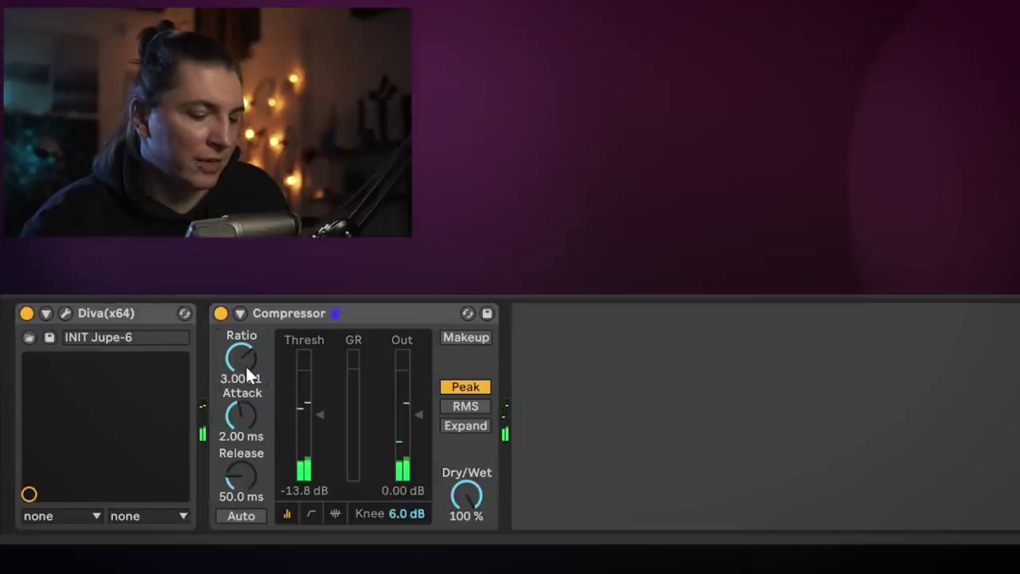
drag(551, 375, 551, 343)
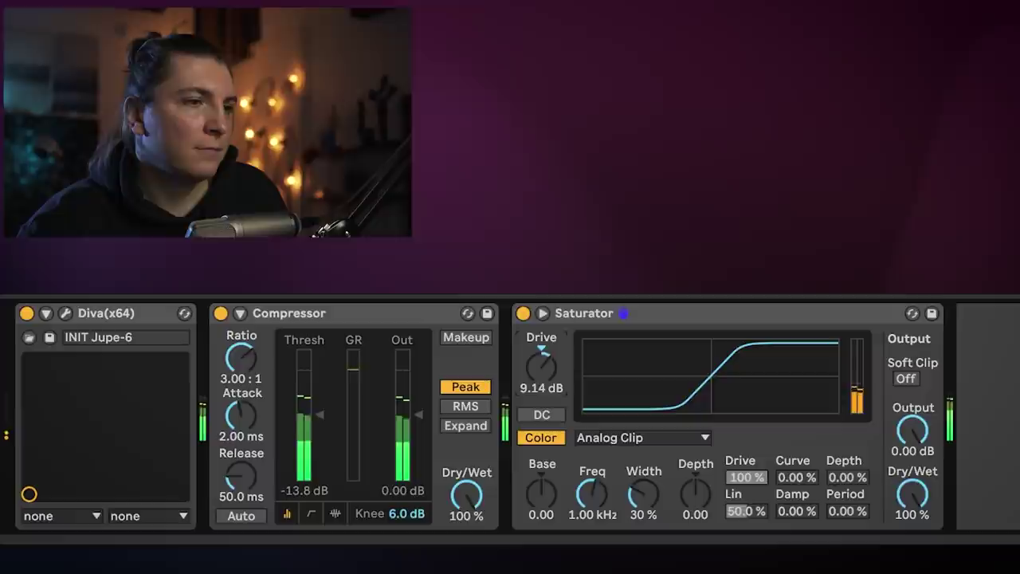
Step: Turn on Saturator Soft Clip, set its output to -3.14 dB, and play the sound
click(905, 379)
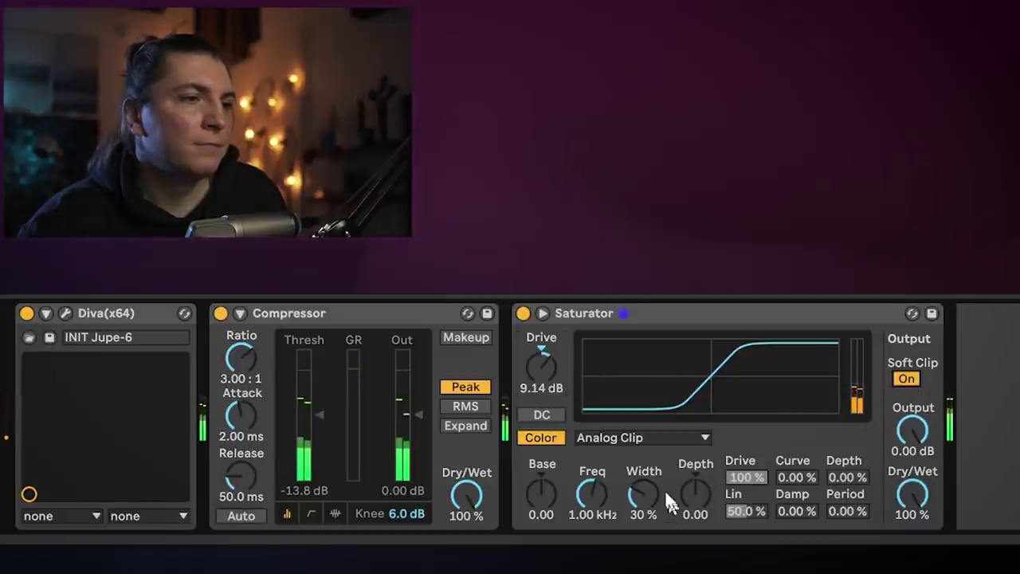
drag(913, 430, 913, 446)
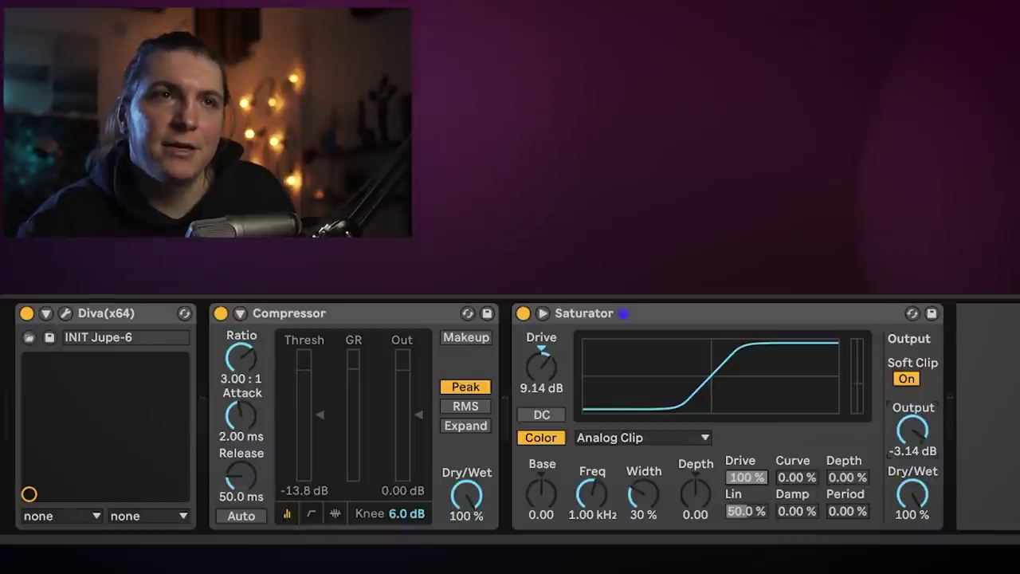
key(space)
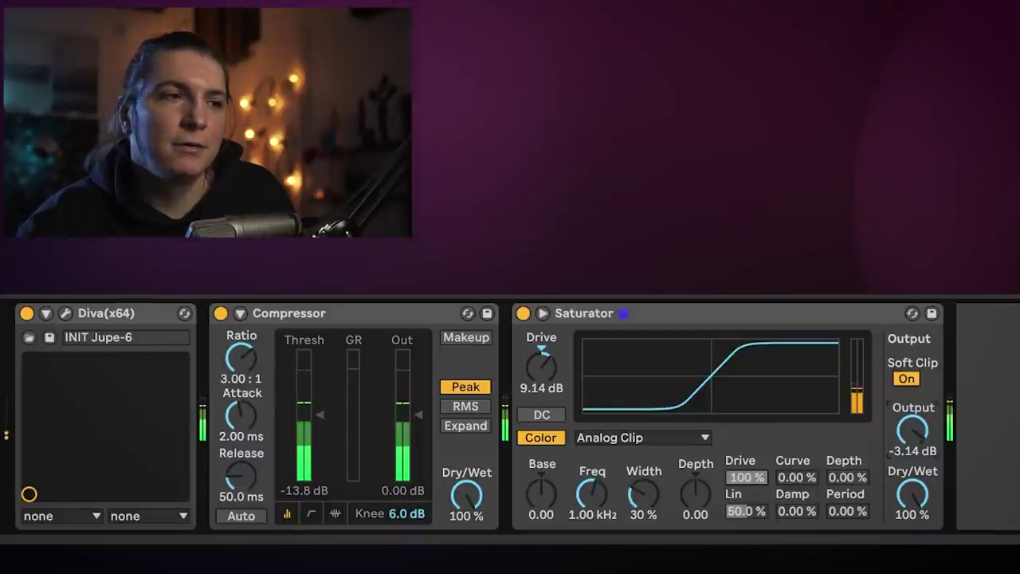
Step: Reopen the Diva editor and nudge the VCF cutoff to 67
click(66, 314)
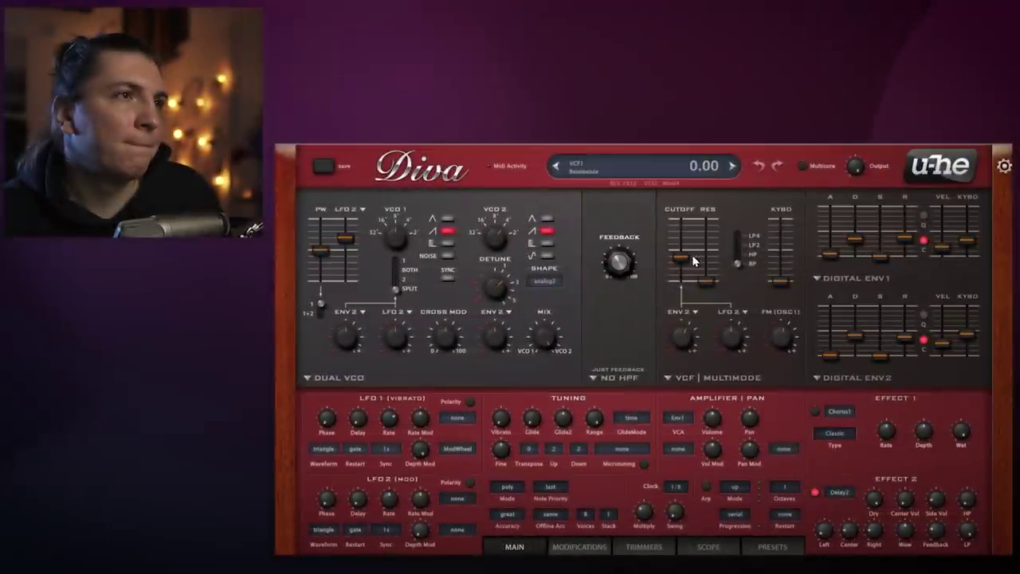
drag(690, 260, 692, 256)
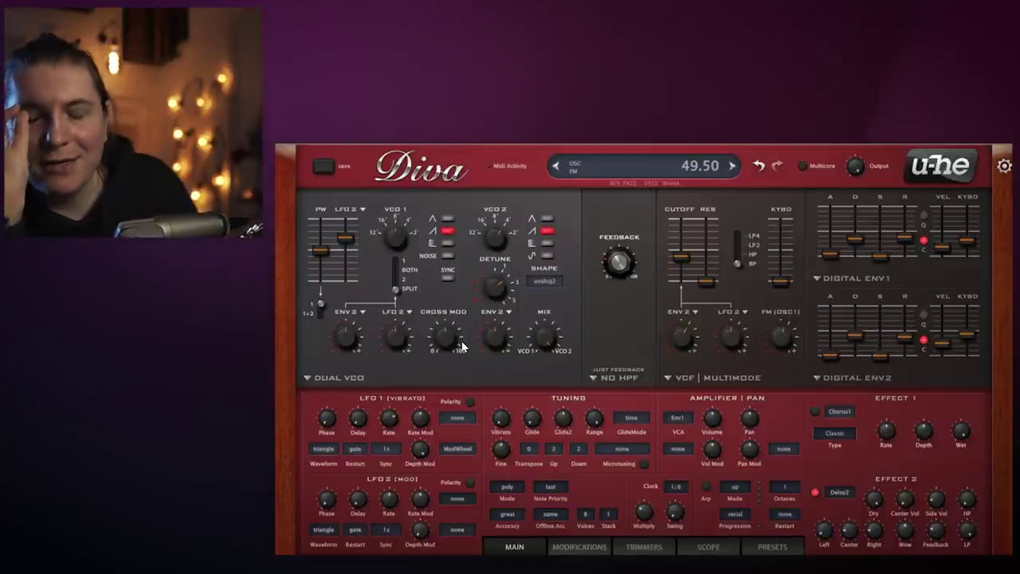
mouse_move(457, 332)
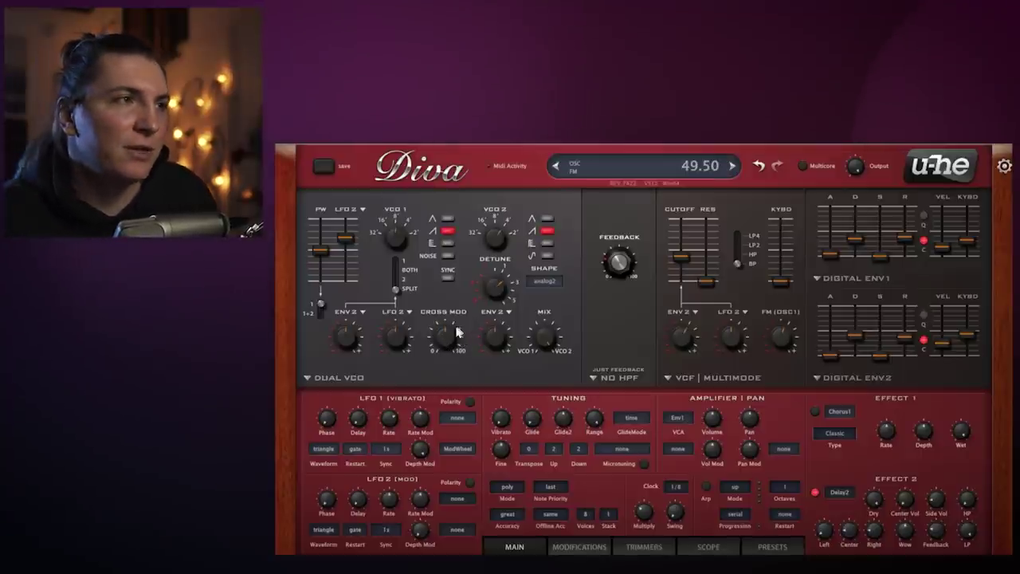